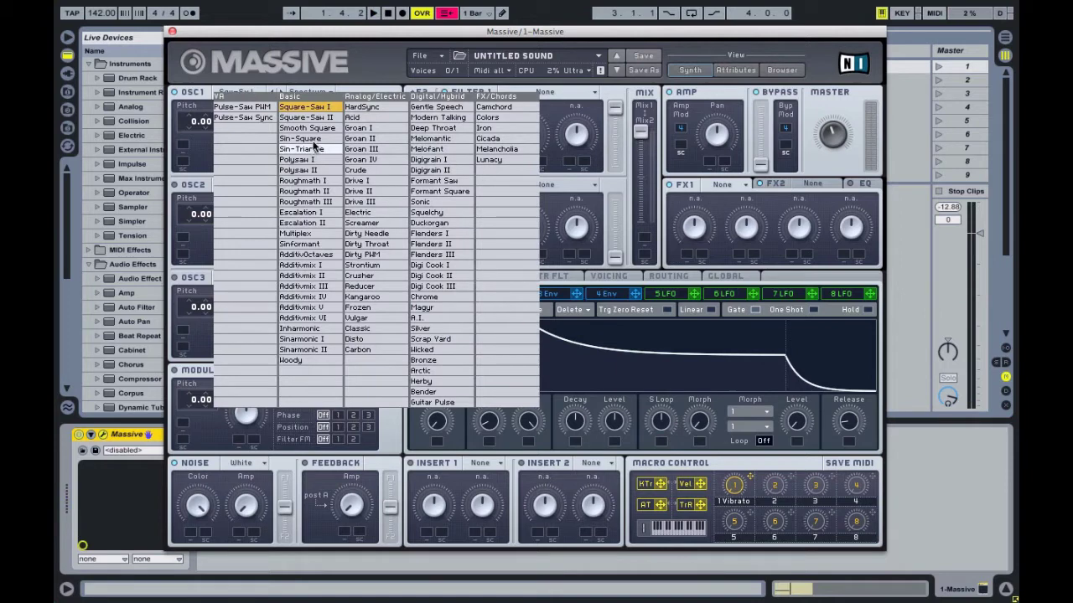
Set oscillator 1 to the Sin-Square wavetable with a pitch of -24.00 and audition the sound
{"action": "left_click", "coordinate": [305, 137]}
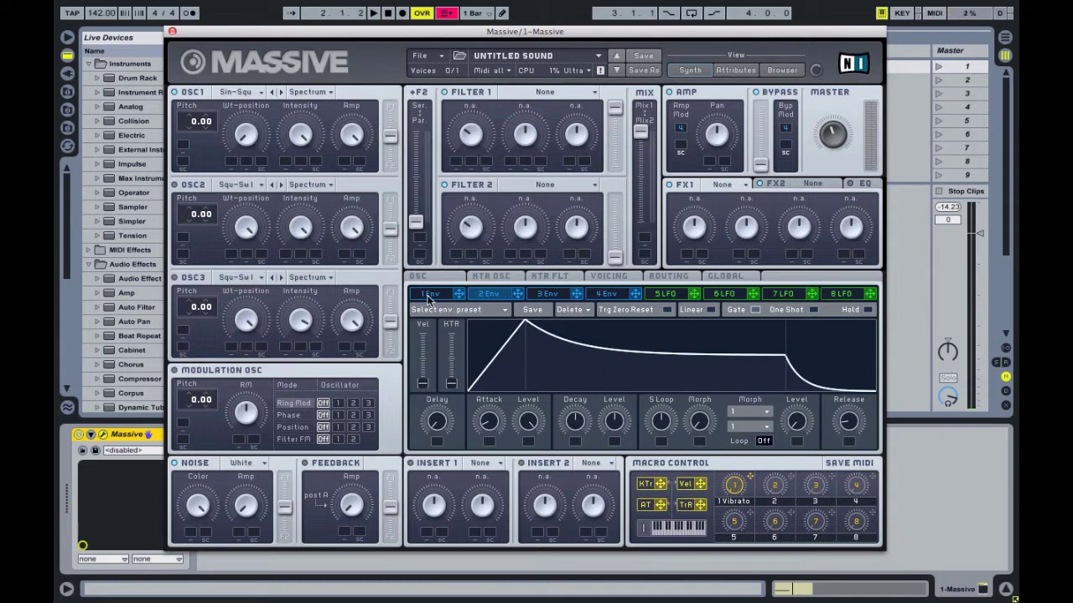
{"action": "left_click", "coordinate": [428, 295]}
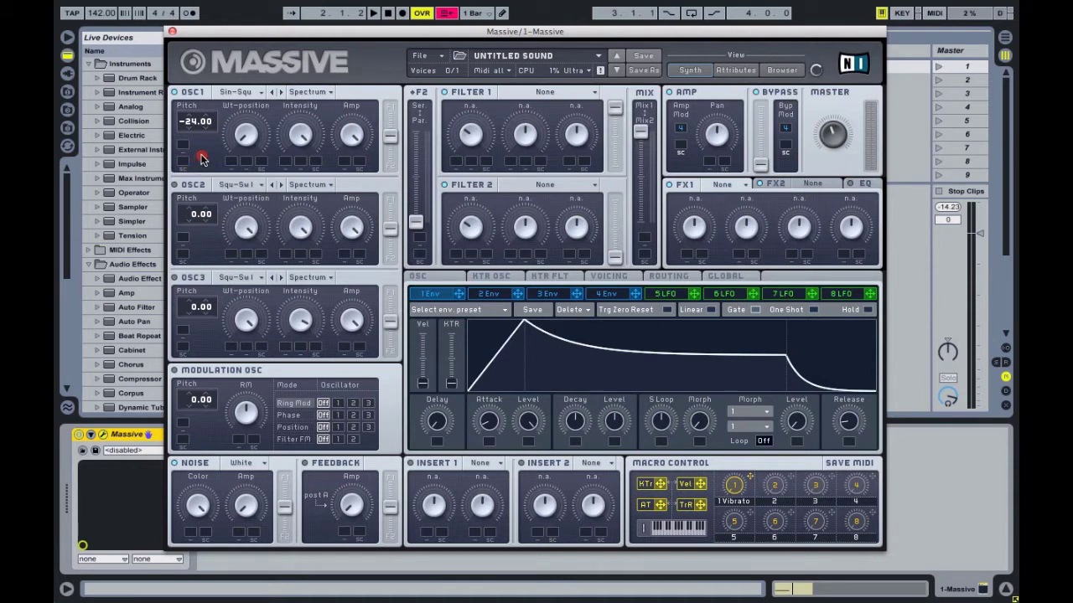
{"action": "key", "text": "space"}
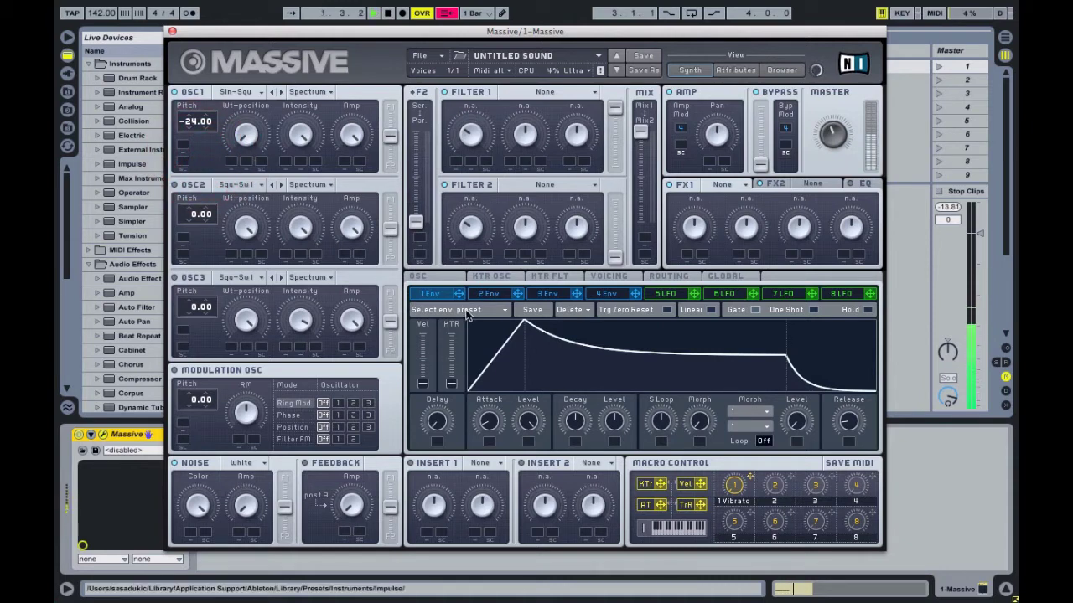
{"action": "key", "text": "space"}
Assign envelope 1 to oscillator 1's pitch with a modulation amount of 36.00 and start playback
{"action": "left_click", "coordinate": [192, 187]}
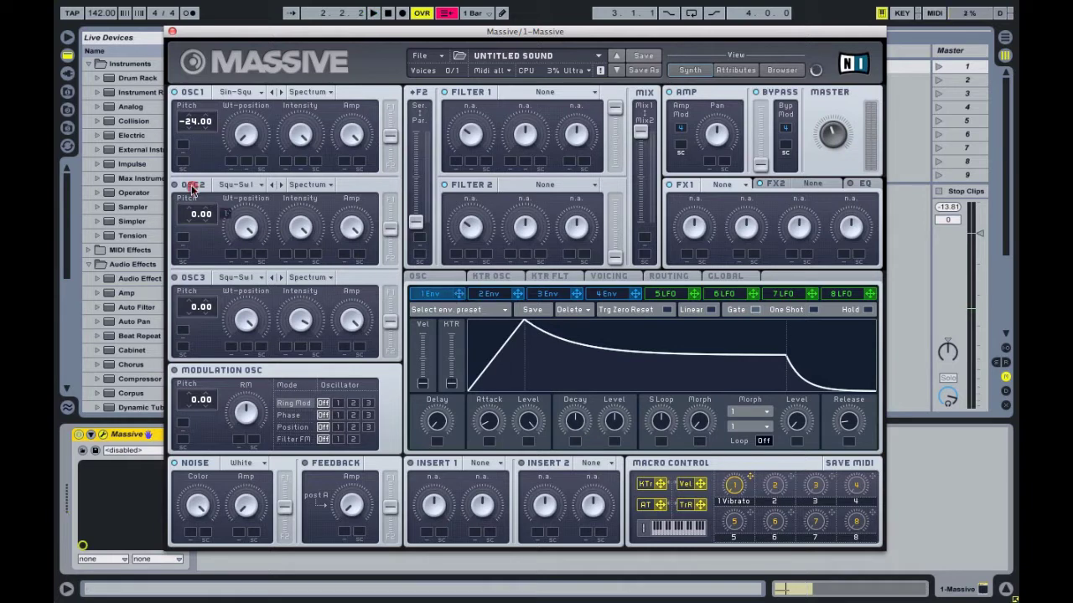
{"action": "left_click", "coordinate": [207, 126]}
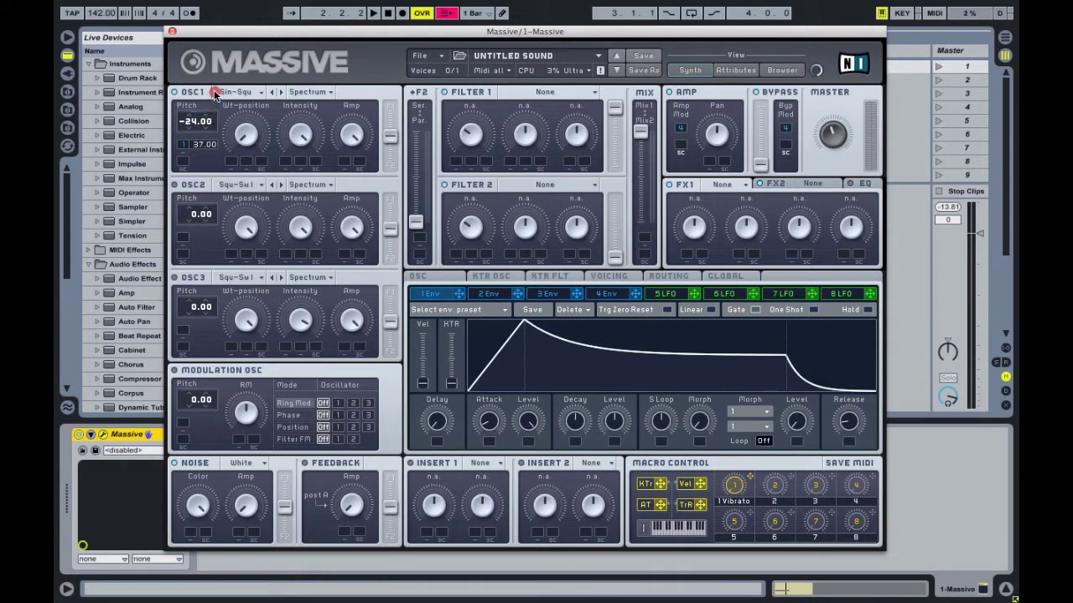
{"action": "key", "text": "space"}
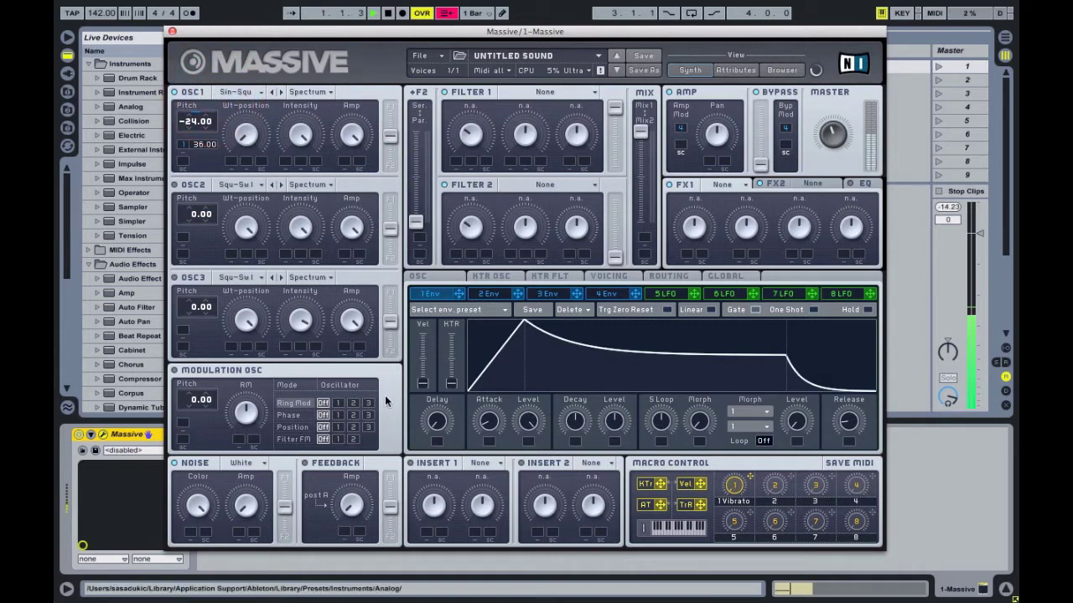
Shape envelope 1 with a shorter attack, a shorter decay, a decay level of zero and a slightly longer release
{"action": "left_click", "coordinate": [492, 464]}
{"action": "left_click_drag", "start_coordinate": [492, 465], "coordinate": [495, 478]}
{"action": "left_click_drag", "start_coordinate": [614, 423], "coordinate": [608, 570]}
{"action": "left_click_drag", "start_coordinate": [574, 422], "coordinate": [575, 443]}
{"action": "left_click_drag", "start_coordinate": [855, 422], "coordinate": [857, 414]}
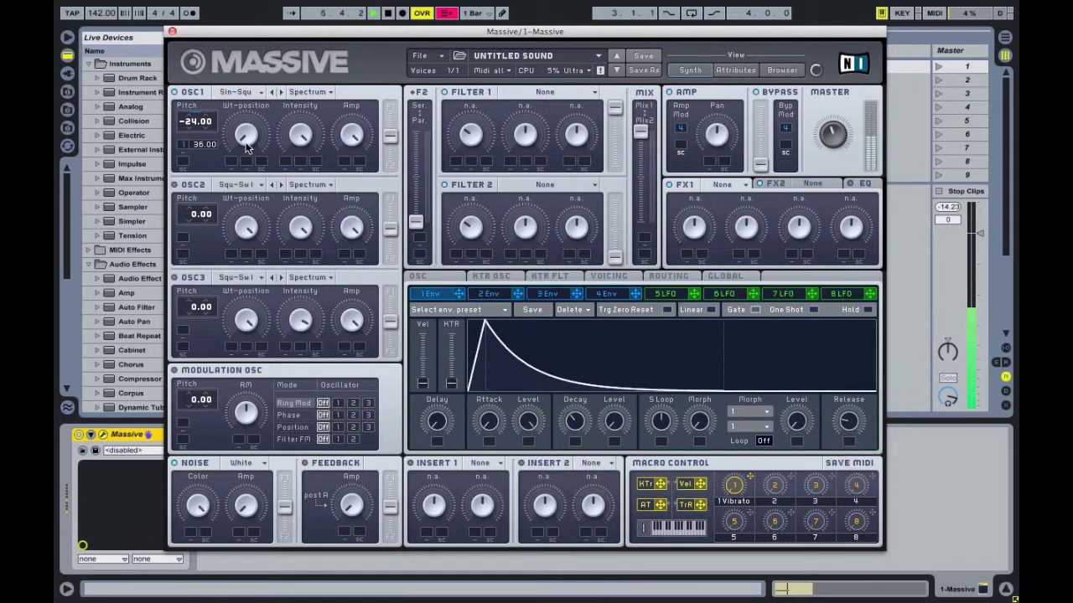
{"action": "left_click", "coordinate": [491, 295]}
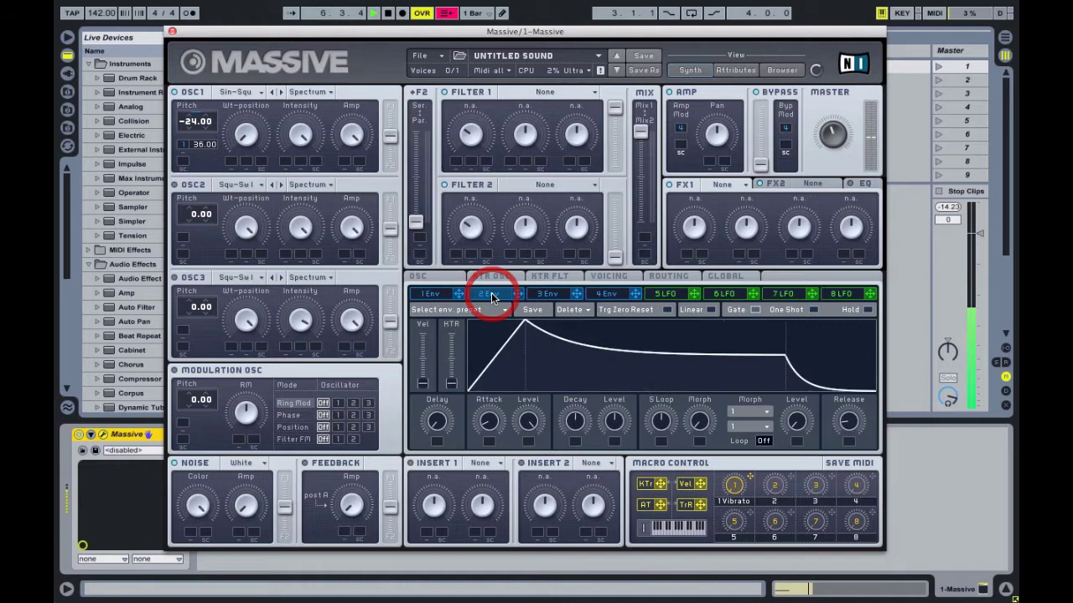
{"action": "left_click", "coordinate": [429, 295]}
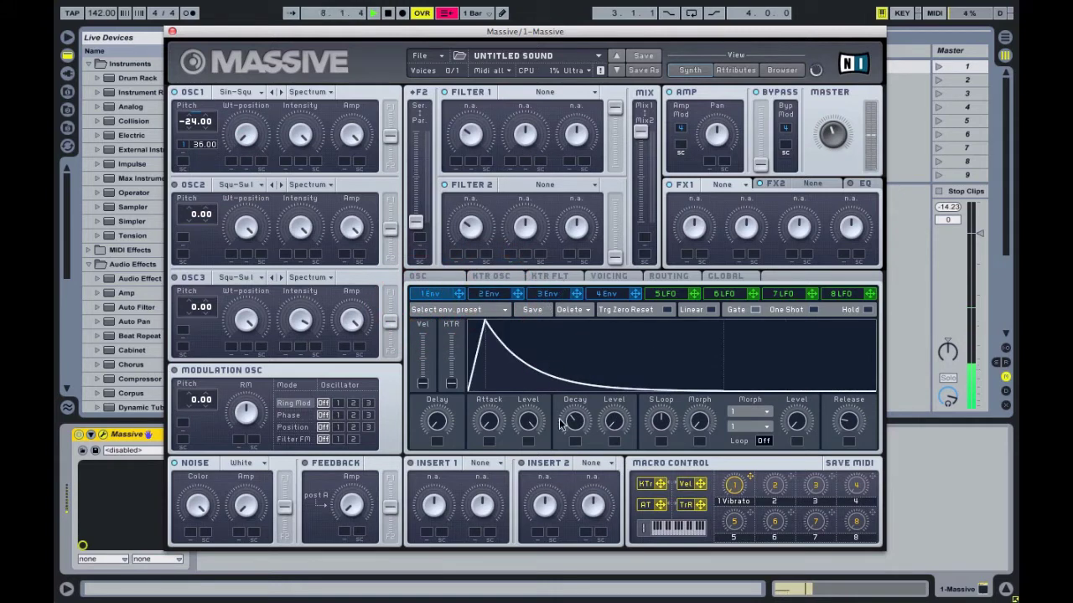
{"action": "left_click_drag", "start_coordinate": [575, 421], "coordinate": [574, 434]}
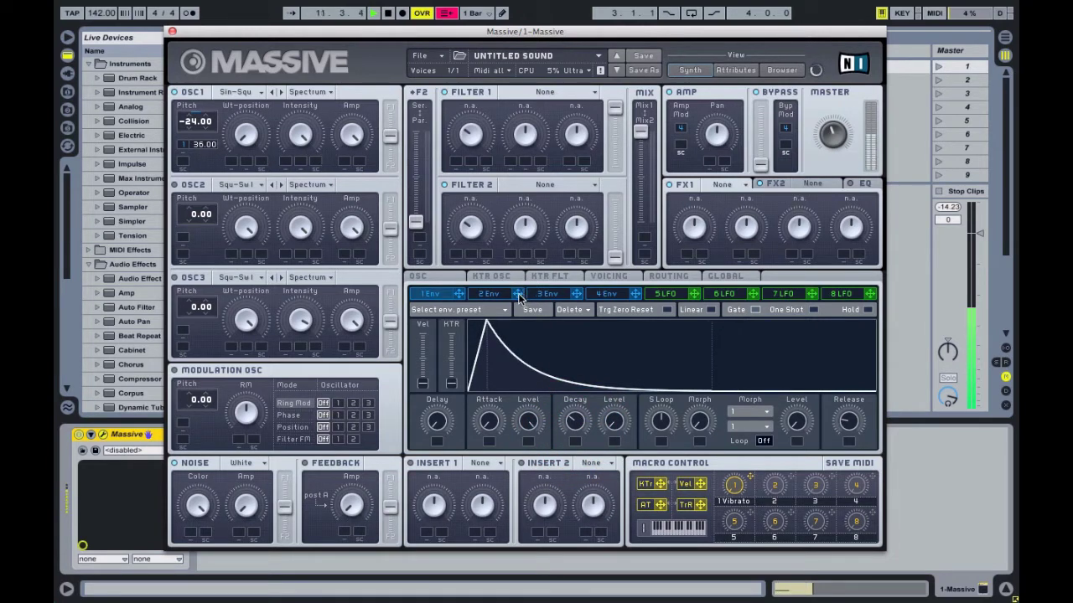
Assign envelope 2 to oscillator 1's pitch at 24.00 and give it a shorter attack and decay with zero decay level
{"action": "mouse_move", "coordinate": [517, 294]}
{"action": "left_mouse_down"}
{"action": "mouse_move", "coordinate": [205, 189]}
{"action": "mouse_move", "coordinate": [185, 161]}
{"action": "mouse_move", "coordinate": [206, 150]}
{"action": "mouse_move", "coordinate": [218, 126]}
{"action": "left_mouse_up"}
{"action": "left_click", "coordinate": [492, 294]}
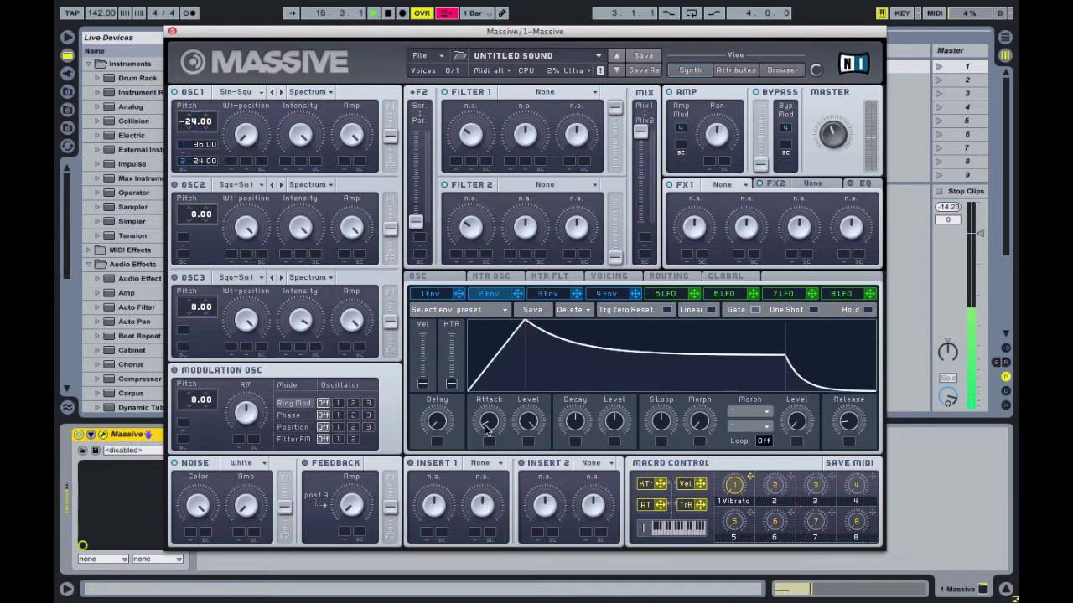
{"action": "left_click_drag", "start_coordinate": [598, 425], "coordinate": [603, 544]}
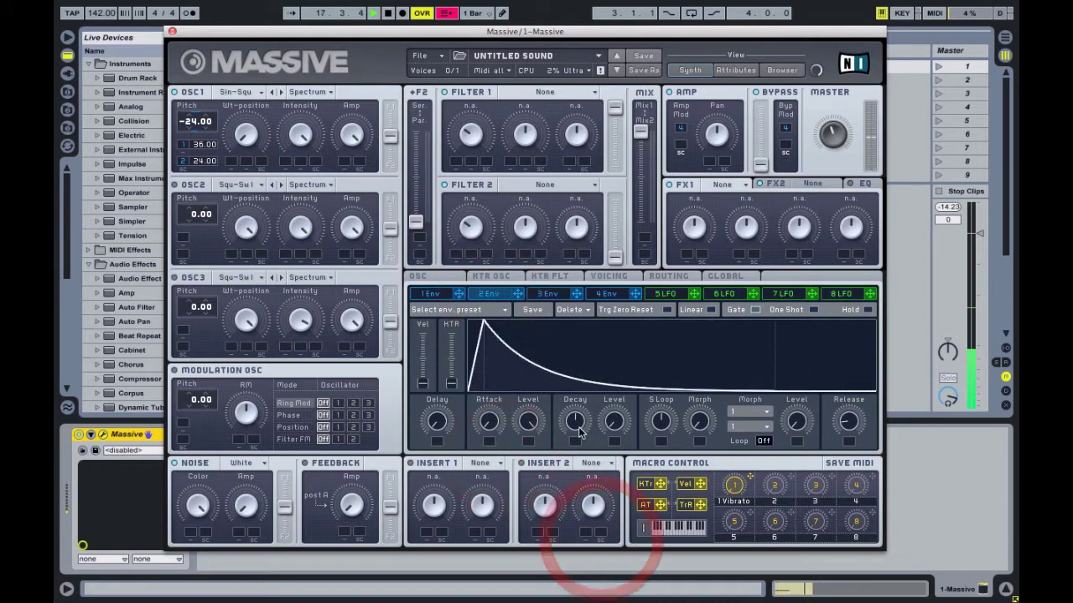
{"action": "left_click_drag", "start_coordinate": [573, 457], "coordinate": [574, 465]}
Raise the master volume, and lengthen envelope 2's release while fine-tuning its decay
{"action": "left_click_drag", "start_coordinate": [830, 132], "coordinate": [839, 79]}
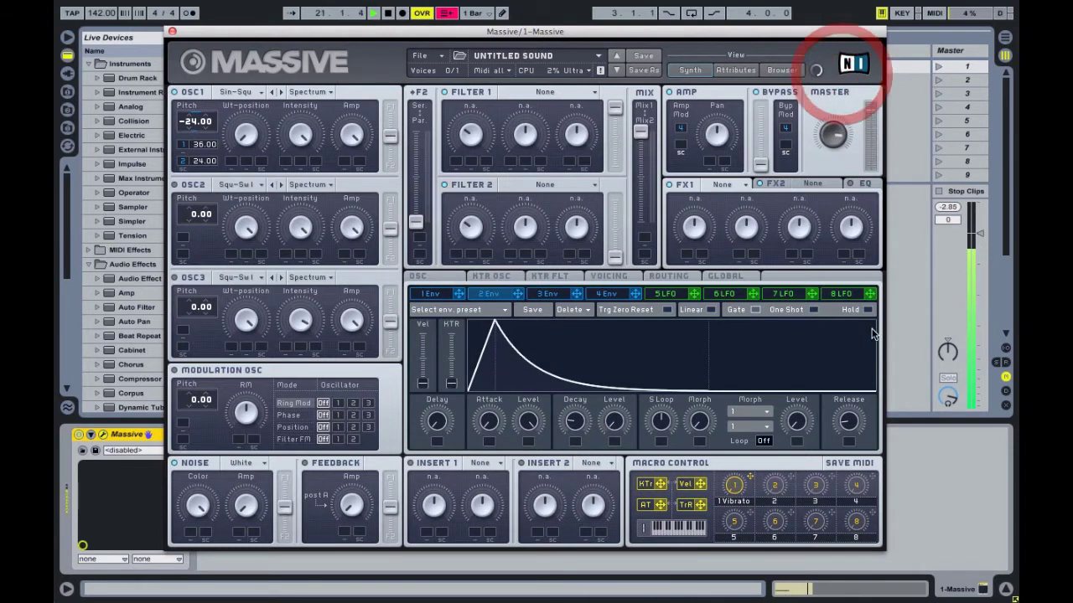
{"action": "left_click_drag", "start_coordinate": [848, 401], "coordinate": [849, 402]}
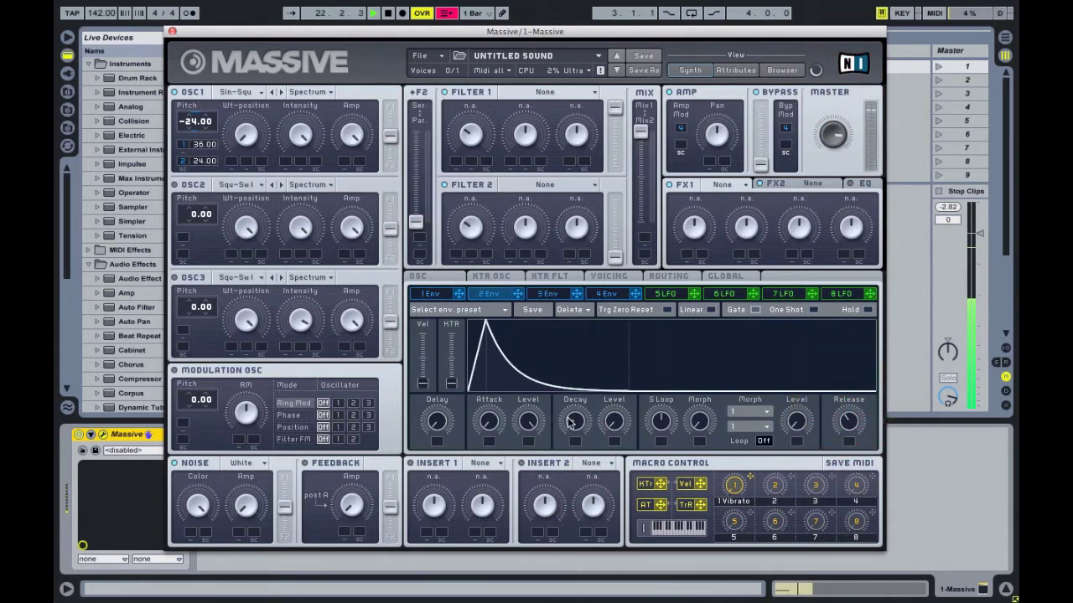
{"action": "mouse_move", "coordinate": [574, 406]}
{"action": "left_mouse_down"}
{"action": "mouse_move", "coordinate": [576, 420]}
{"action": "mouse_move", "coordinate": [528, 430]}
{"action": "mouse_move", "coordinate": [528, 483]}
{"action": "mouse_move", "coordinate": [542, 479]}
{"action": "left_mouse_up"}
Lower oscillator 1's pitch to -28.00, and refine envelope 1 with a slightly adjusted decay and a longer release
{"action": "left_click", "coordinate": [430, 295]}
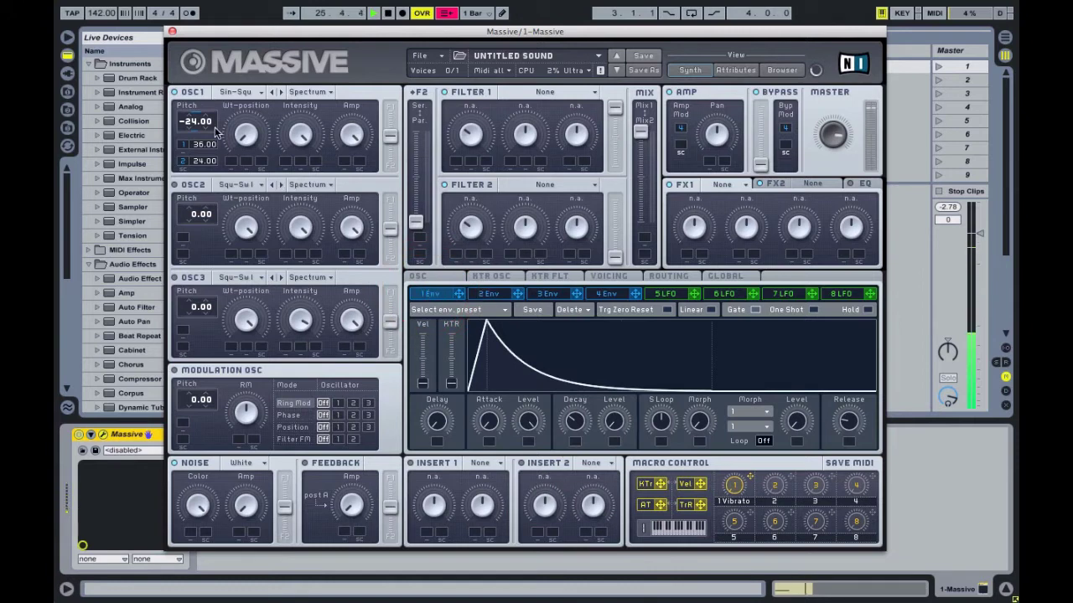
{"action": "left_click_drag", "start_coordinate": [194, 122], "coordinate": [197, 130]}
{"action": "left_click_drag", "start_coordinate": [575, 422], "coordinate": [582, 427]}
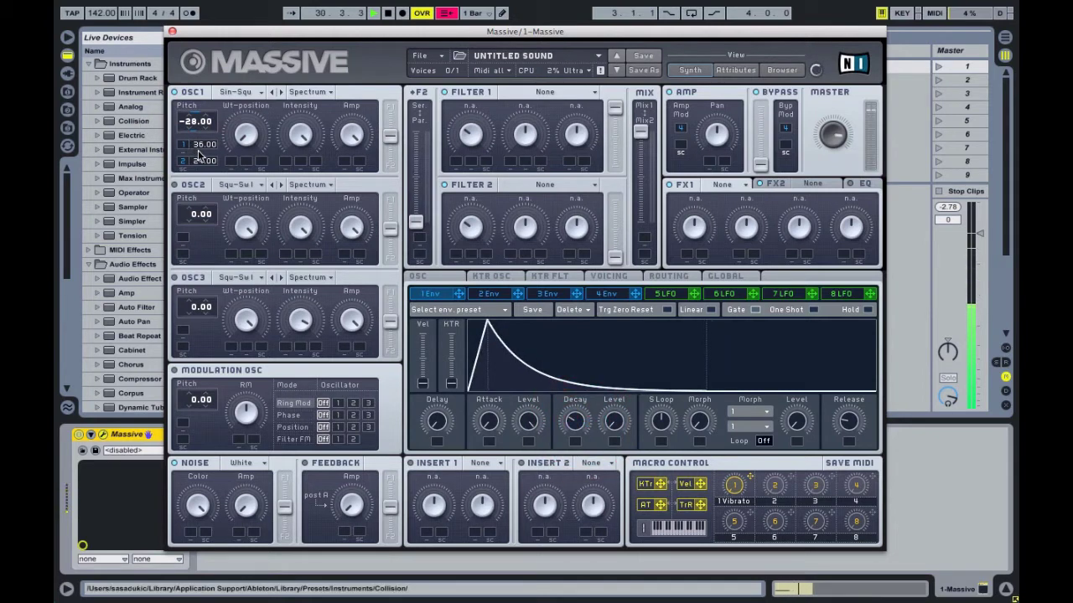
{"action": "mouse_move", "coordinate": [575, 420]}
{"action": "left_mouse_down"}
{"action": "mouse_move", "coordinate": [615, 400]}
{"action": "mouse_move", "coordinate": [612, 436]}
{"action": "left_mouse_up"}
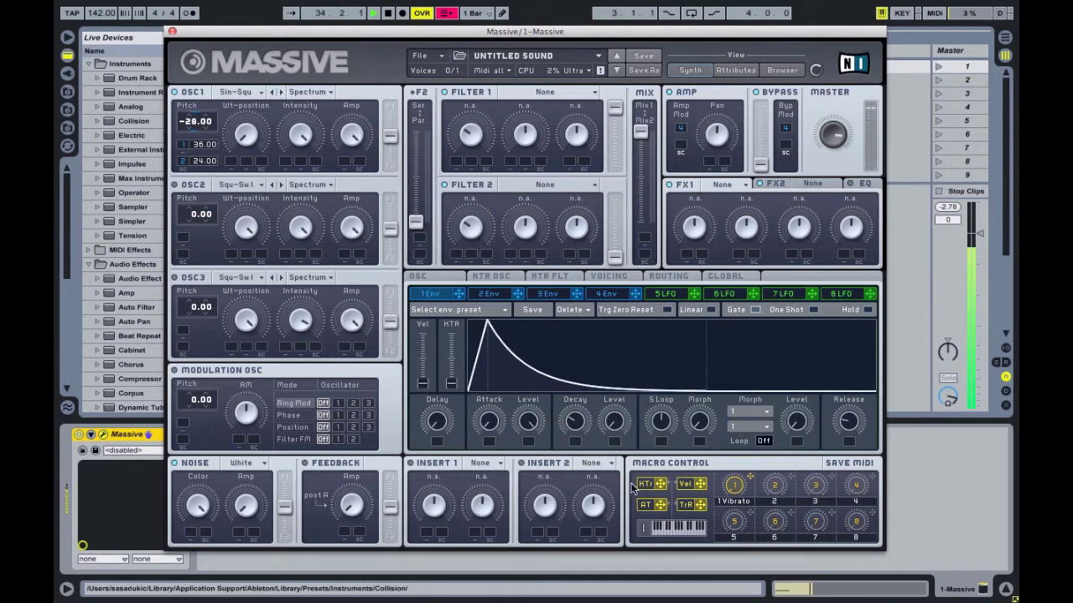
{"action": "left_click_drag", "start_coordinate": [856, 414], "coordinate": [859, 401]}
{"action": "left_click", "coordinate": [851, 425]}
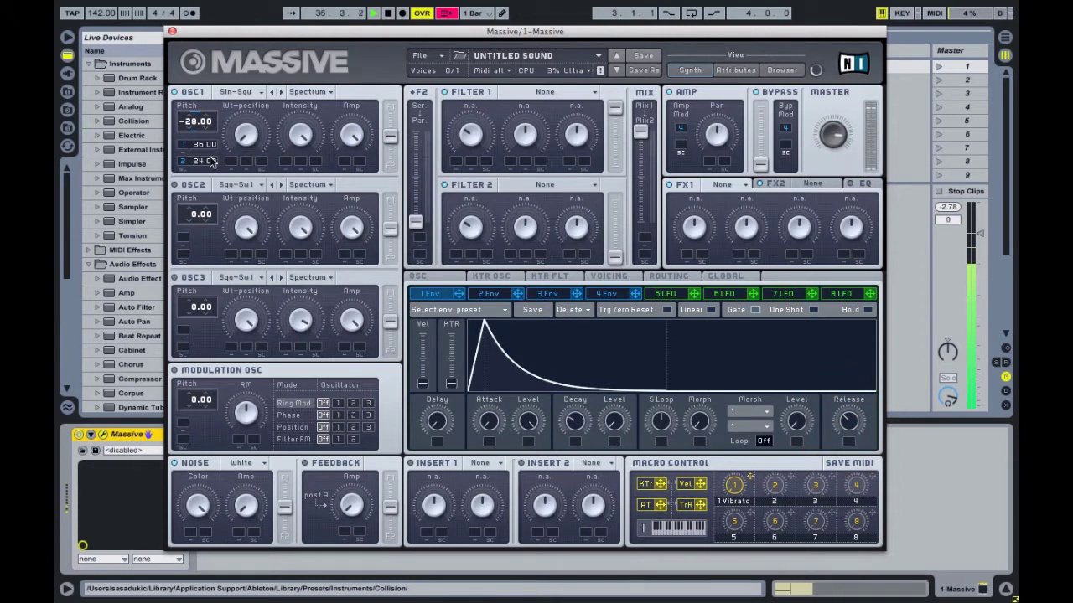
Lower envelope 1's attack level slightly
{"action": "left_click", "coordinate": [436, 293]}
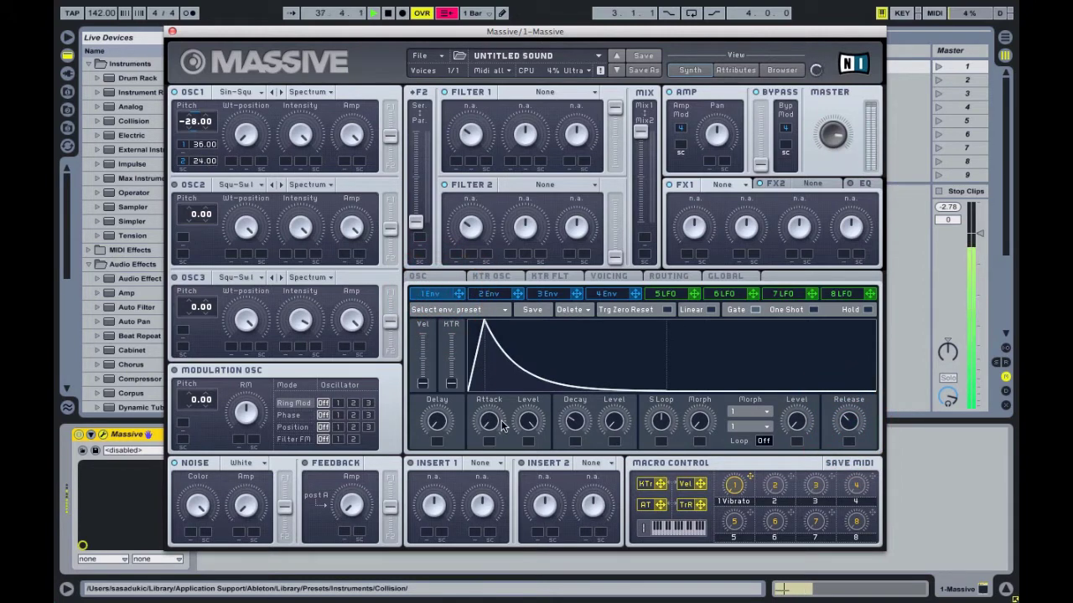
{"action": "left_click", "coordinate": [526, 442]}
{"action": "mouse_move", "coordinate": [526, 442]}
{"action": "left_mouse_down"}
{"action": "mouse_move", "coordinate": [526, 481]}
{"action": "mouse_move", "coordinate": [531, 439]}
{"action": "left_mouse_up"}
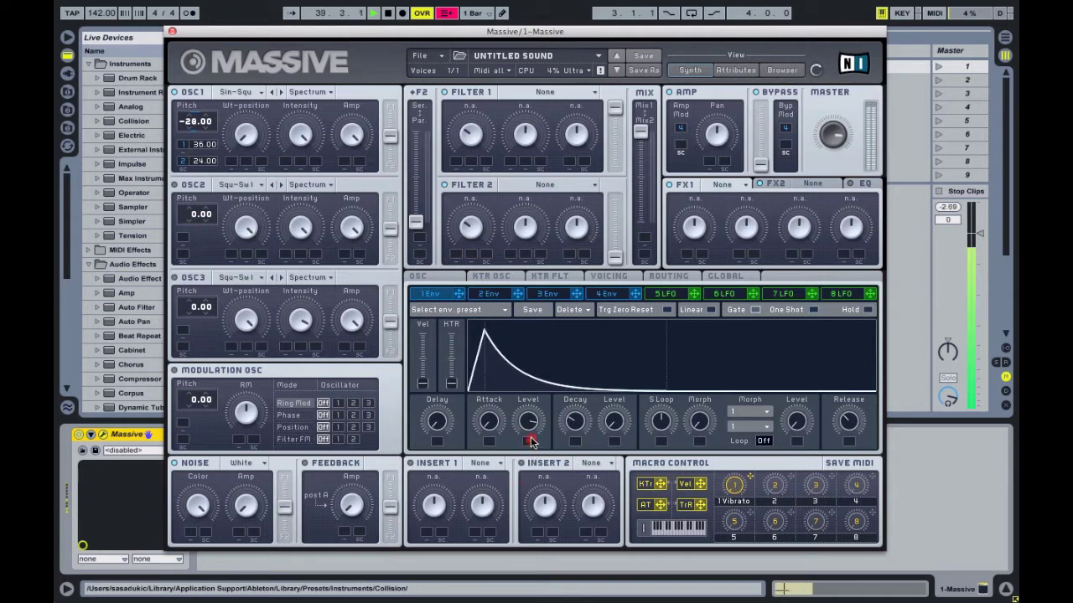
Vary envelope 2's attack level, return it to maximum, and fine-tune its decay time
{"action": "left_click", "coordinate": [488, 293]}
{"action": "left_click", "coordinate": [530, 421]}
{"action": "left_click_drag", "start_coordinate": [532, 421], "coordinate": [556, 360]}
{"action": "left_click", "coordinate": [574, 421]}
{"action": "left_click_drag", "start_coordinate": [575, 421], "coordinate": [575, 421]}
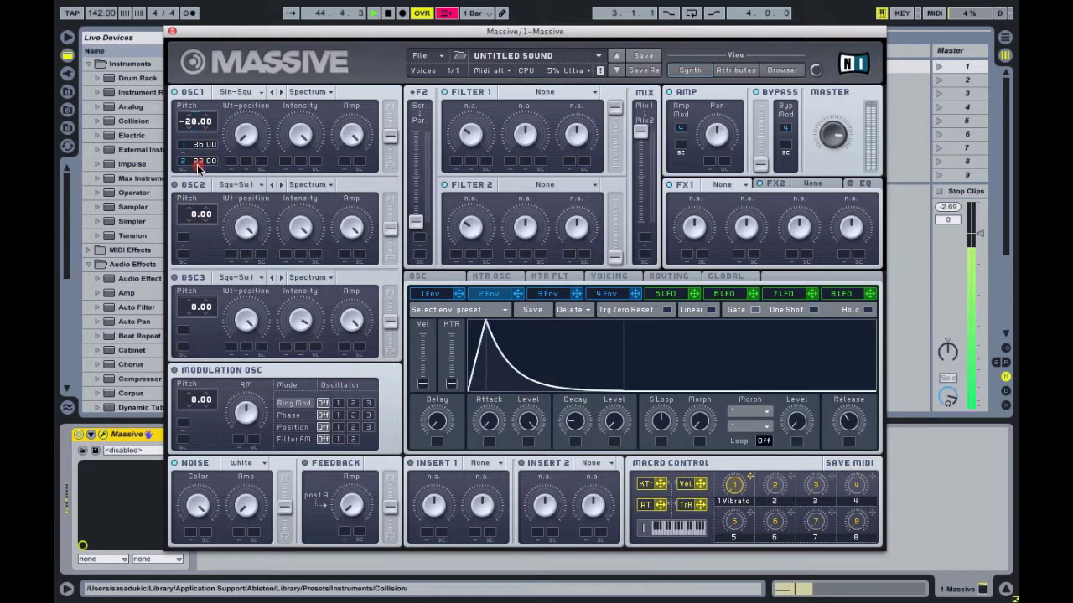
Set envelope 2's modulation amount on oscillator 1's pitch to 36.00 and lower the oscillator's pitch to -30.03
{"action": "left_click_drag", "start_coordinate": [199, 165], "coordinate": [209, 143]}
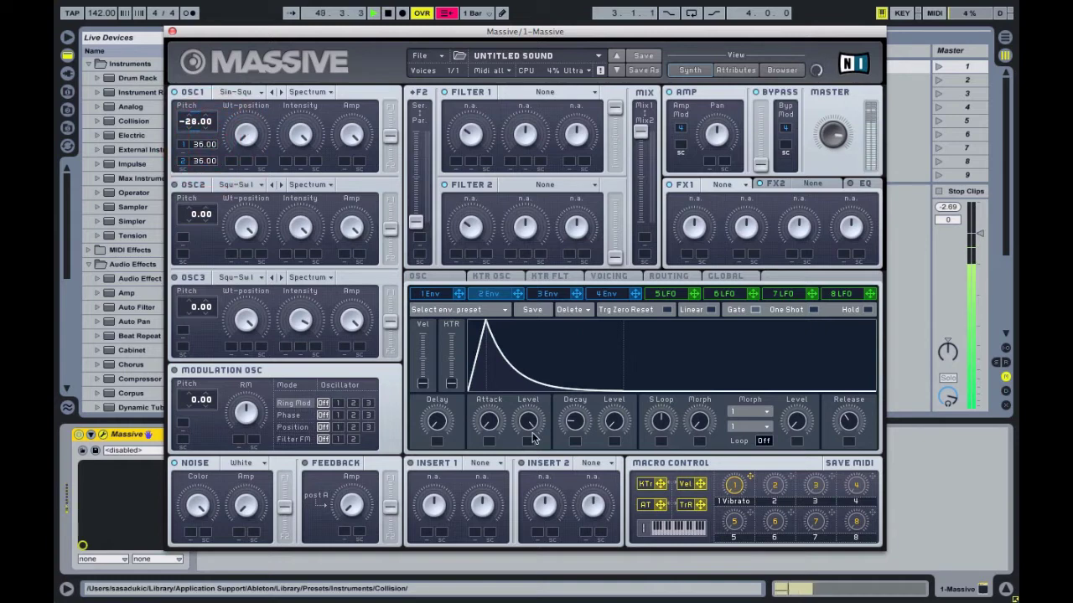
{"action": "left_click_drag", "start_coordinate": [528, 421], "coordinate": [530, 352]}
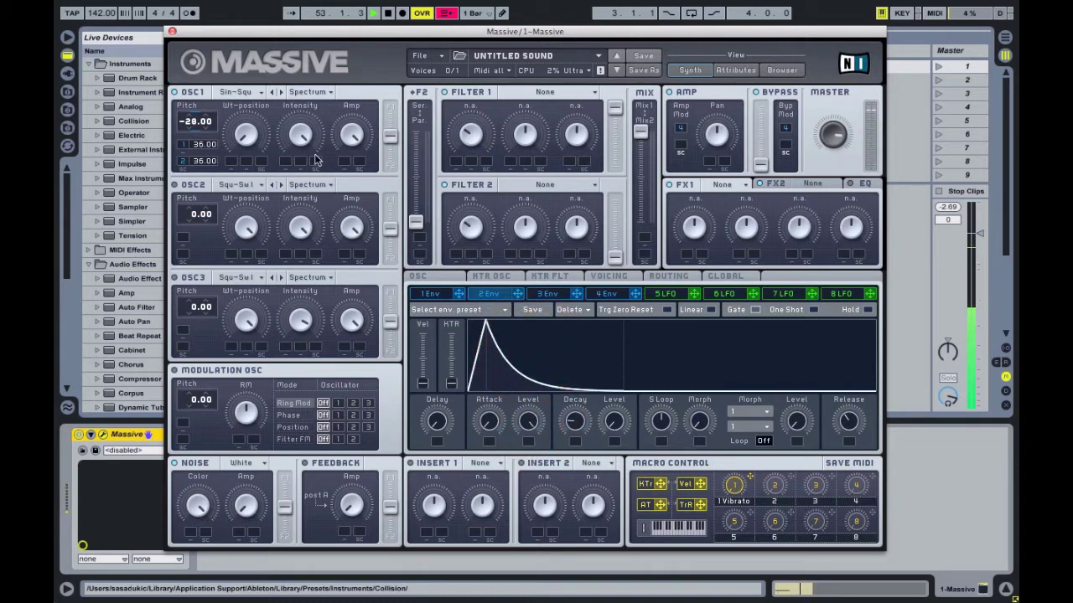
{"action": "left_click_drag", "start_coordinate": [198, 126], "coordinate": [194, 125]}
Assign macro 1 to envelope 2's attack level and rename the macro as Macro1
{"action": "left_click", "coordinate": [528, 441]}
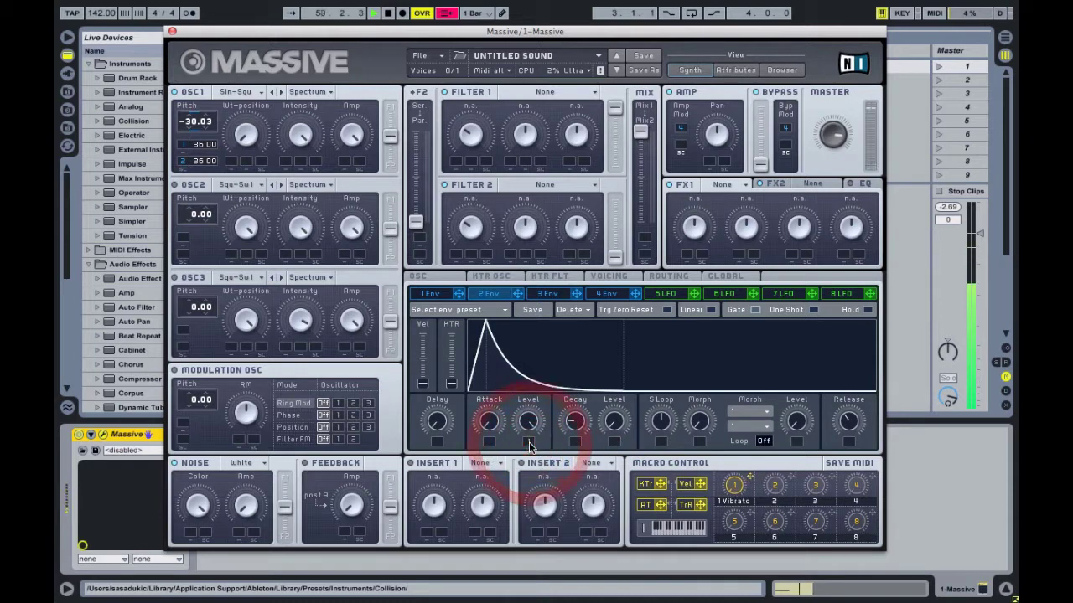
{"action": "double_click", "coordinate": [734, 501]}
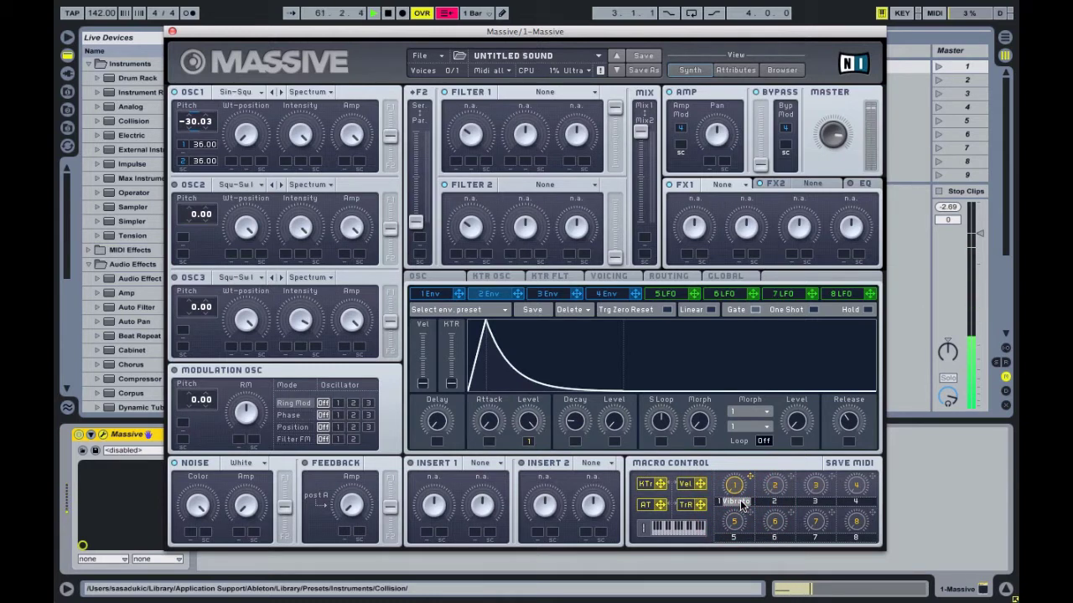
{"action": "type", "text": "Macro"}
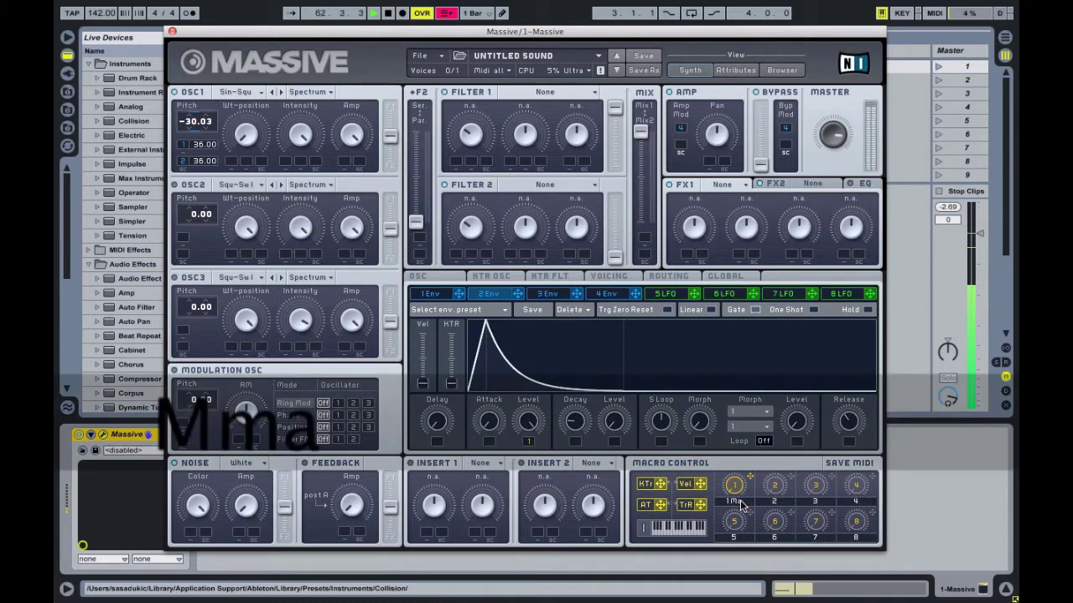
{"action": "type", "text": "1"}
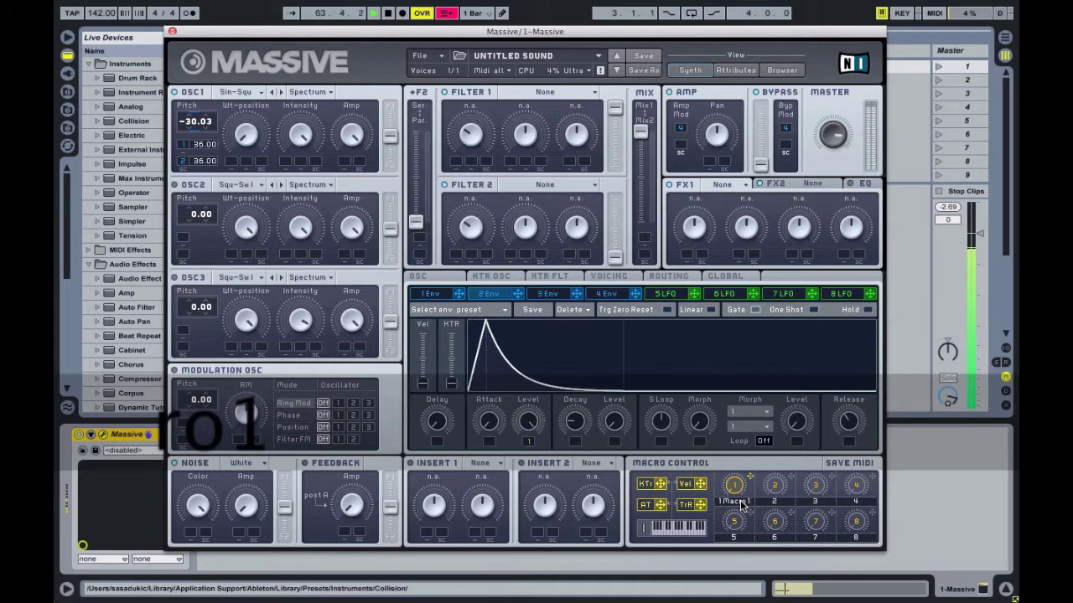
{"action": "double_click", "coordinate": [731, 506]}
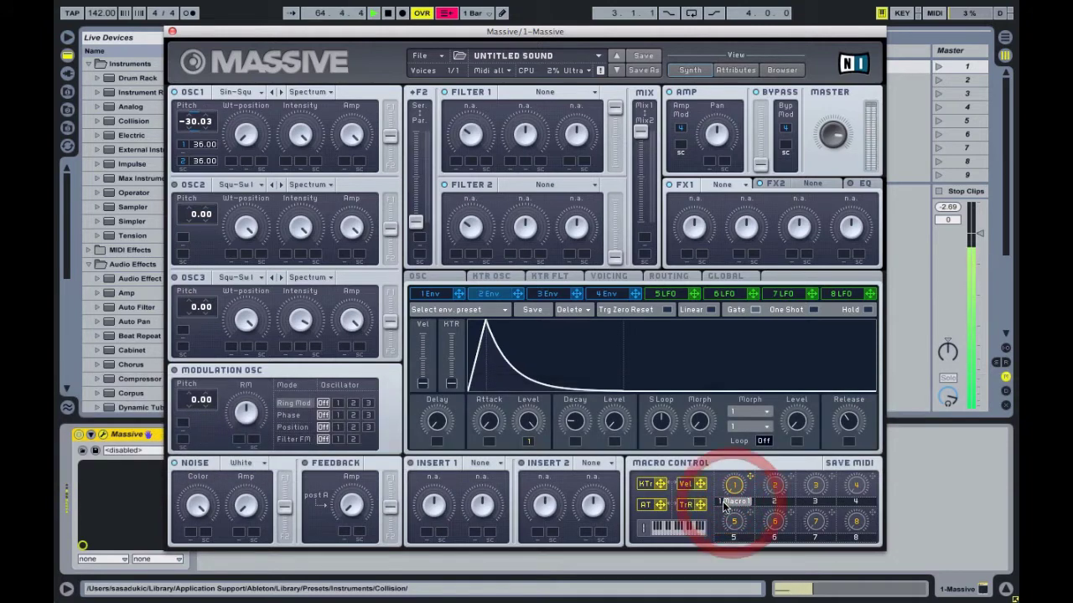
{"action": "left_click", "coordinate": [777, 501]}
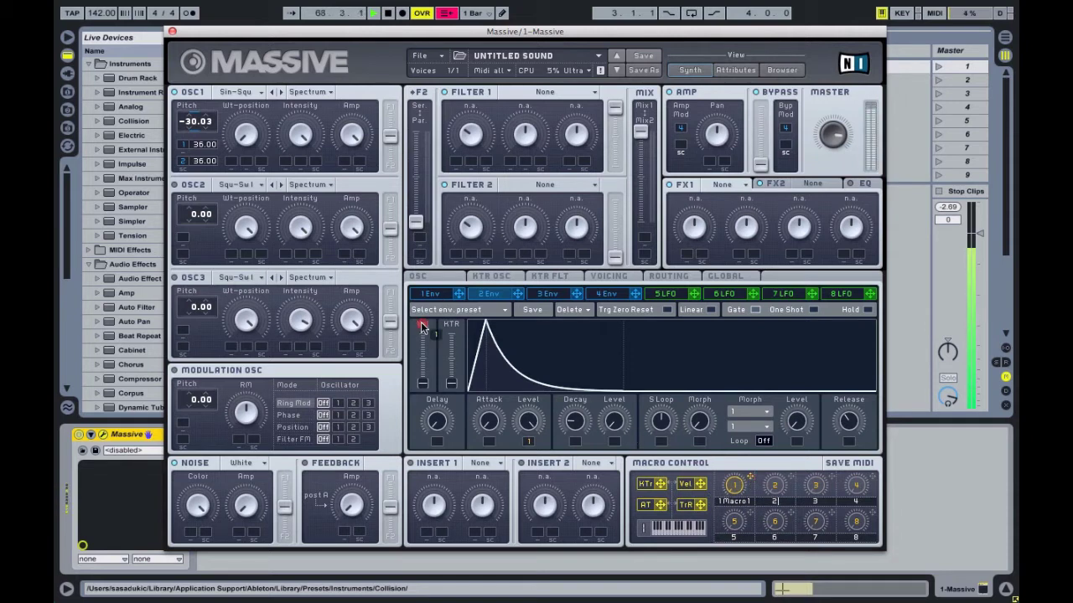
Assign macro 1 to envelope 1's attack level, bring that level down to zero, and stop playback
{"action": "left_click", "coordinate": [432, 297]}
{"action": "left_click", "coordinate": [435, 297]}
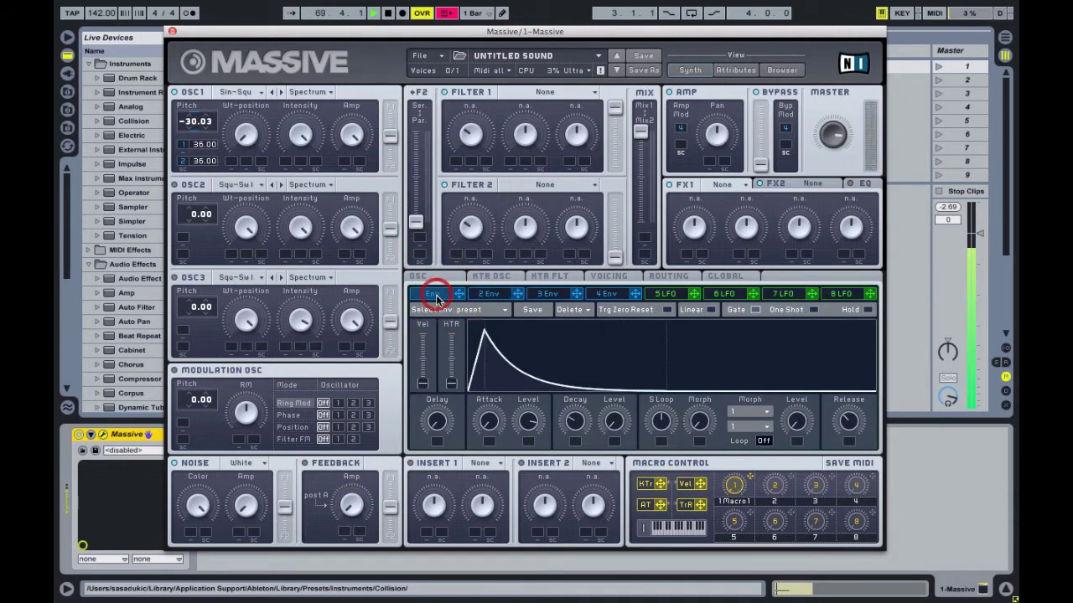
{"action": "left_click_drag", "start_coordinate": [750, 479], "coordinate": [529, 600]}
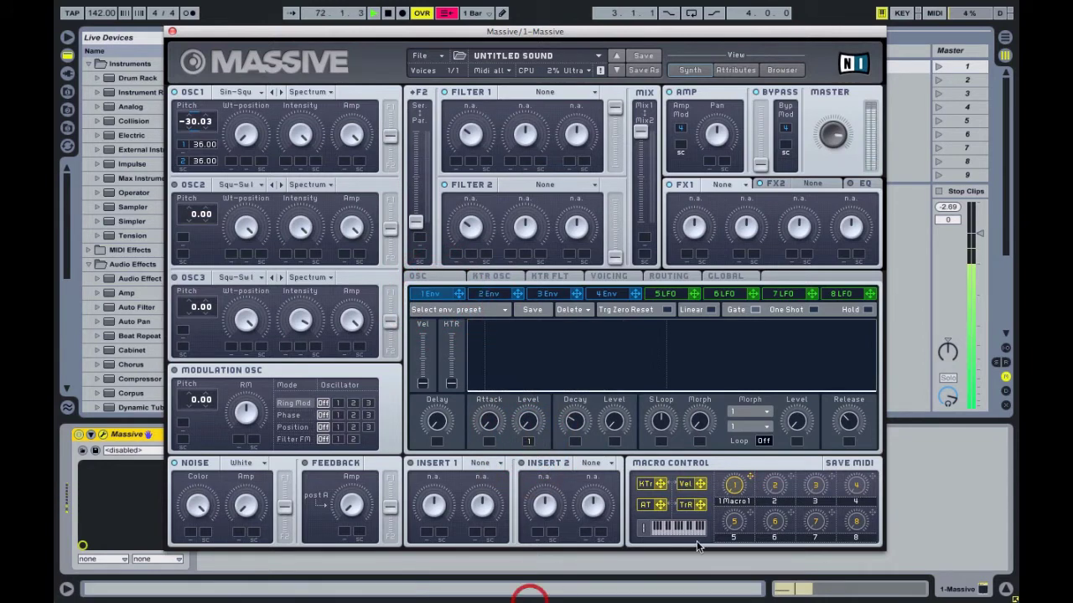
{"action": "key", "text": "space"}
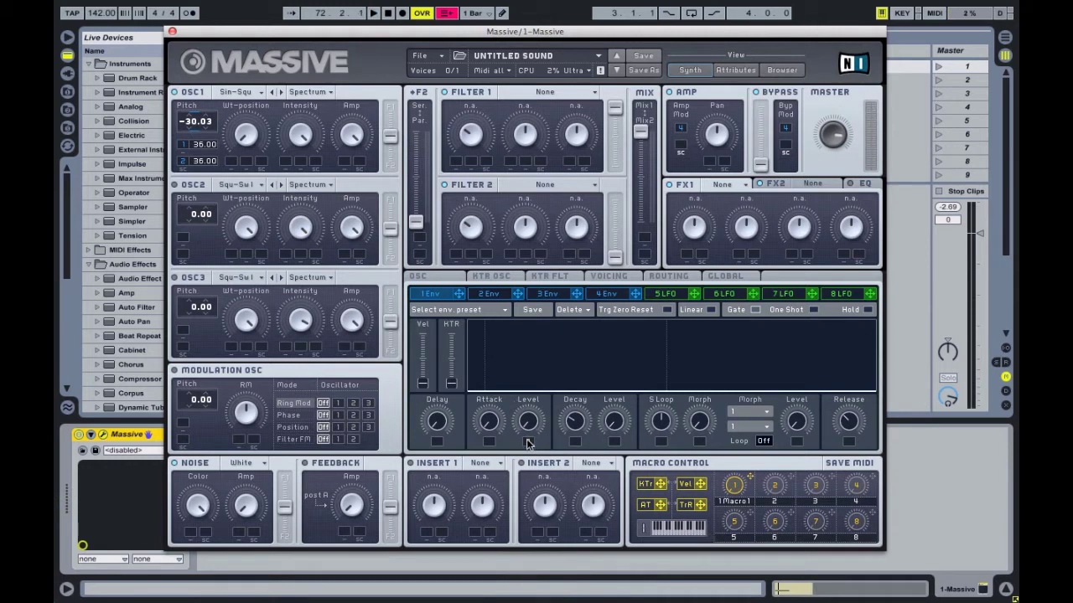
Replace the macro on envelope 2's attack level with macro 2 and bring that level down to zero
{"action": "left_click", "coordinate": [490, 297]}
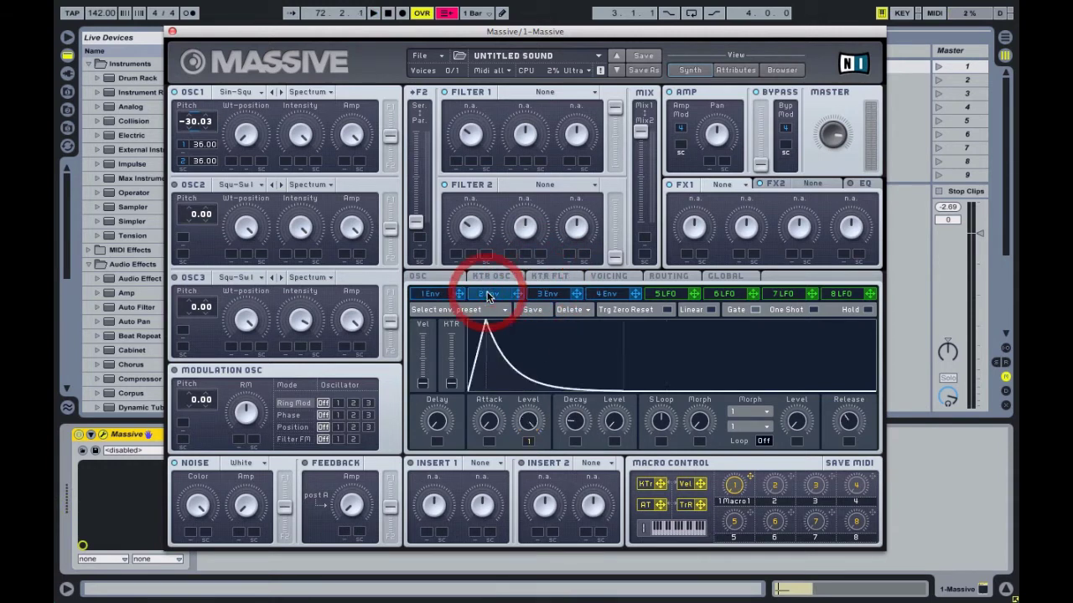
{"action": "left_click_drag", "start_coordinate": [792, 486], "coordinate": [528, 424]}
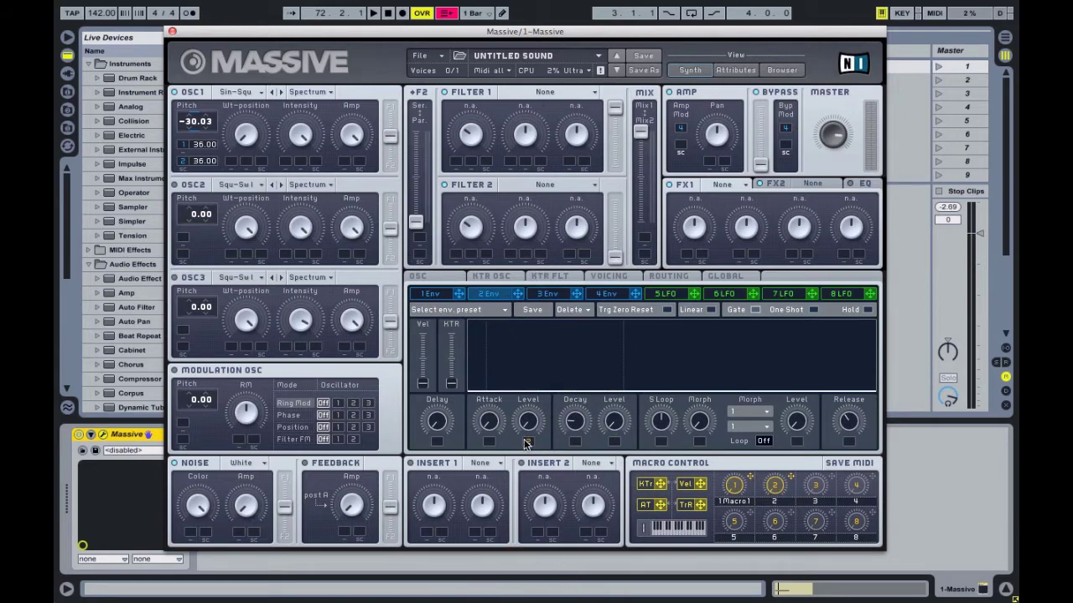
{"action": "left_click", "coordinate": [564, 278]}
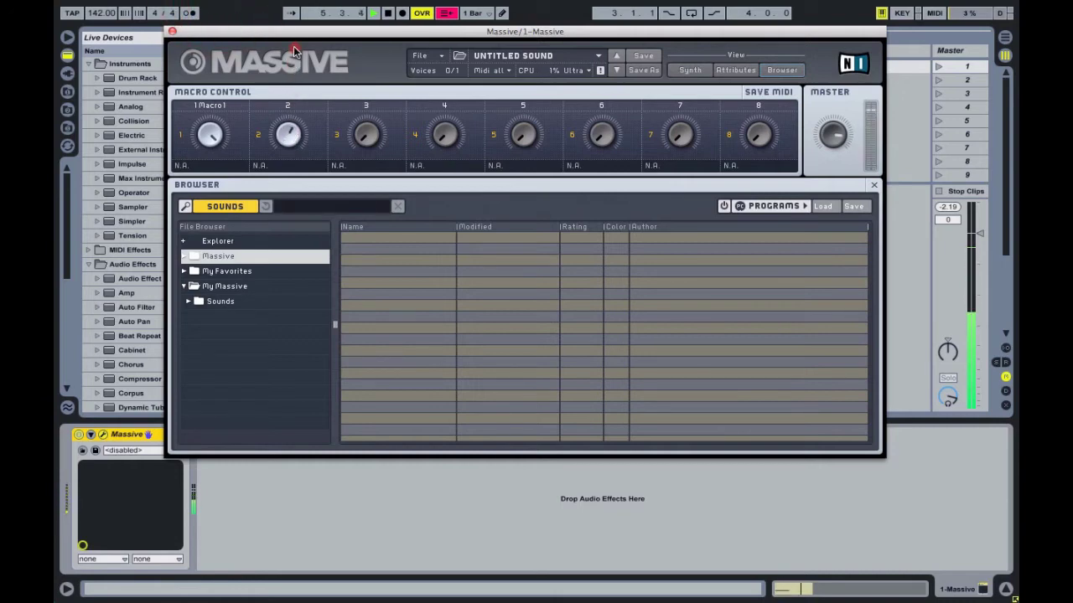
Turn macro 2 up to its maximum and set oscillator 1's pitch to -30.00
{"action": "left_click", "coordinate": [285, 120]}
{"action": "mouse_move", "coordinate": [289, 124]}
{"action": "left_mouse_down"}
{"action": "mouse_move", "coordinate": [296, 101]}
{"action": "mouse_move", "coordinate": [304, 112]}
{"action": "mouse_move", "coordinate": [287, 141]}
{"action": "left_mouse_up"}
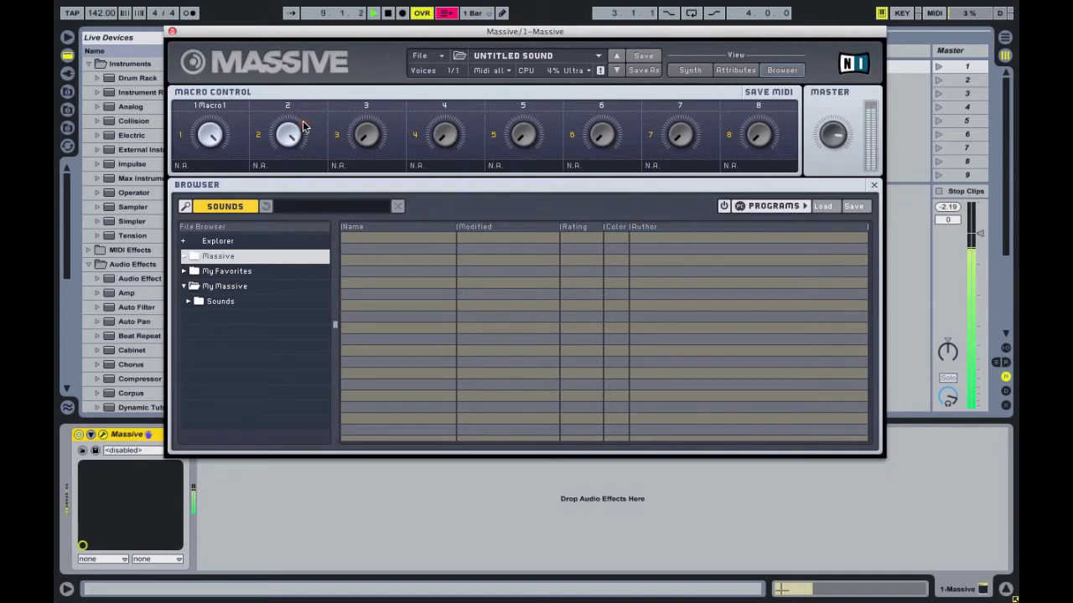
{"action": "left_click", "coordinate": [693, 72]}
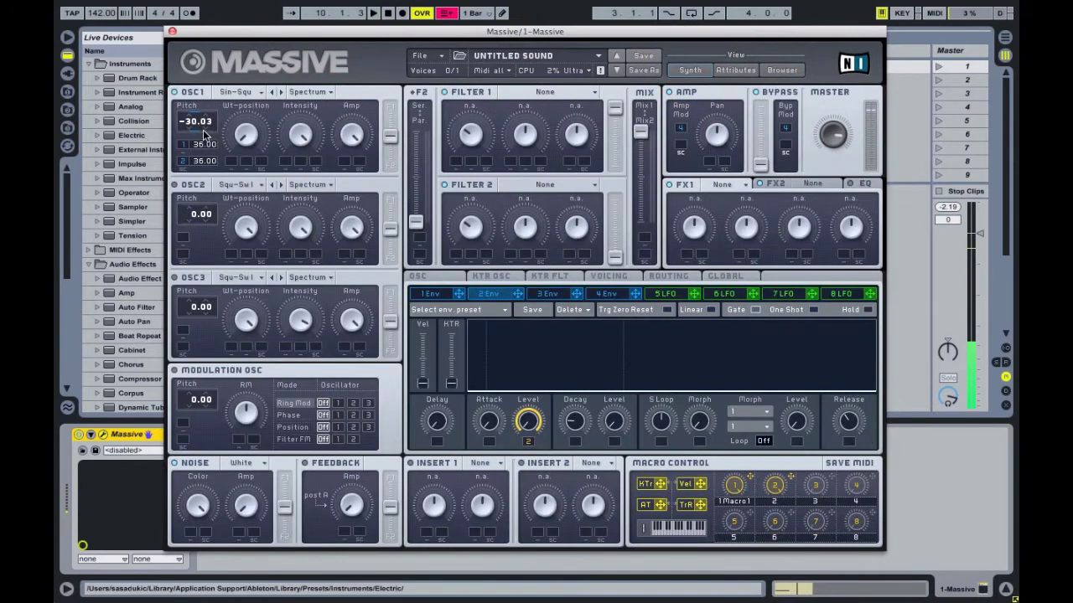
{"action": "left_click_drag", "start_coordinate": [208, 124], "coordinate": [193, 122]}
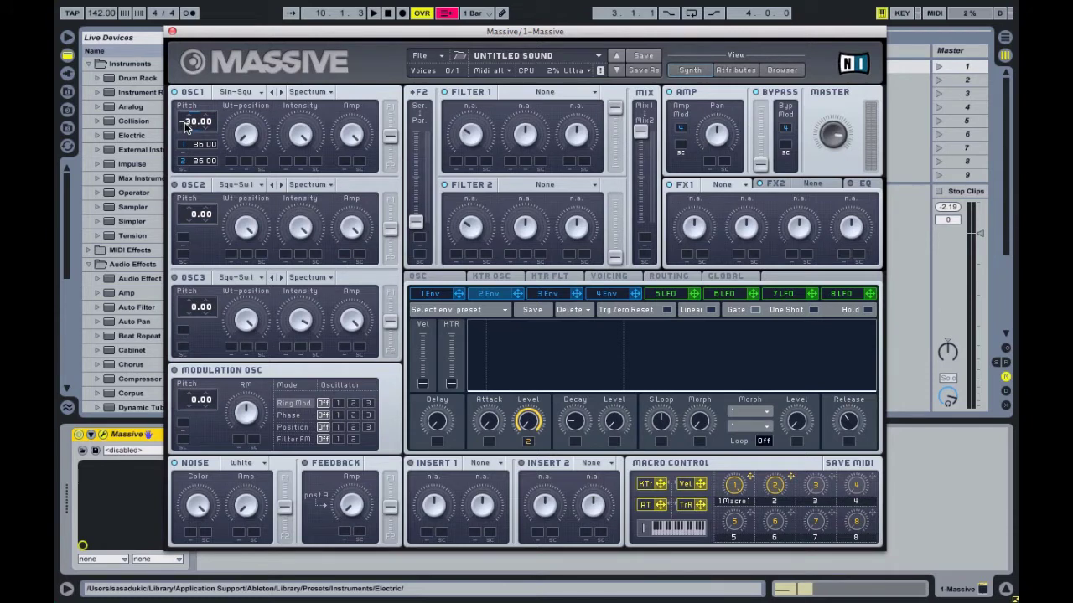
Audition the sound while sweeping macros 1 and 2, ending with macro 1 nearly full and macro 2 at full
{"action": "left_click", "coordinate": [782, 69]}
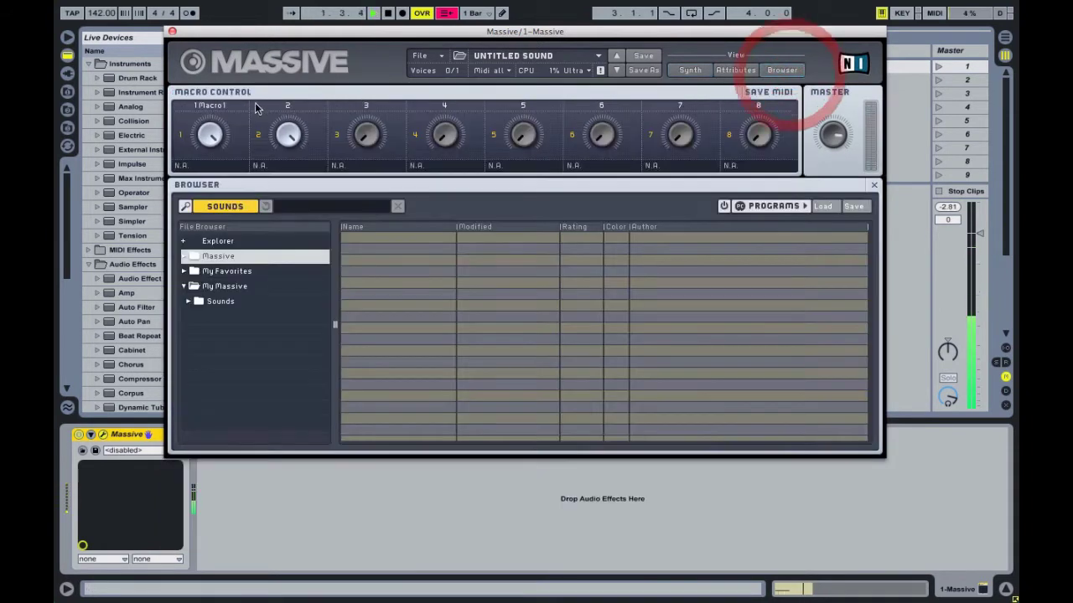
{"action": "left_click_drag", "start_coordinate": [209, 143], "coordinate": [220, 168]}
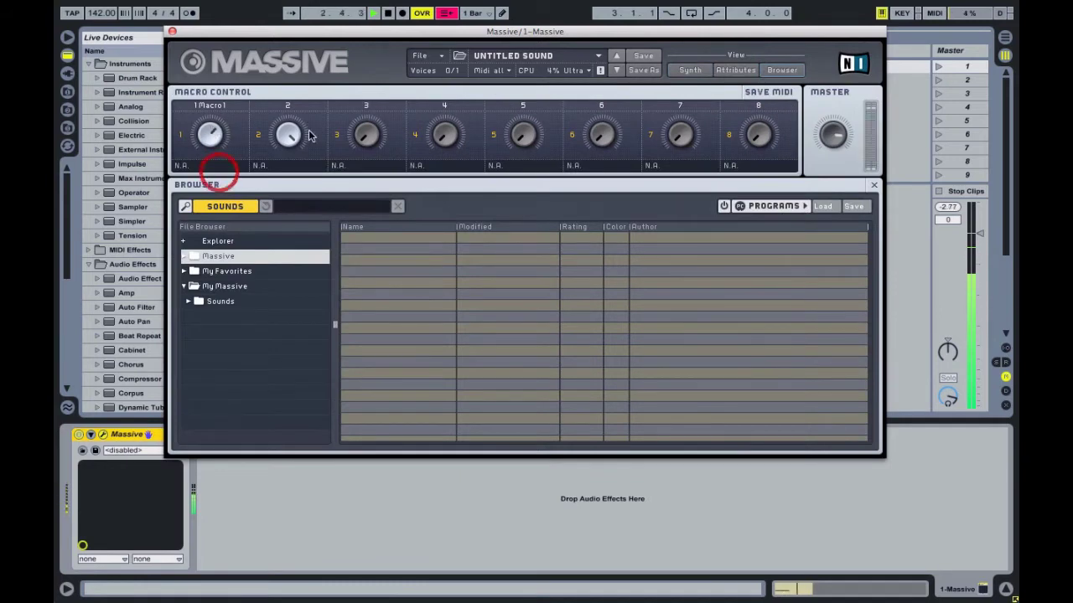
{"action": "left_click", "coordinate": [286, 148]}
{"action": "left_click_drag", "start_coordinate": [286, 148], "coordinate": [287, 125]}
{"action": "left_click", "coordinate": [211, 130]}
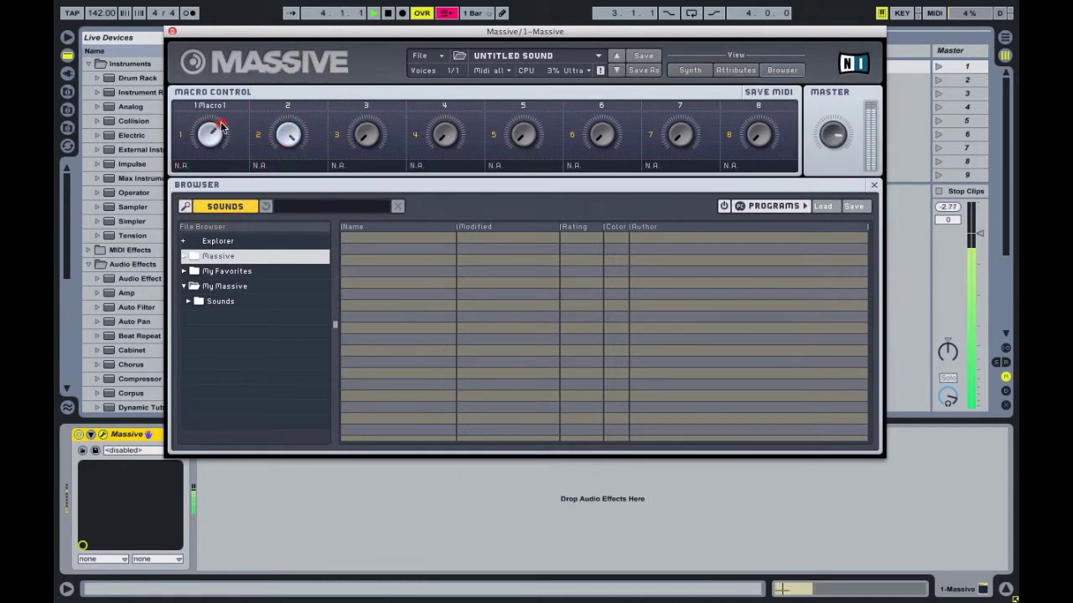
{"action": "left_click_drag", "start_coordinate": [217, 130], "coordinate": [218, 119]}
{"action": "left_click_drag", "start_coordinate": [211, 137], "coordinate": [213, 125]}
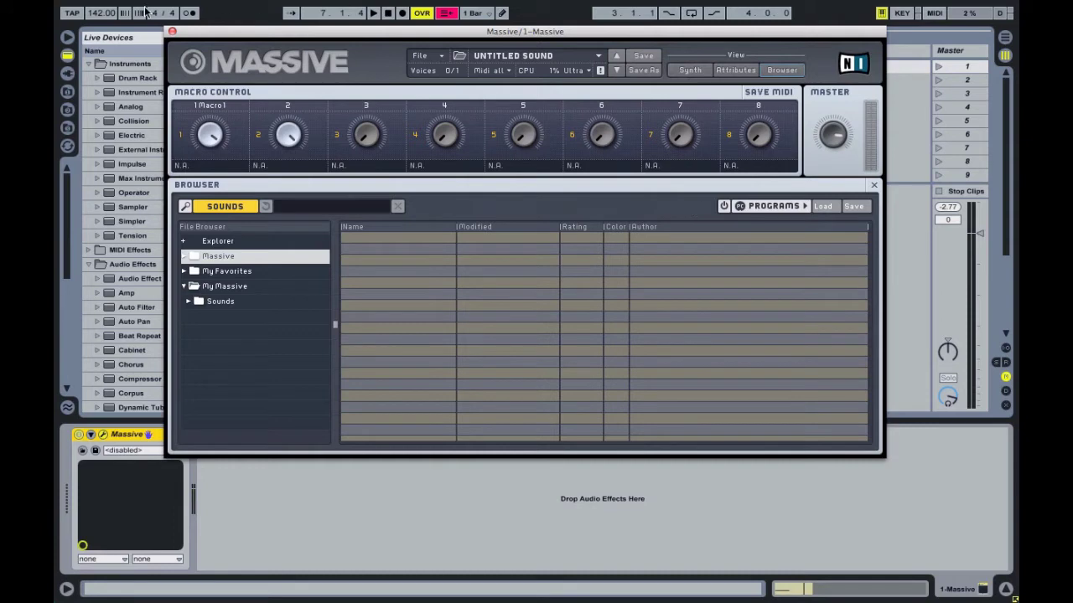
Rename the second macro as Macro2
{"action": "double_click", "coordinate": [288, 107]}
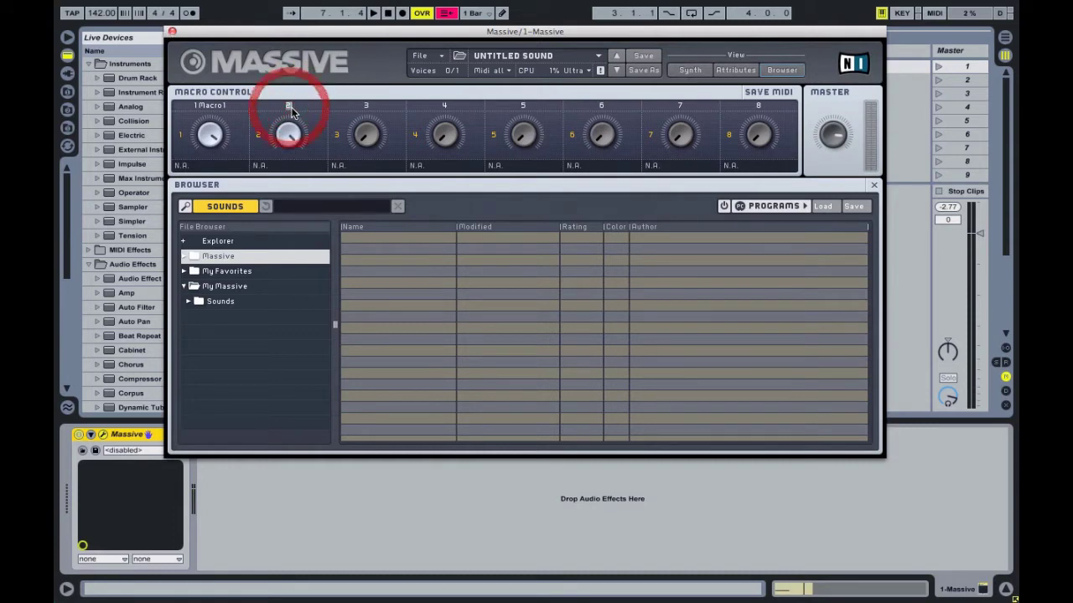
{"action": "type", "text": "Macro2"}
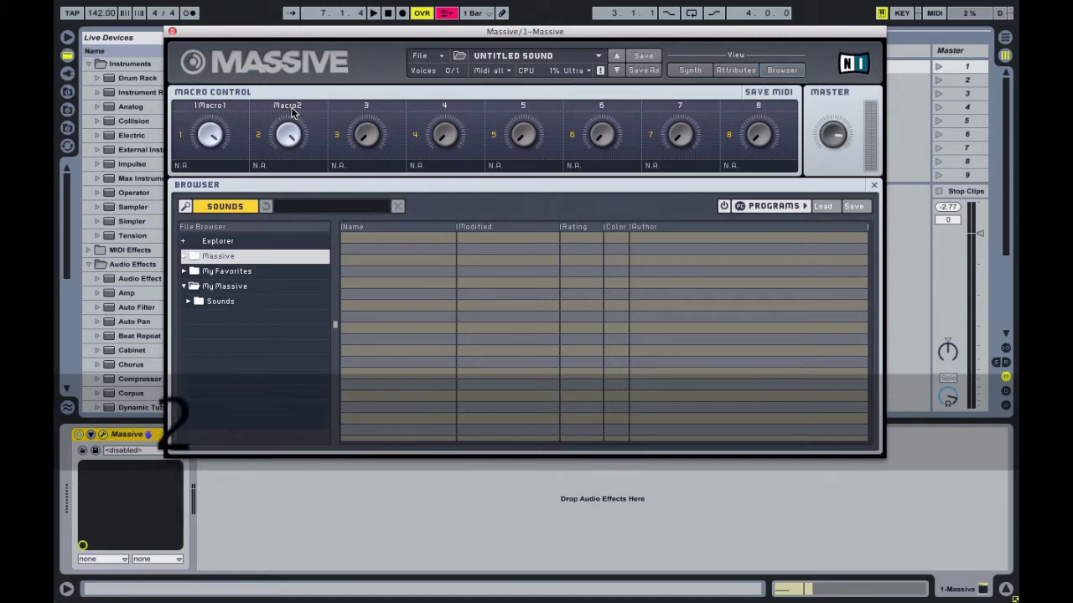
{"action": "left_click", "coordinate": [202, 114]}
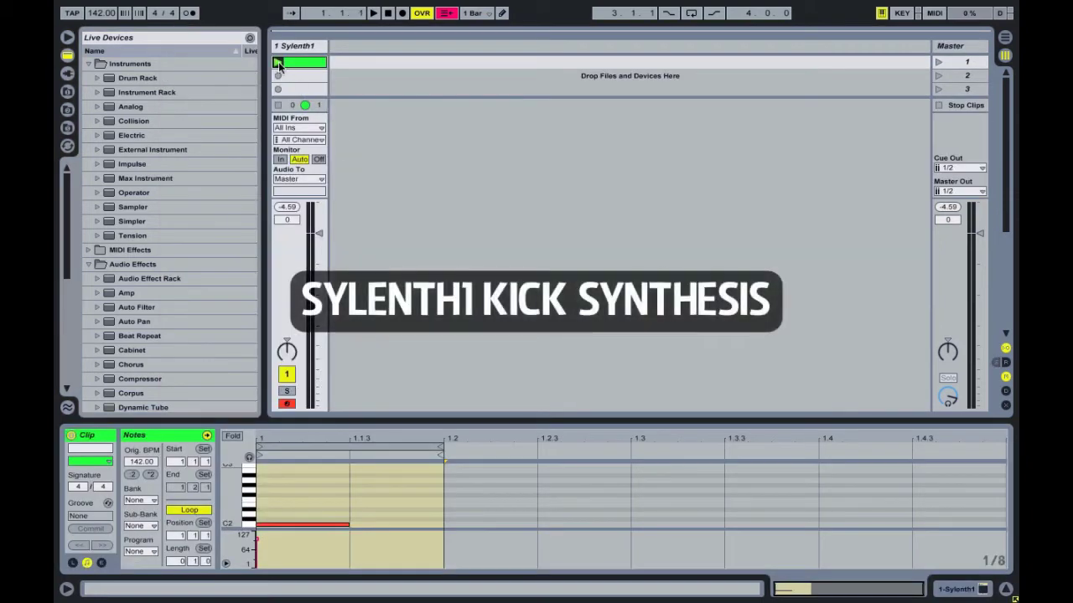
Show the Sylenth1 track's device, play its clip briefly and stop playback
{"action": "left_click", "coordinate": [295, 47]}
{"action": "left_click", "coordinate": [278, 62]}
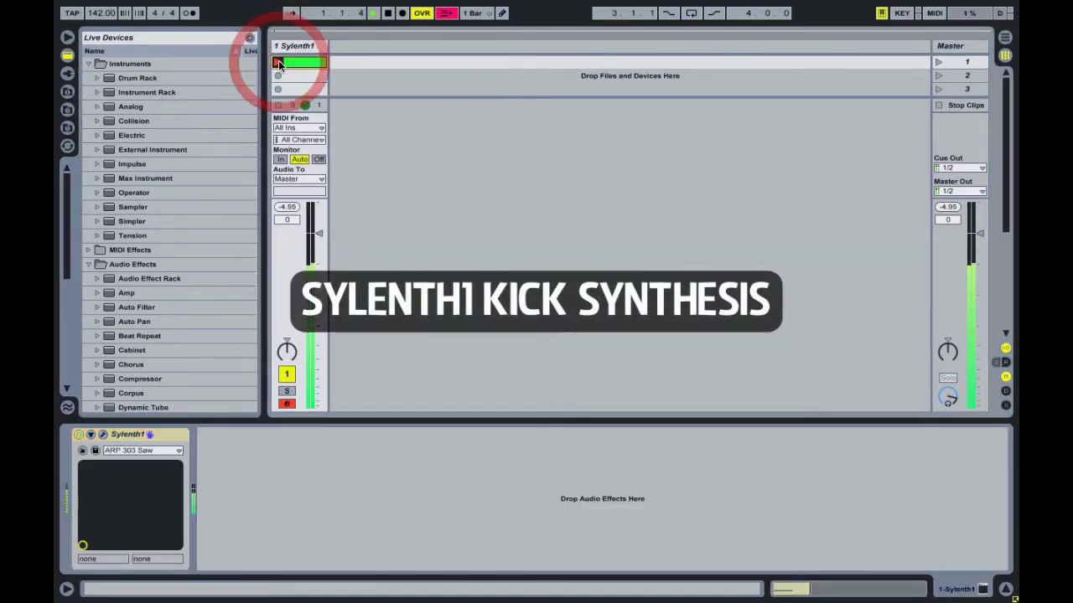
{"action": "left_click", "coordinate": [379, 15]}
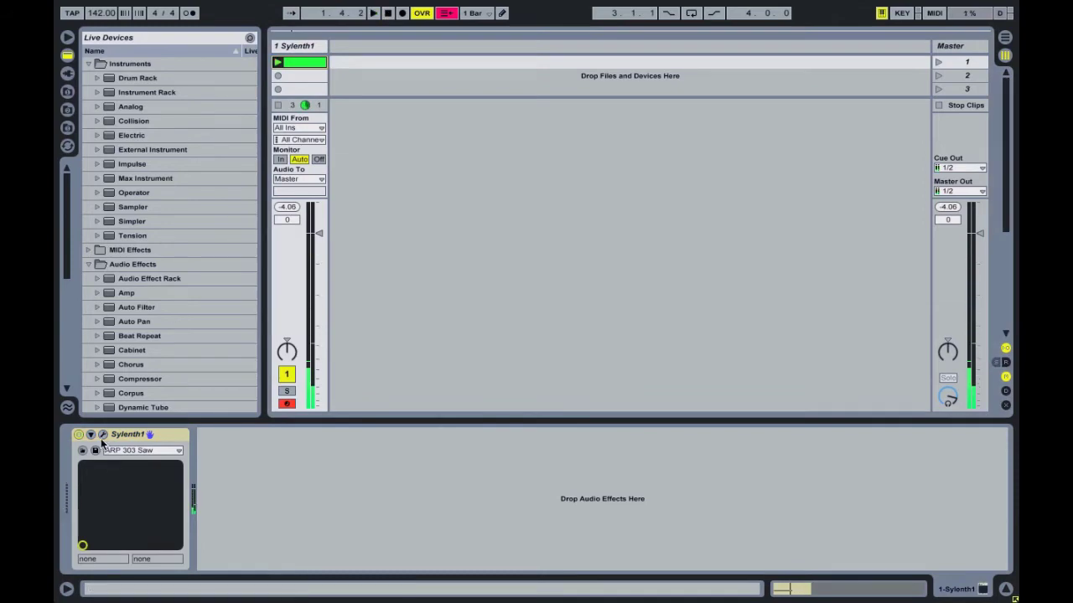
Open the Sylenth1 plug-in's editor and initialise the ARP 303 Saw preset
{"action": "left_click", "coordinate": [101, 434]}
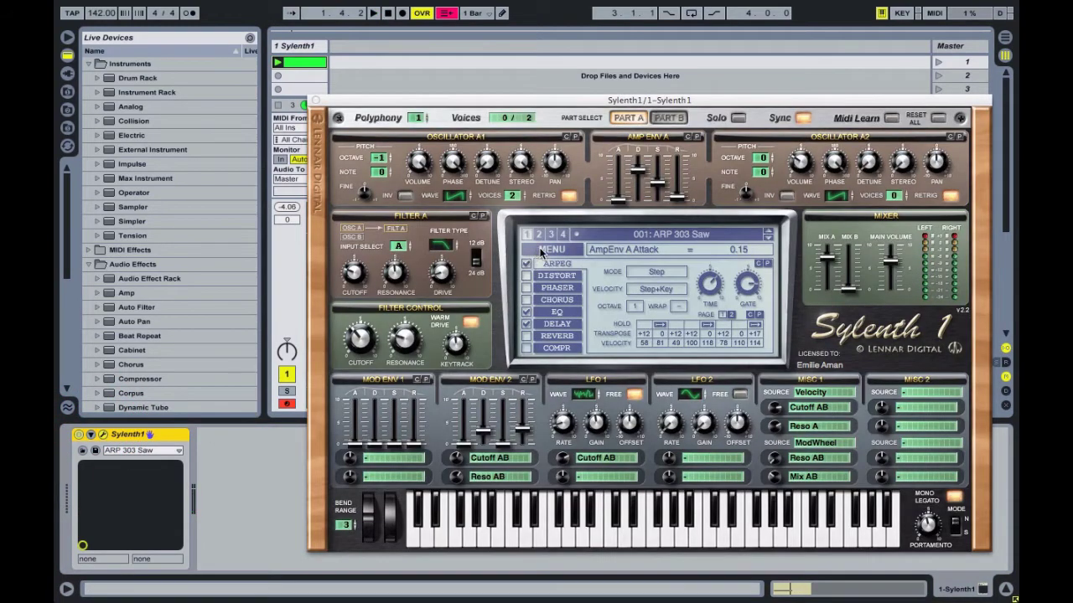
{"action": "left_click", "coordinate": [533, 250]}
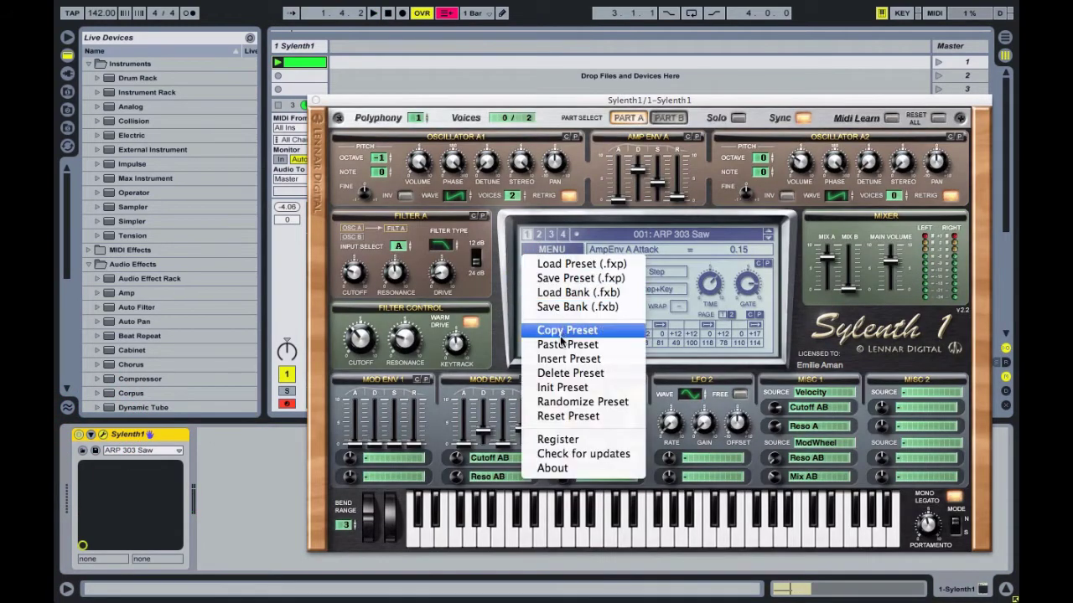
{"action": "left_click", "coordinate": [562, 387]}
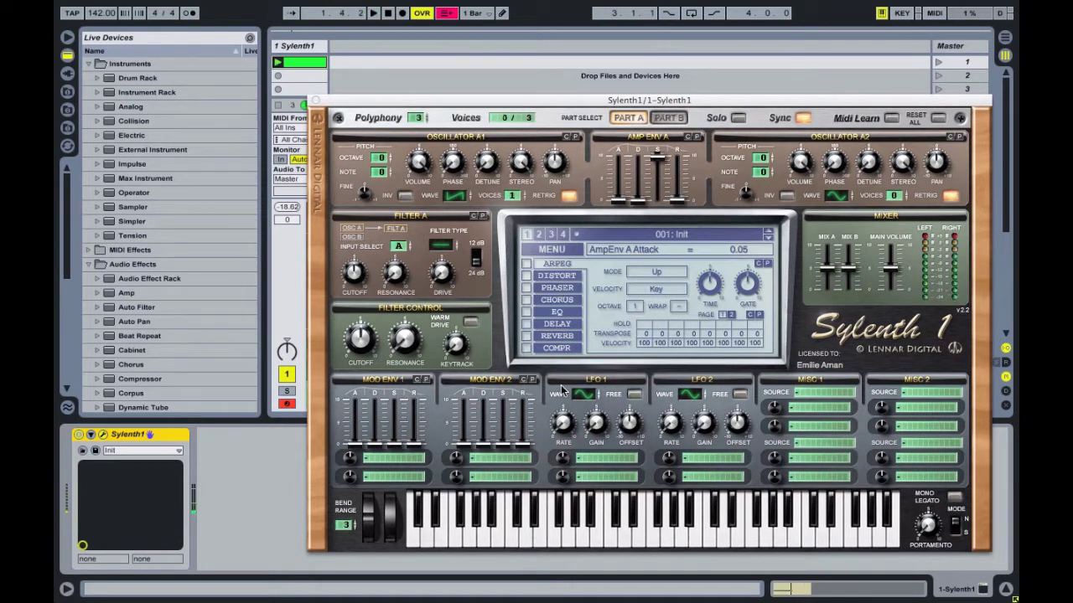
Set oscillator A1 to a sine wave at octave -1 and Amp Env A's release to 1.65
{"action": "left_click", "coordinate": [451, 198]}
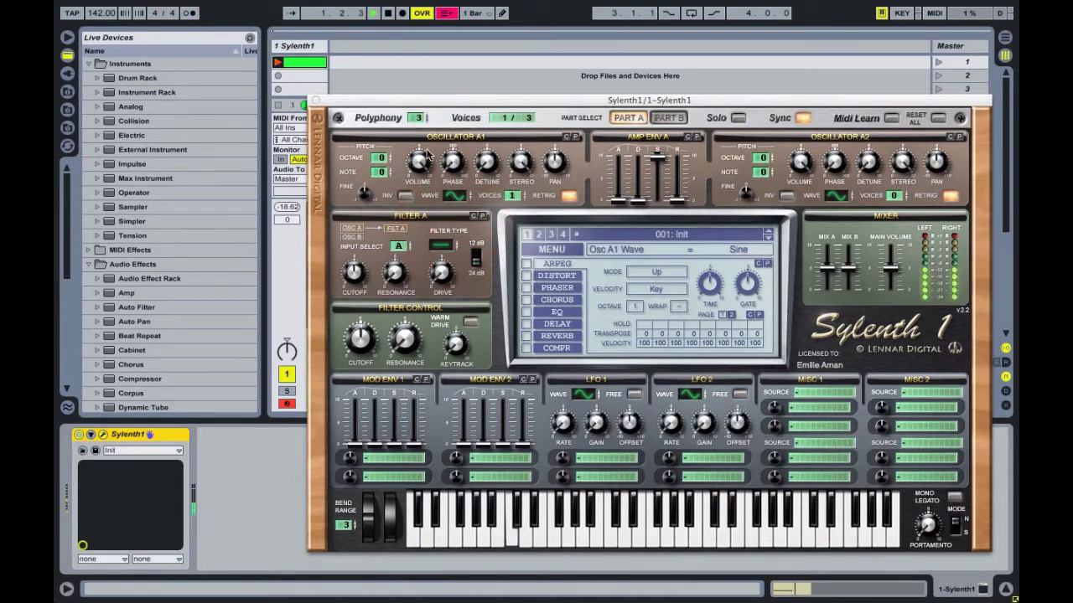
{"action": "left_click_drag", "start_coordinate": [678, 208], "coordinate": [682, 188]}
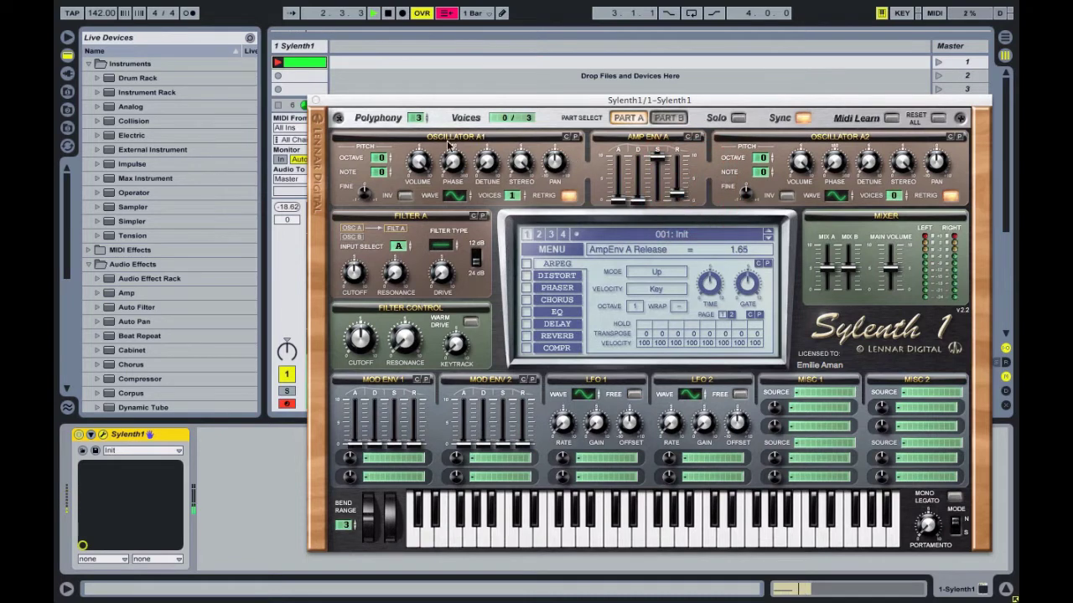
{"action": "left_click_drag", "start_coordinate": [380, 158], "coordinate": [381, 168]}
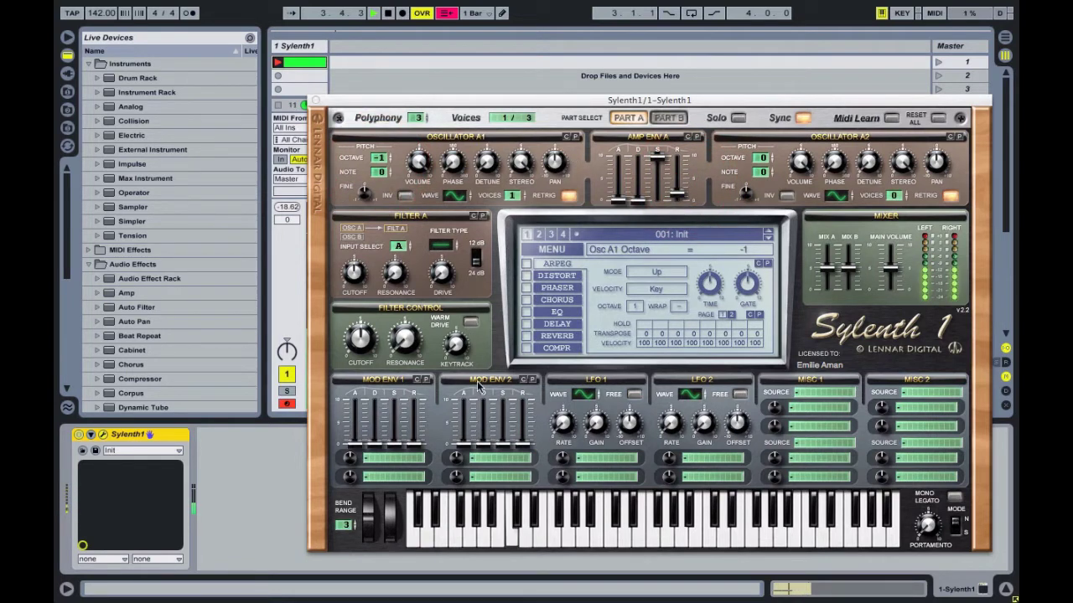
Route Mod Env 2's first destination to Pitch A with a positive amount and set the envelope's decay to 2.13
{"action": "left_click", "coordinate": [490, 460]}
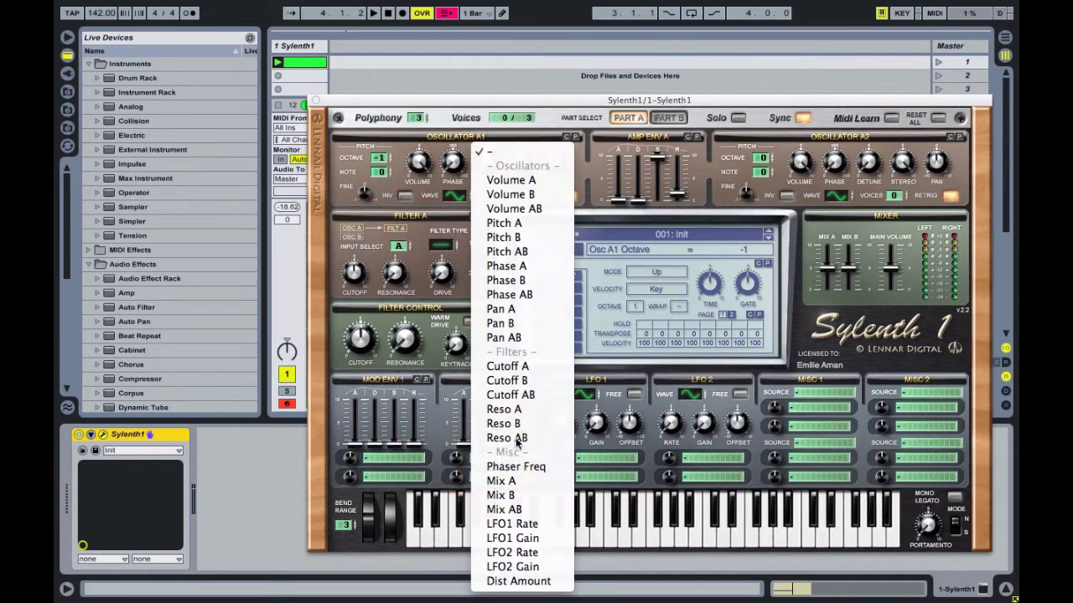
{"action": "left_click", "coordinate": [538, 224]}
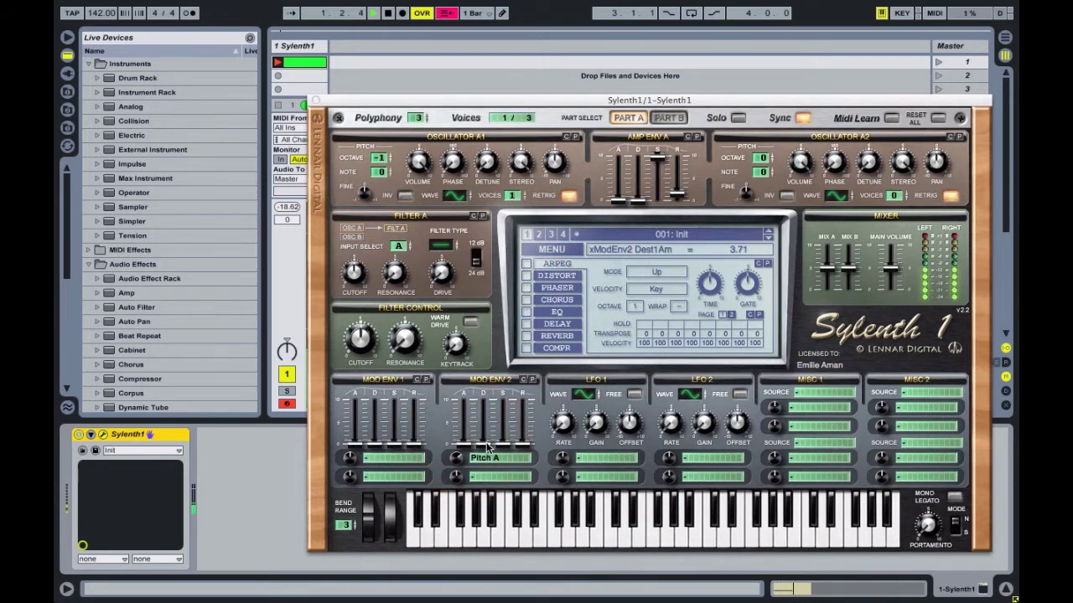
{"action": "left_click_drag", "start_coordinate": [482, 444], "coordinate": [493, 417]}
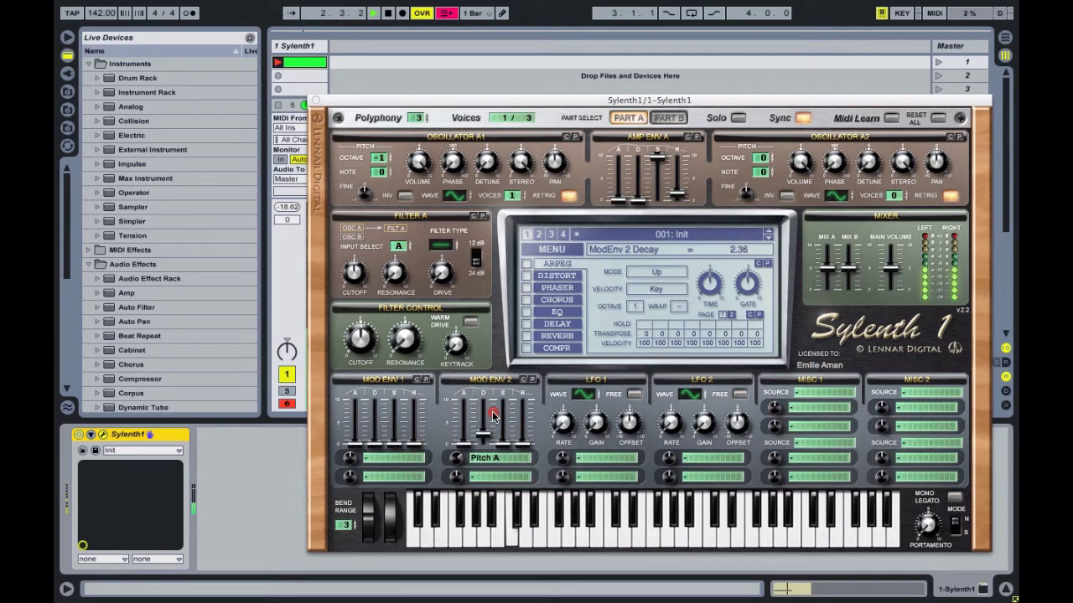
{"action": "left_click_drag", "start_coordinate": [456, 458], "coordinate": [484, 440]}
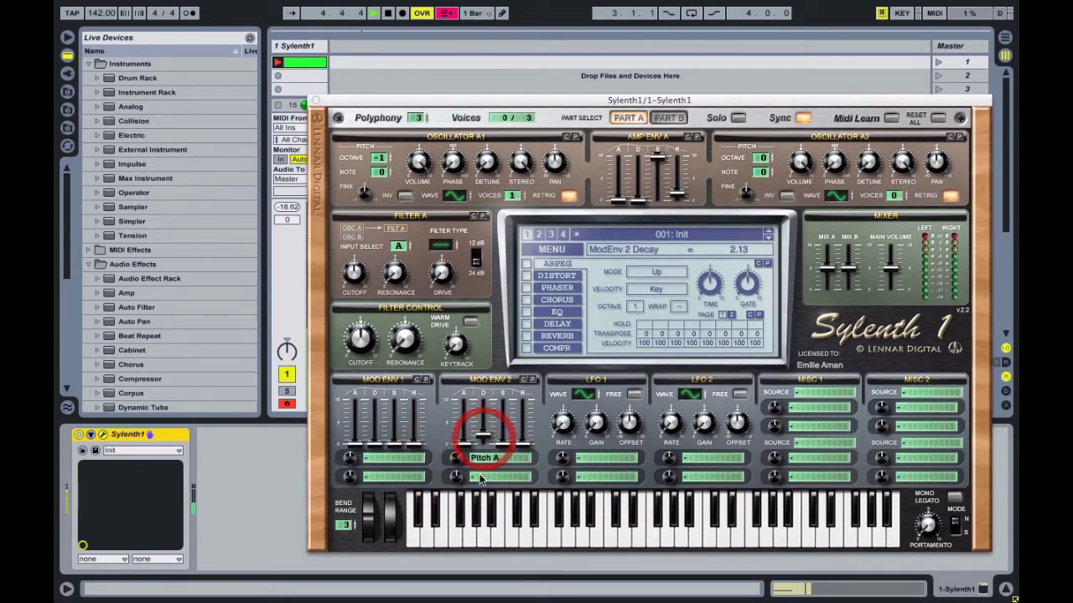
Route Mod Env 2's second destination to Pitch A with a positive amount and lower oscillator A1's octave to -2
{"action": "left_click", "coordinate": [480, 478]}
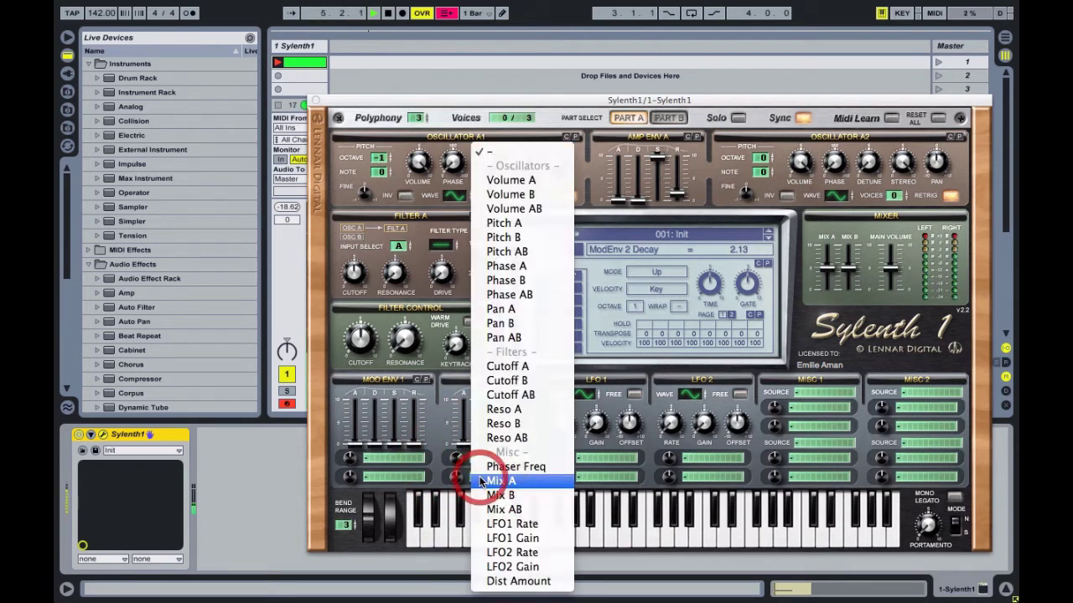
{"action": "left_click", "coordinate": [517, 223]}
{"action": "left_click_drag", "start_coordinate": [459, 478], "coordinate": [464, 479]}
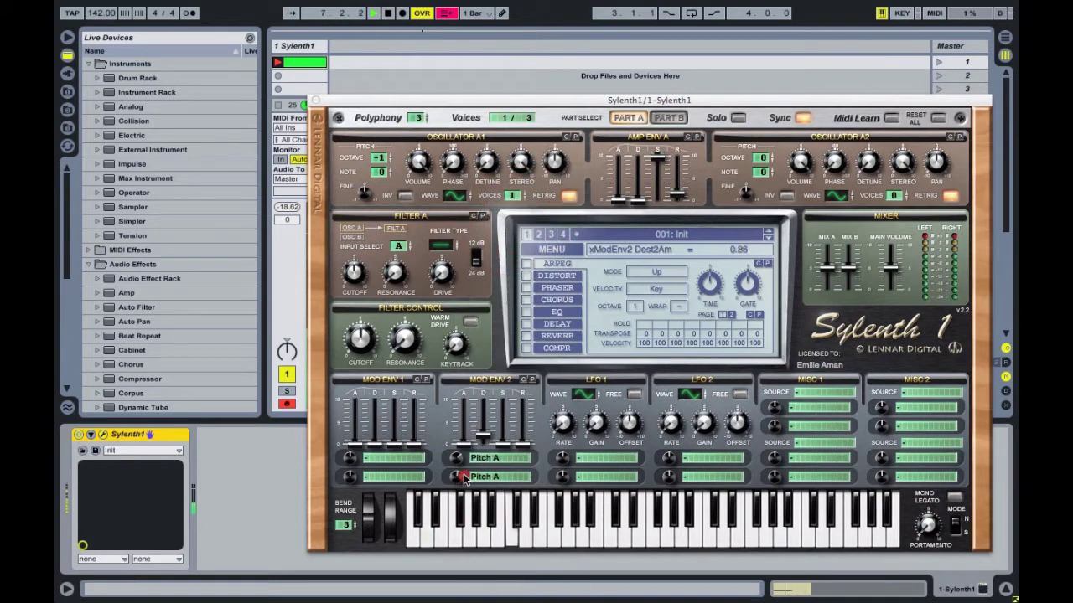
{"action": "left_click", "coordinate": [421, 159]}
{"action": "left_click_drag", "start_coordinate": [381, 158], "coordinate": [382, 163]}
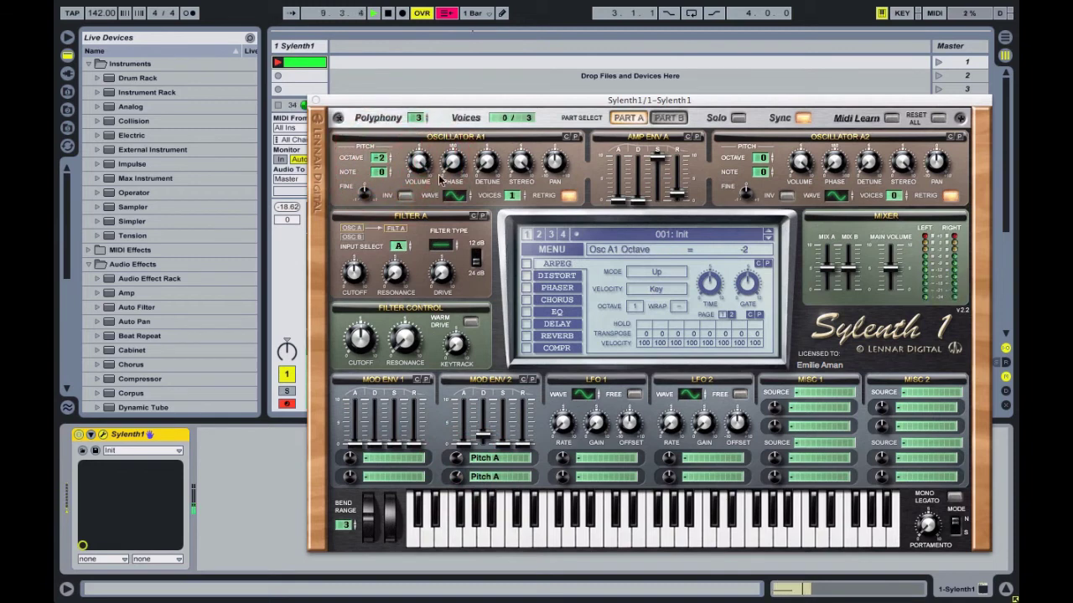
Set Amp Env A's attack to 0.00 and release to 1.82, and oscillator A1's phase to about 89 degrees
{"action": "left_click_drag", "start_coordinate": [623, 198], "coordinate": [619, 210]}
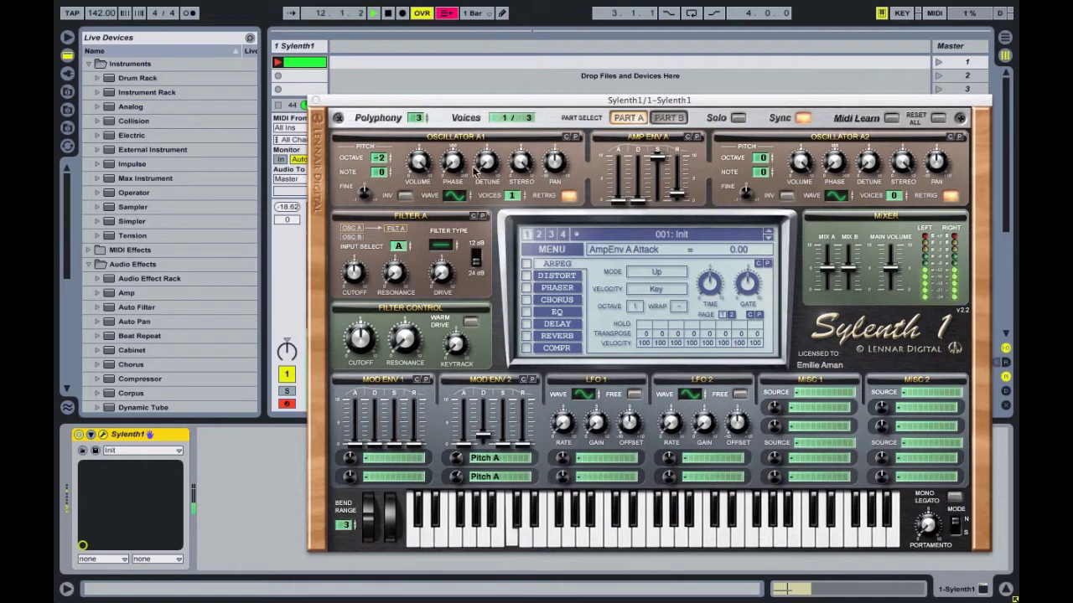
{"action": "left_click_drag", "start_coordinate": [458, 157], "coordinate": [463, 136]}
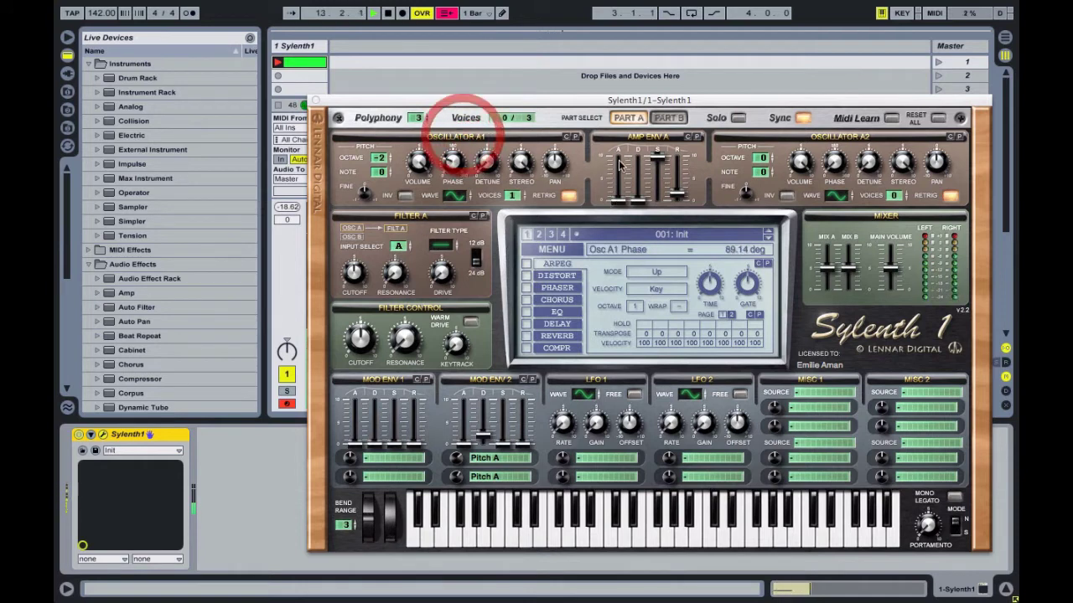
{"action": "left_click_drag", "start_coordinate": [678, 196], "coordinate": [678, 193]}
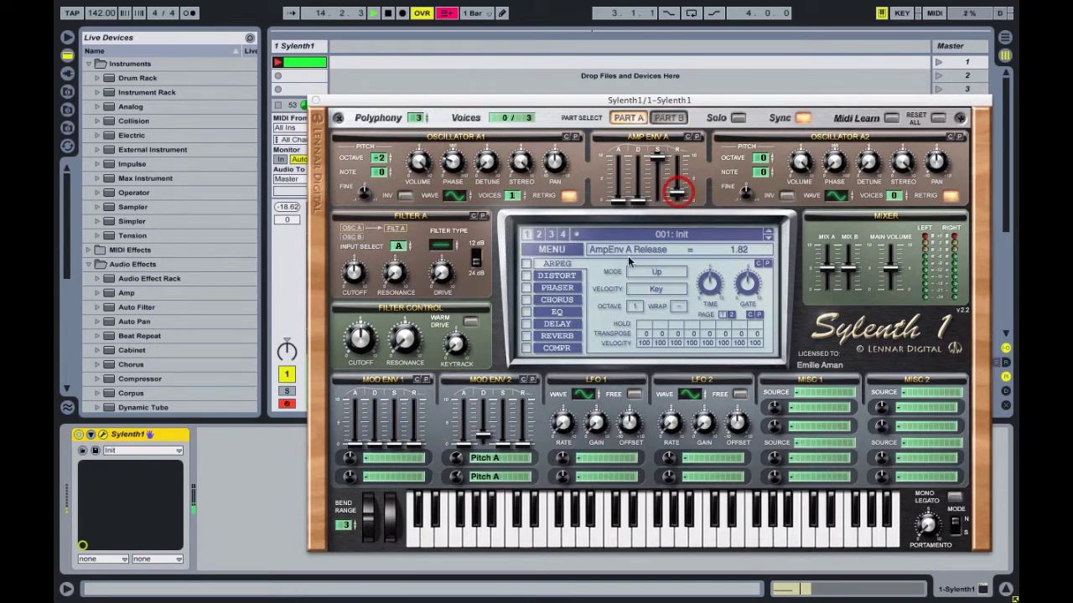
Set Mod Env 2's Pitch A amounts to 3.52 and 2.86, and oscillator A1's phase to about 105 degrees
{"action": "left_click_drag", "start_coordinate": [458, 466], "coordinate": [459, 471]}
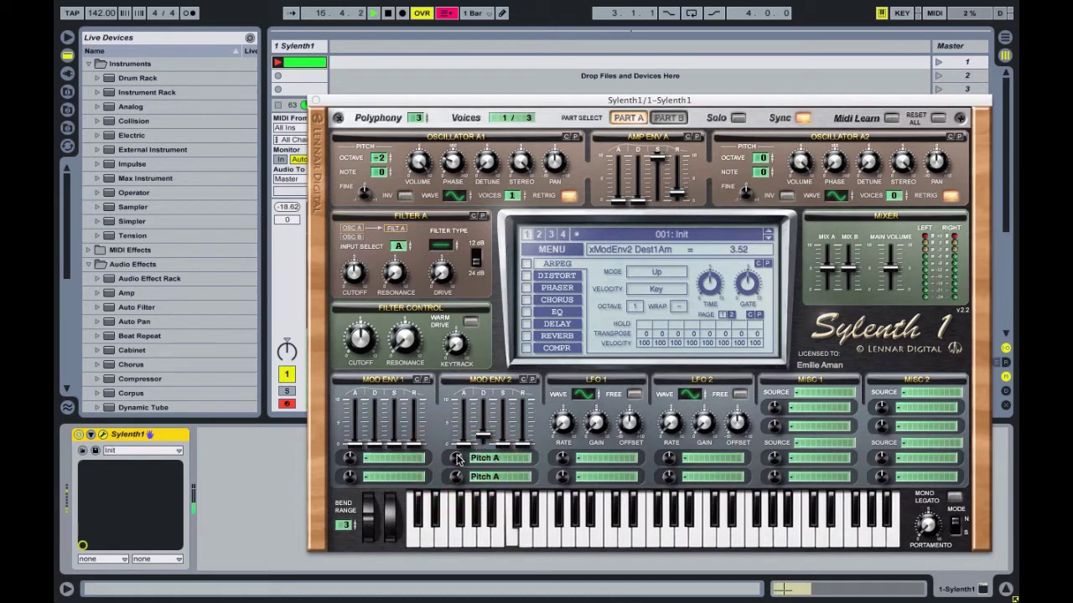
{"action": "mouse_move", "coordinate": [455, 464]}
{"action": "left_mouse_down"}
{"action": "mouse_move", "coordinate": [491, 428]}
{"action": "mouse_move", "coordinate": [457, 477]}
{"action": "left_mouse_up"}
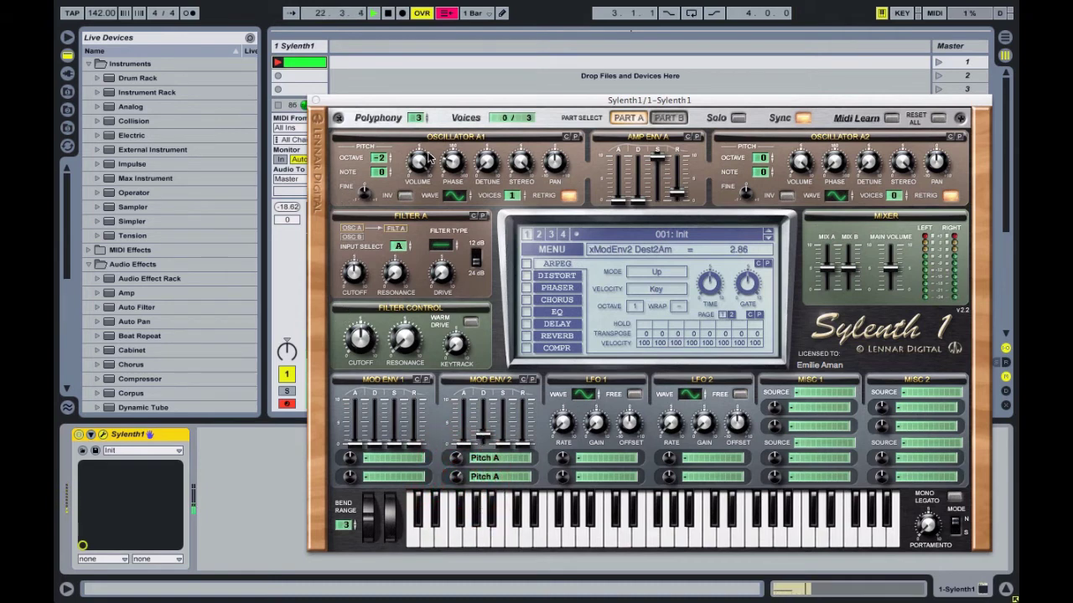
{"action": "left_click_drag", "start_coordinate": [449, 165], "coordinate": [452, 159]}
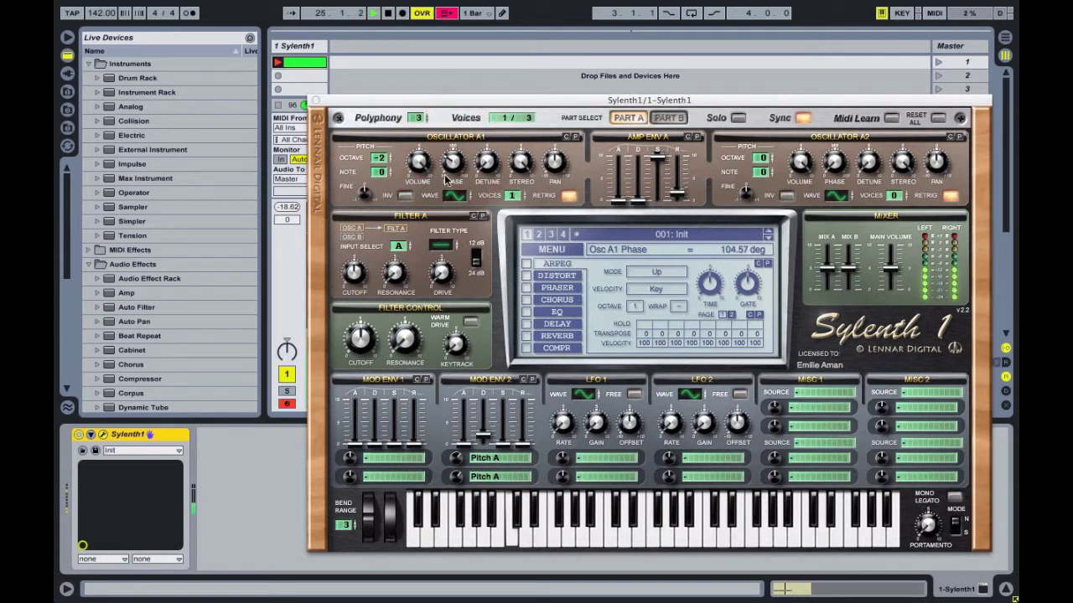
Close the synth editor, transpose the note in the Sylenth1 clip up to D#2, and return to the track's device view
{"action": "left_click", "coordinate": [315, 100]}
{"action": "double_click", "coordinate": [305, 63]}
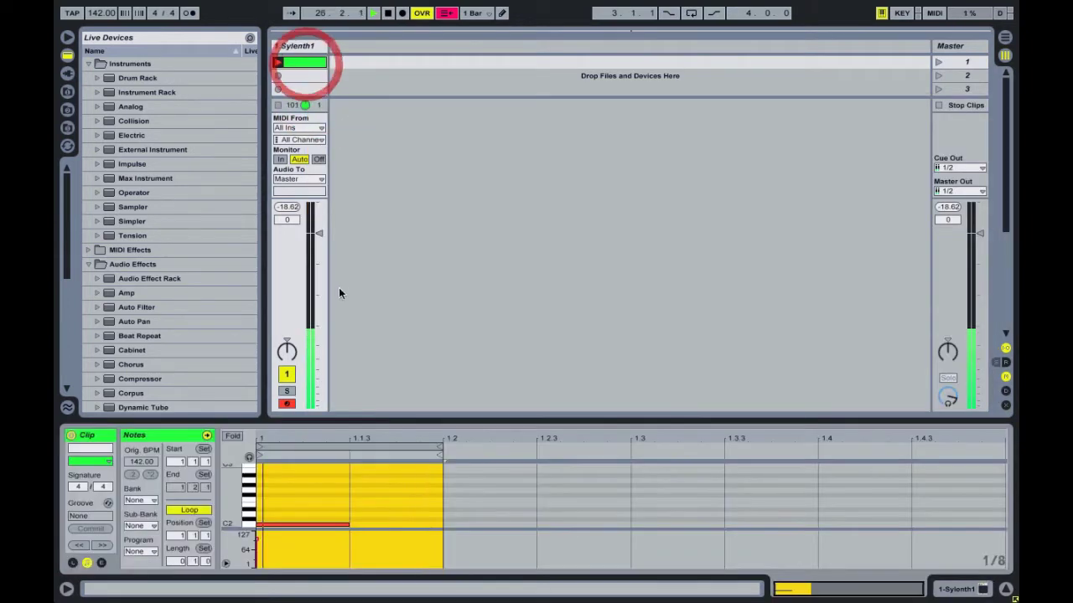
{"action": "left_click", "coordinate": [323, 518]}
{"action": "left_click", "coordinate": [321, 525]}
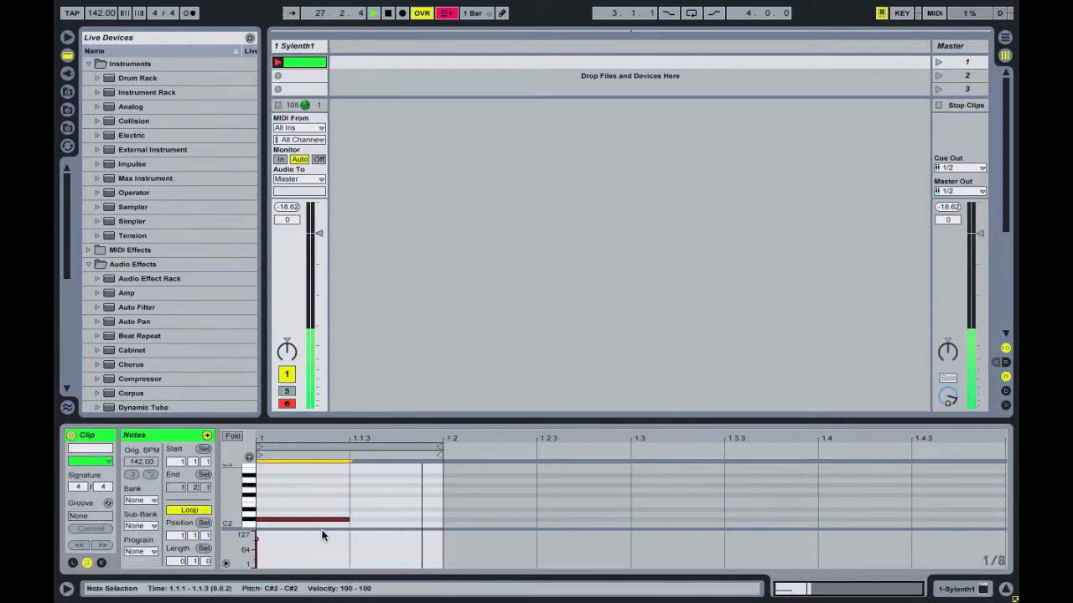
{"action": "key", "text": "Up"}
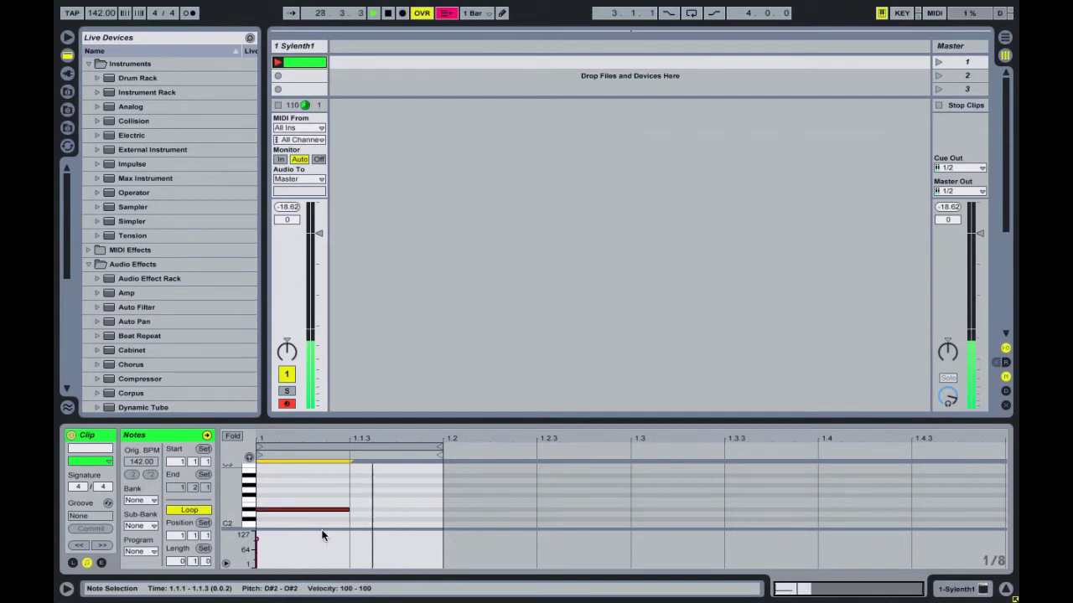
{"action": "left_click", "coordinate": [289, 46]}
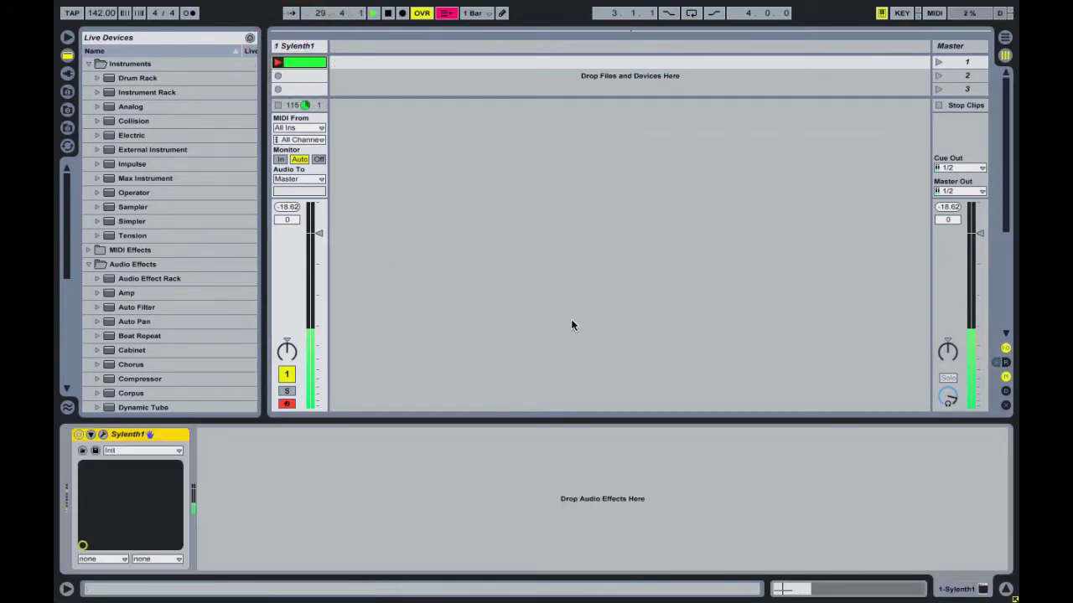
Reopen the Sylenth1 editor and raise the mixer's main volume to 10.00
{"action": "left_click", "coordinate": [102, 434]}
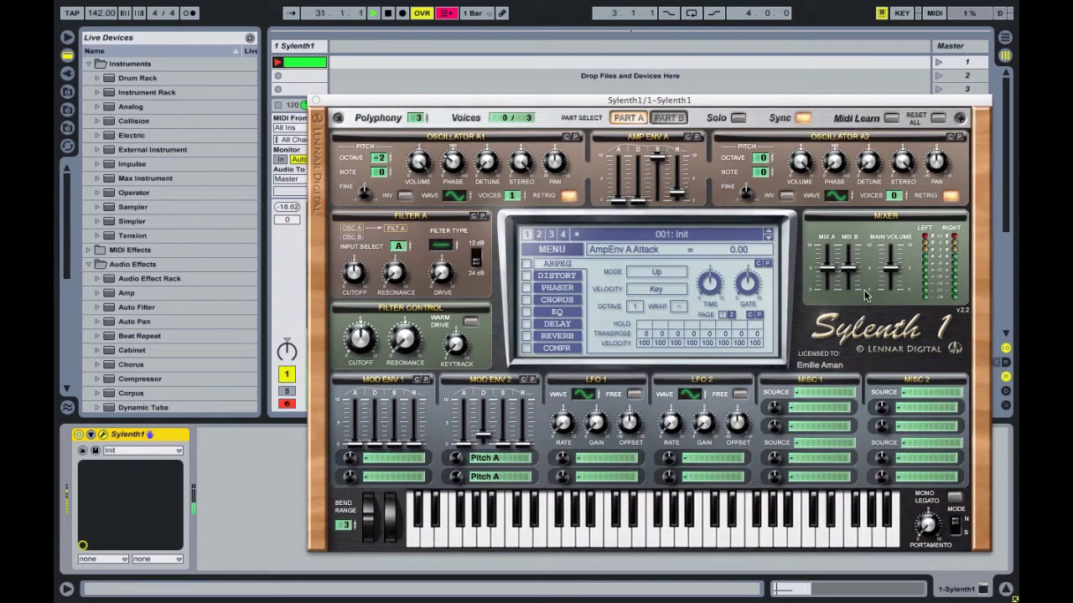
{"action": "left_click_drag", "start_coordinate": [886, 270], "coordinate": [895, 241]}
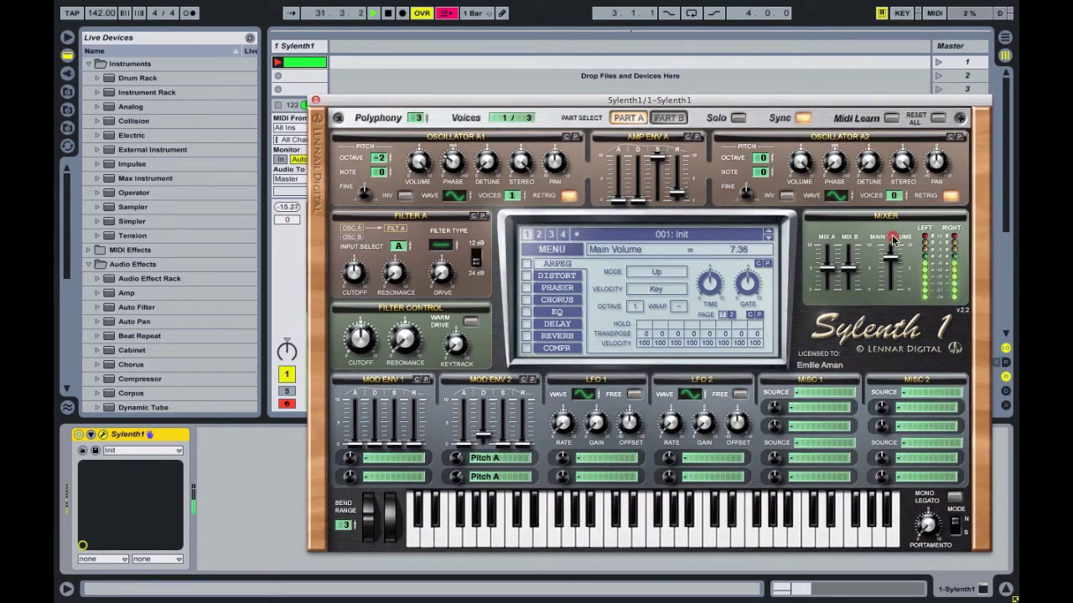
{"action": "left_click", "coordinate": [908, 178]}
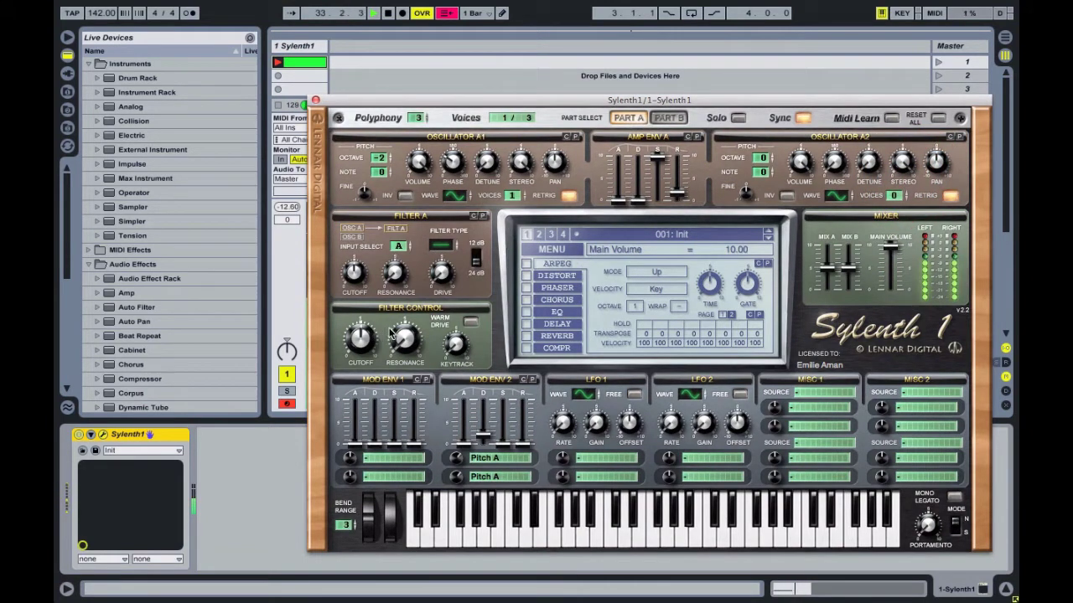
Set Filter A to the lowpass type and its cutoff to about 10980 Hz
{"action": "left_click", "coordinate": [442, 249]}
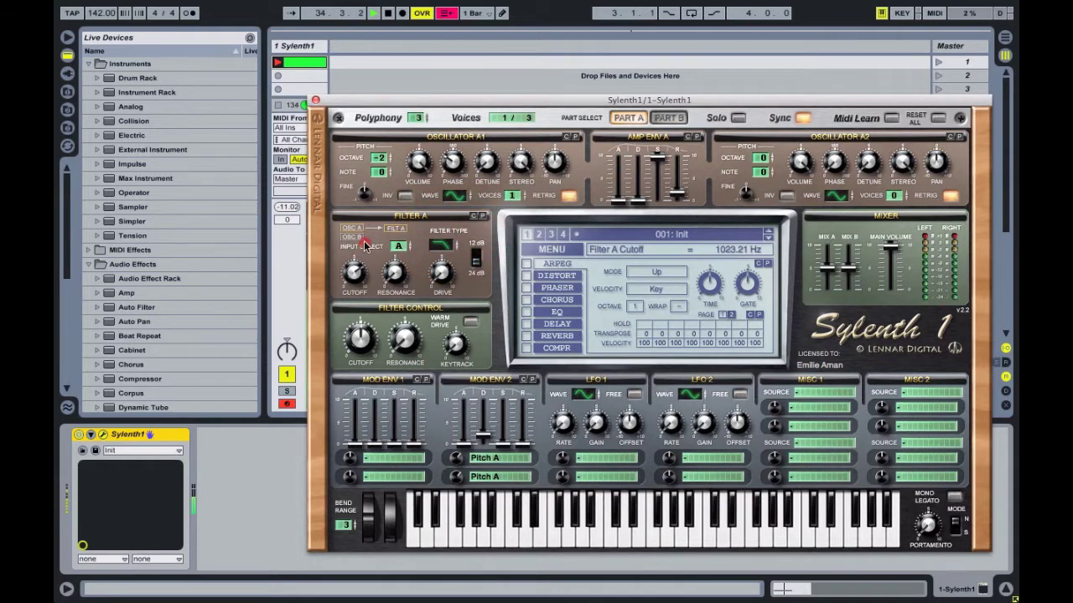
{"action": "left_click_drag", "start_coordinate": [370, 236], "coordinate": [376, 225]}
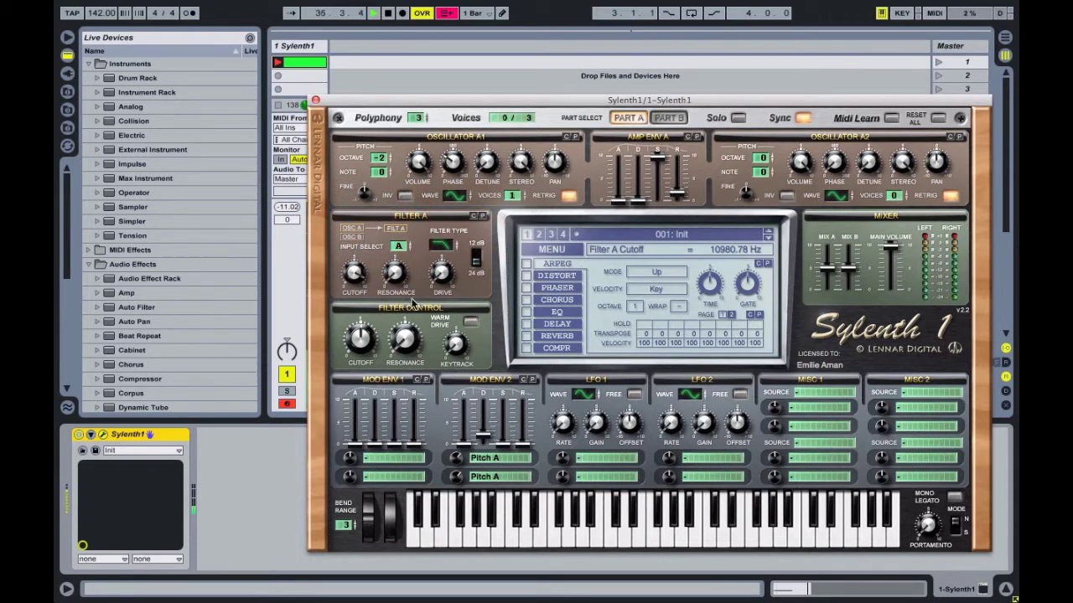
Fine-tune Mod Env 2's decay to 1.84 and both of its Pitch A amounts, with the first amount at 2.86
{"action": "left_click_drag", "start_coordinate": [483, 436], "coordinate": [484, 442]}
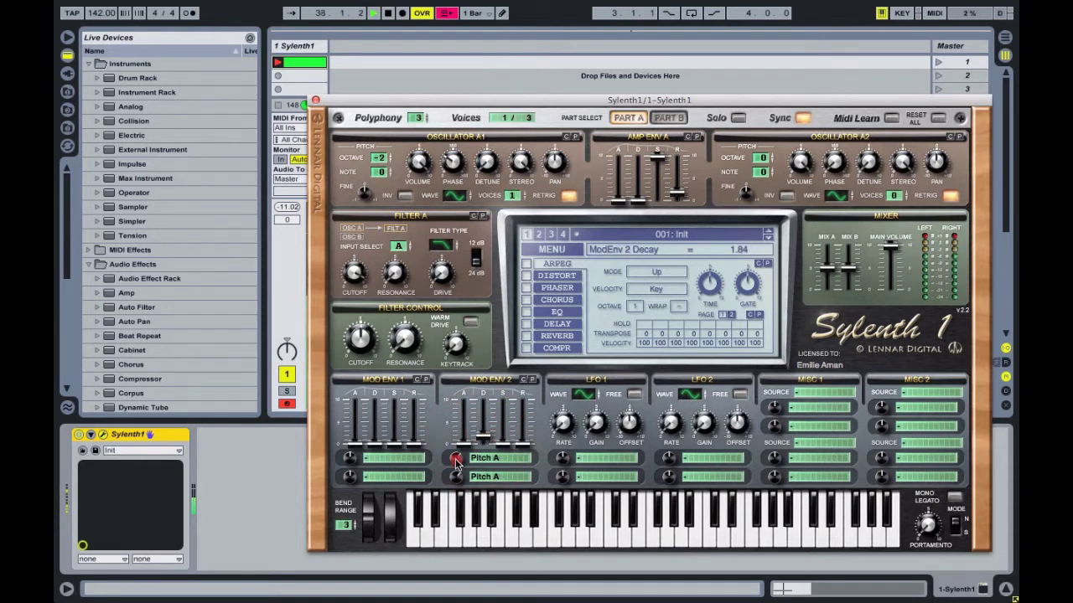
{"action": "left_click", "coordinate": [455, 458]}
{"action": "left_click", "coordinate": [456, 477]}
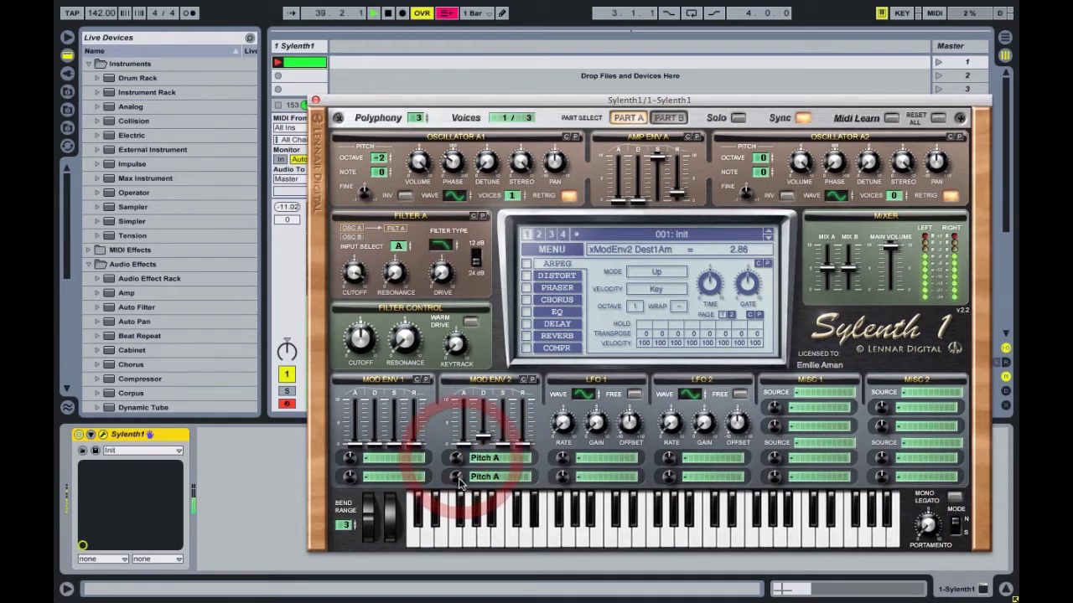
{"action": "left_click_drag", "start_coordinate": [459, 480], "coordinate": [464, 486]}
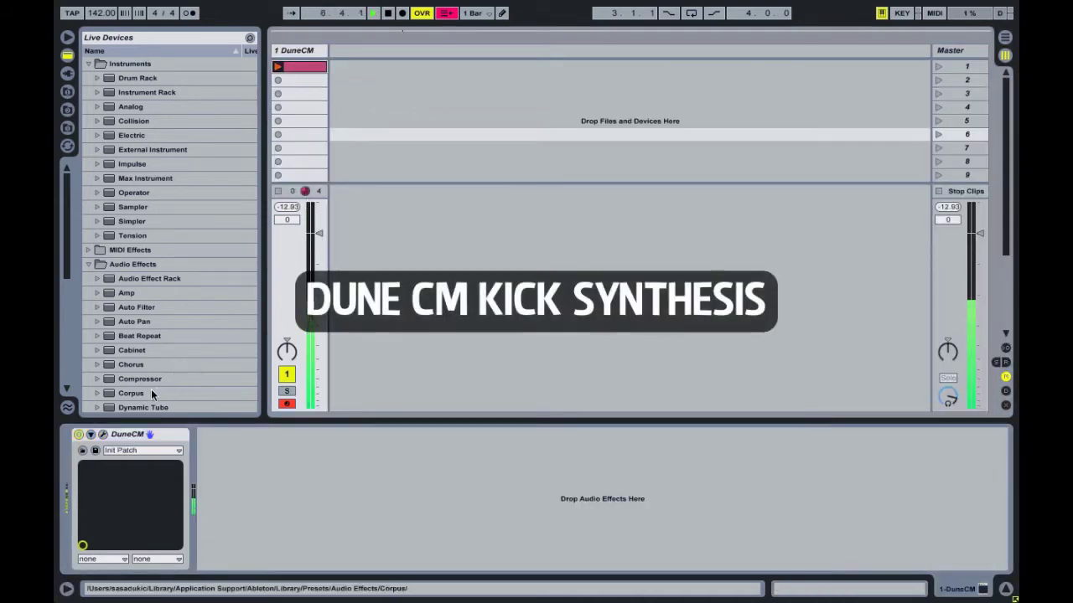
Open the DuneCM synth editor and lower oscillator 1's semitone tuning to -36
{"action": "left_click", "coordinate": [103, 434]}
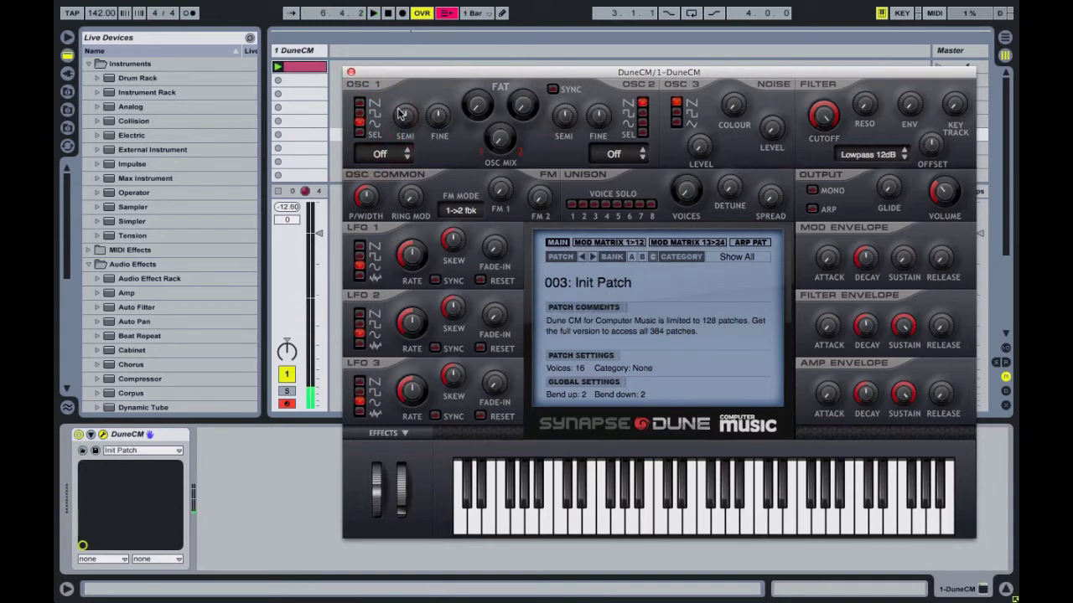
{"action": "left_click_drag", "start_coordinate": [405, 116], "coordinate": [400, 265]}
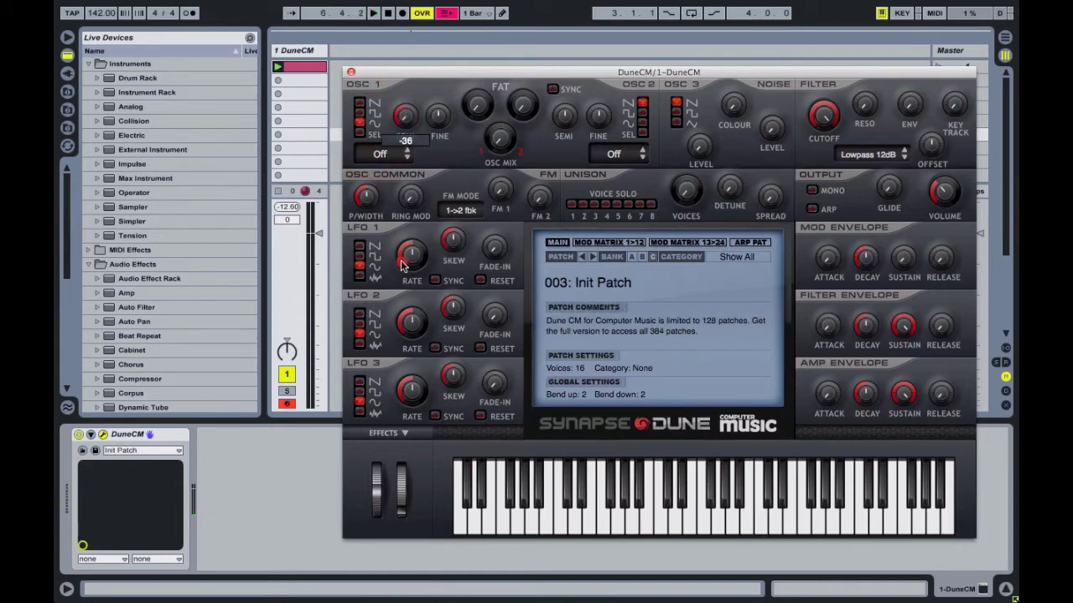
In mod matrix slot 2, route Mod Env to Pitch Semi with an amount of +62
{"action": "left_click", "coordinate": [624, 243]}
{"action": "left_click", "coordinate": [596, 270]}
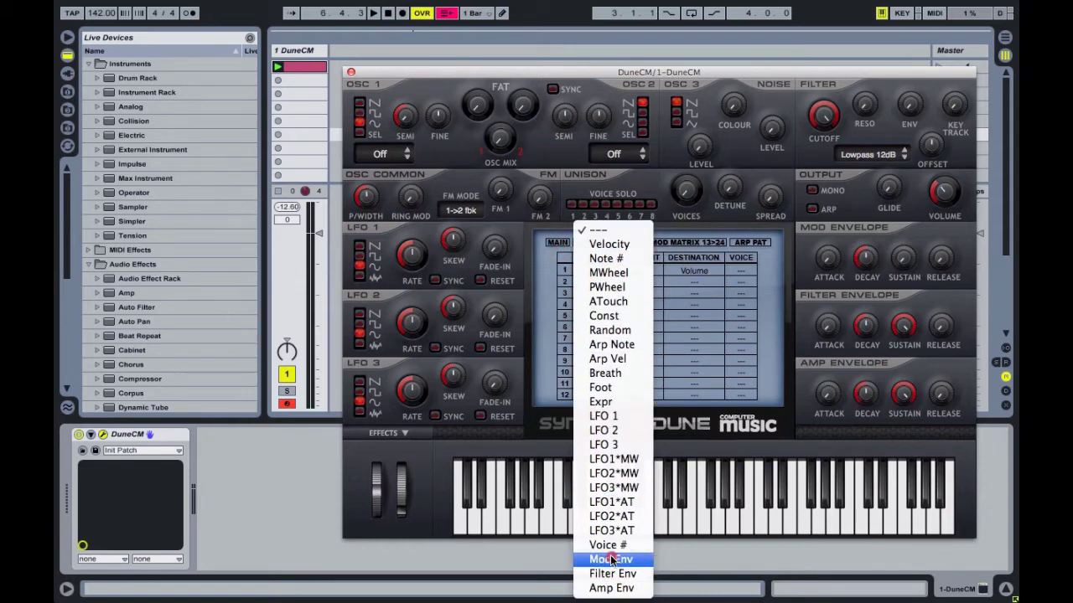
{"action": "left_click", "coordinate": [610, 559]}
{"action": "left_click", "coordinate": [685, 290]}
{"action": "mouse_move", "coordinate": [708, 399]}
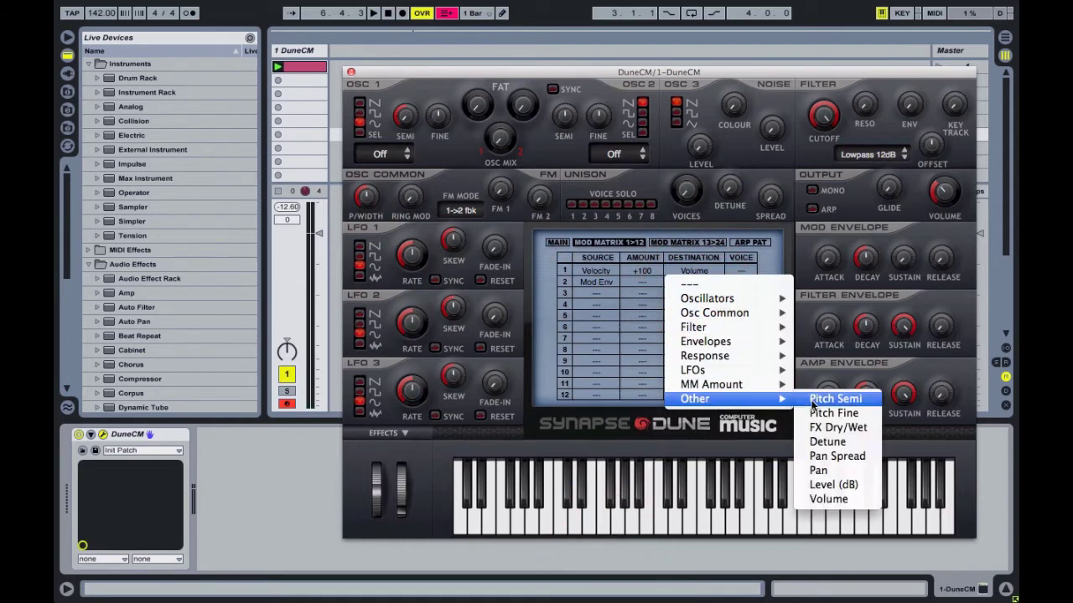
{"action": "left_click", "coordinate": [821, 402]}
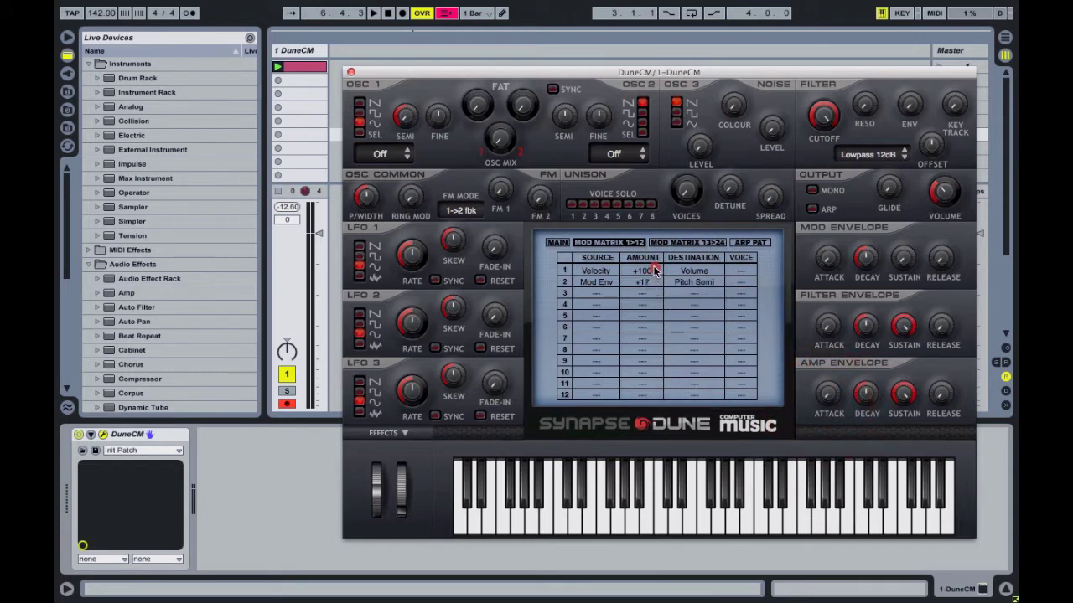
{"action": "left_click_drag", "start_coordinate": [655, 271], "coordinate": [828, 279]}
Lengthen the amp envelope's release slightly and shorten the mod envelope's decay
{"action": "mouse_move", "coordinate": [943, 395]}
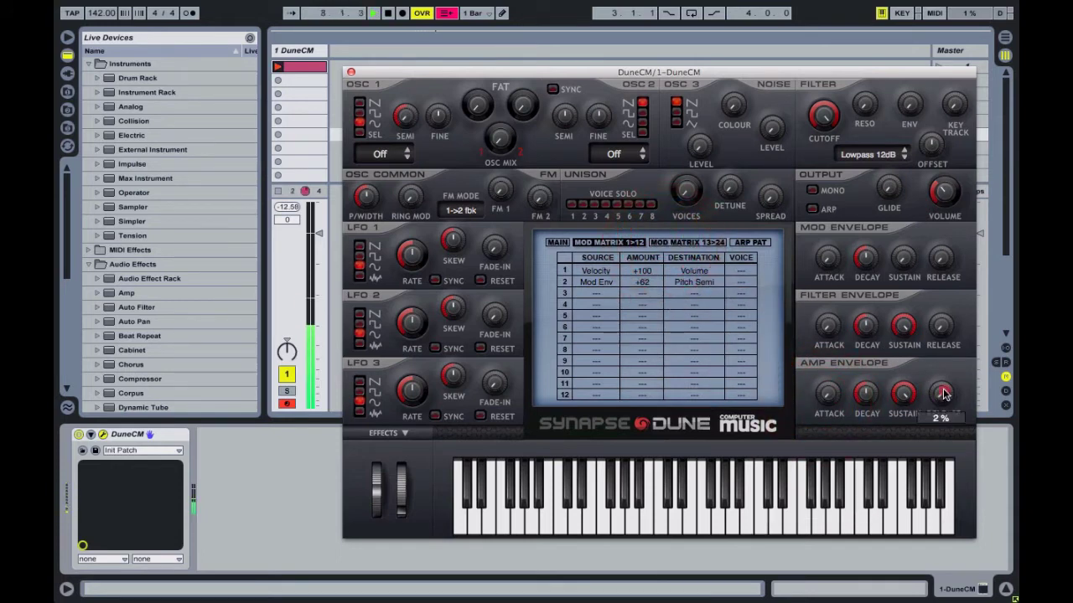
{"action": "left_click_drag", "start_coordinate": [956, 369], "coordinate": [945, 359]}
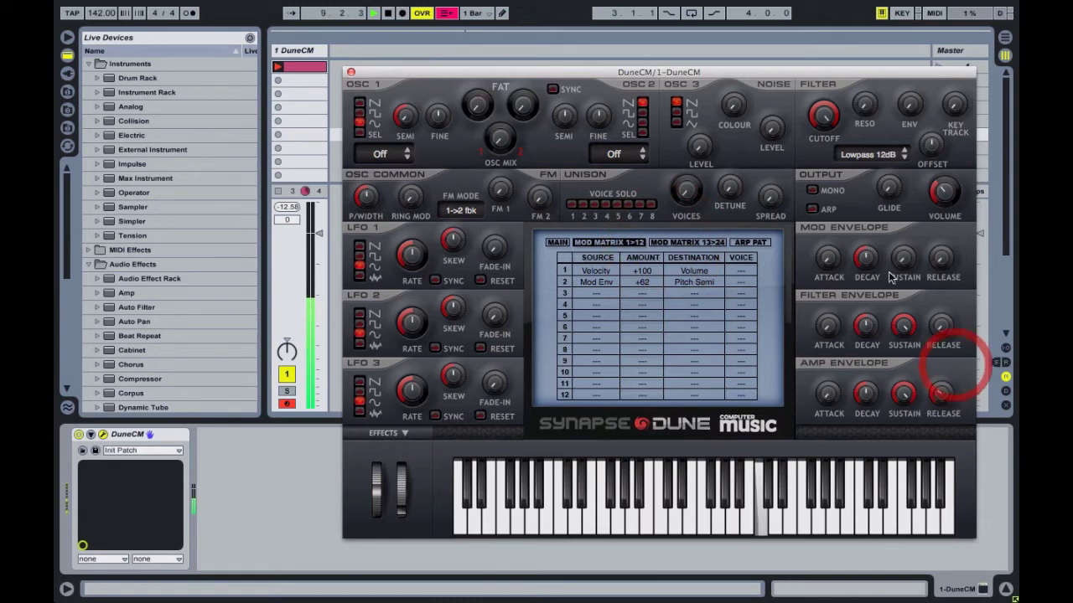
{"action": "left_click", "coordinate": [865, 259]}
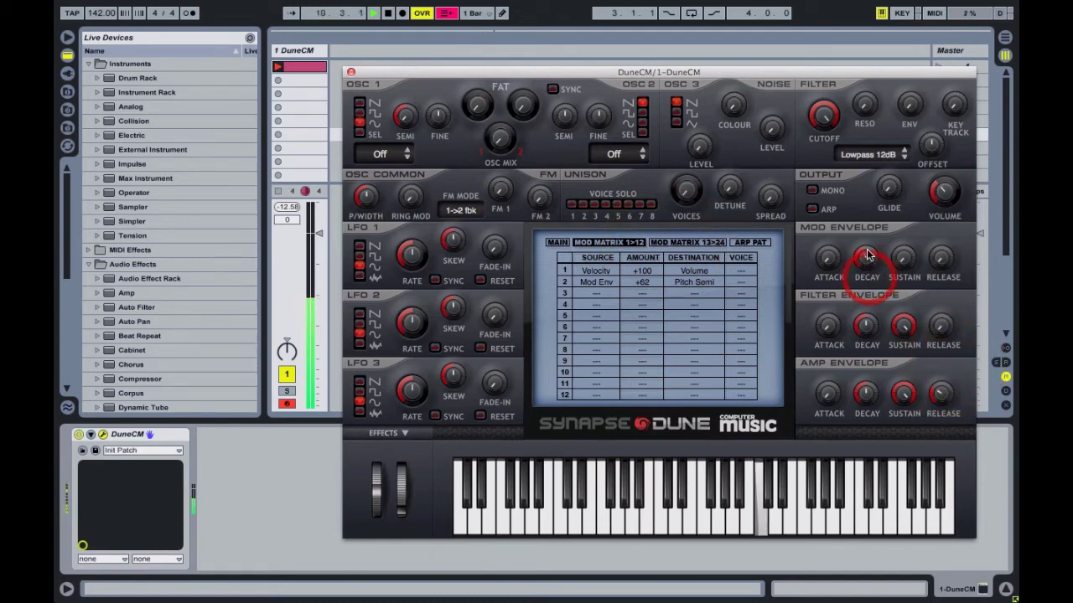
{"action": "left_click", "coordinate": [866, 261]}
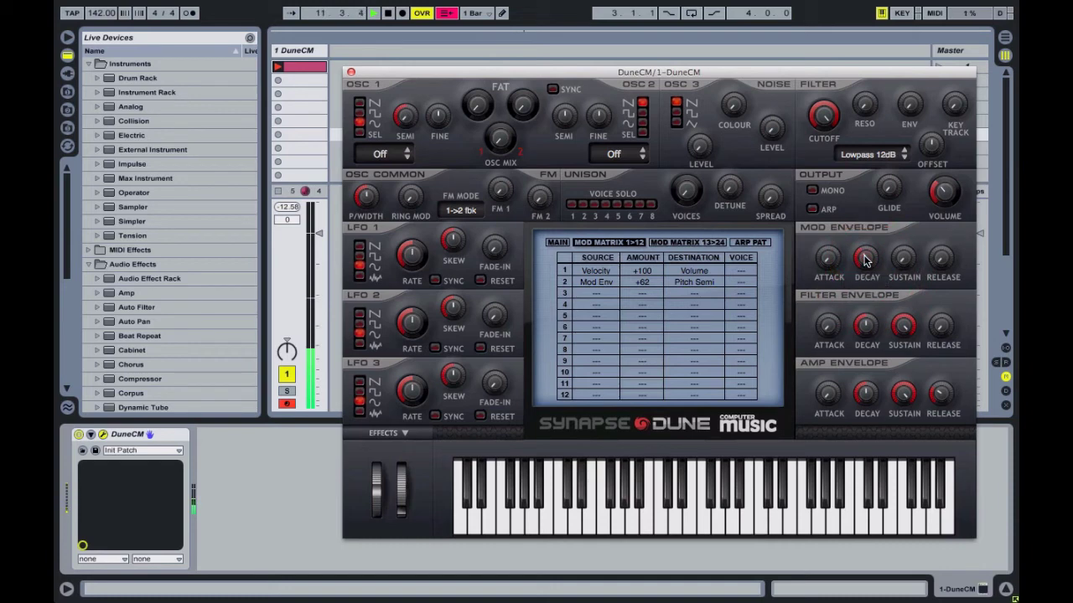
Raise the Mod Env to Pitch Semi amount to +83 and change the filter type to LP Ladder 24dB
{"action": "left_click_drag", "start_coordinate": [646, 284], "coordinate": [646, 287]}
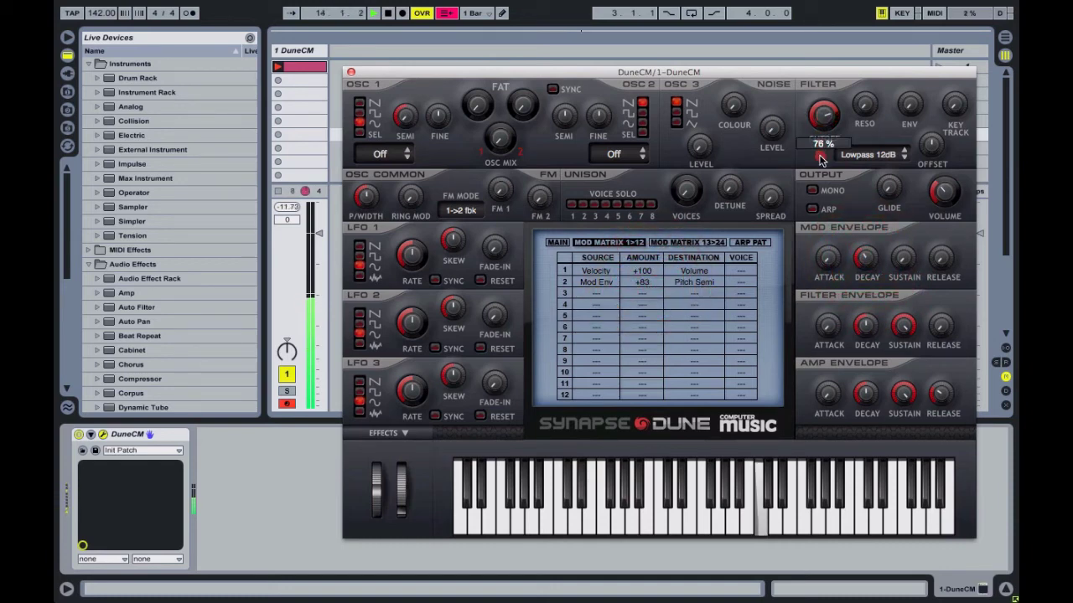
{"action": "left_click", "coordinate": [868, 154]}
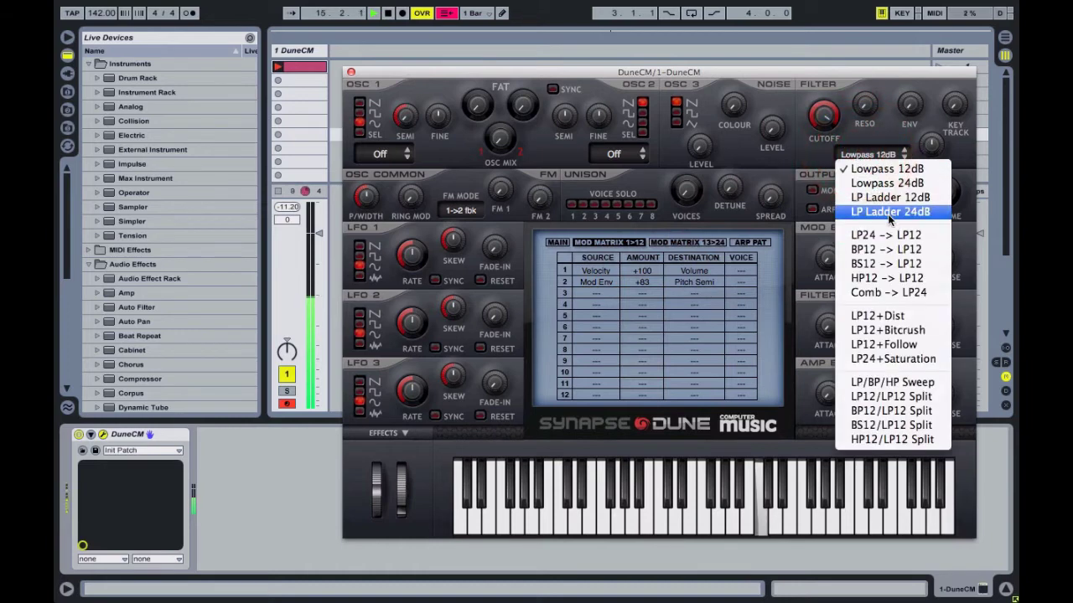
{"action": "left_click", "coordinate": [882, 212]}
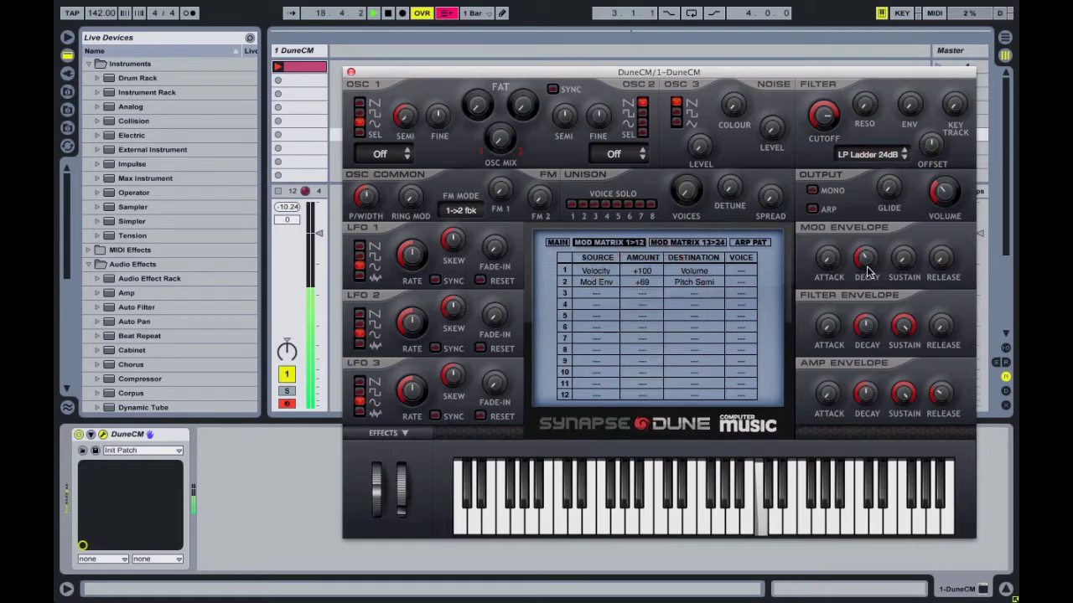
Fine-tune the mod envelope's decay to about 42 %
{"action": "left_click_drag", "start_coordinate": [866, 273], "coordinate": [865, 274]}
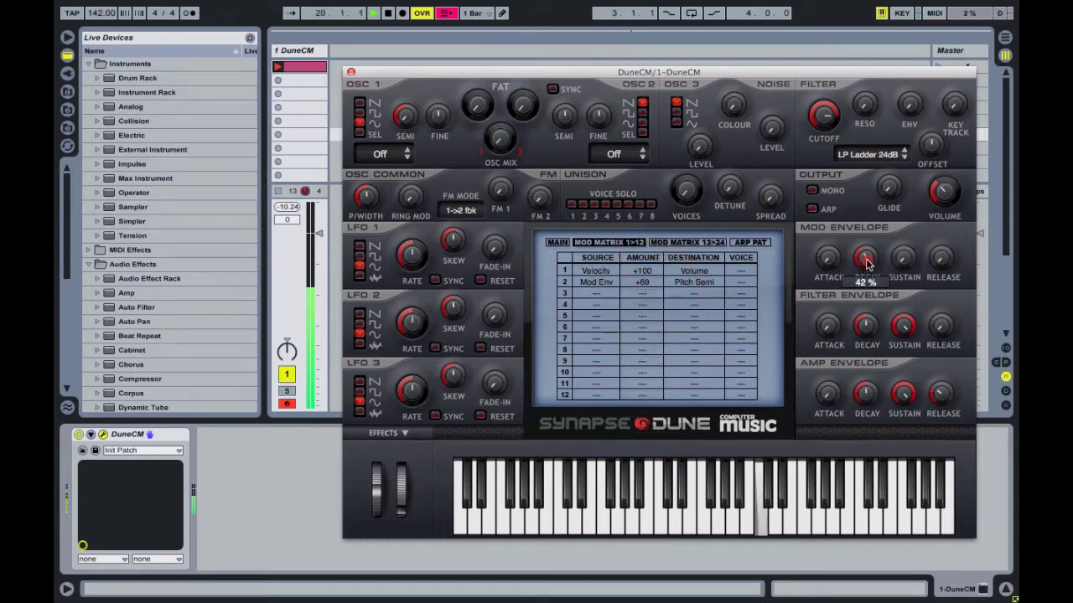
{"action": "mouse_move", "coordinate": [867, 256]}
{"action": "left_mouse_down"}
{"action": "mouse_move", "coordinate": [865, 274]}
{"action": "mouse_move", "coordinate": [867, 261]}
{"action": "left_mouse_up"}
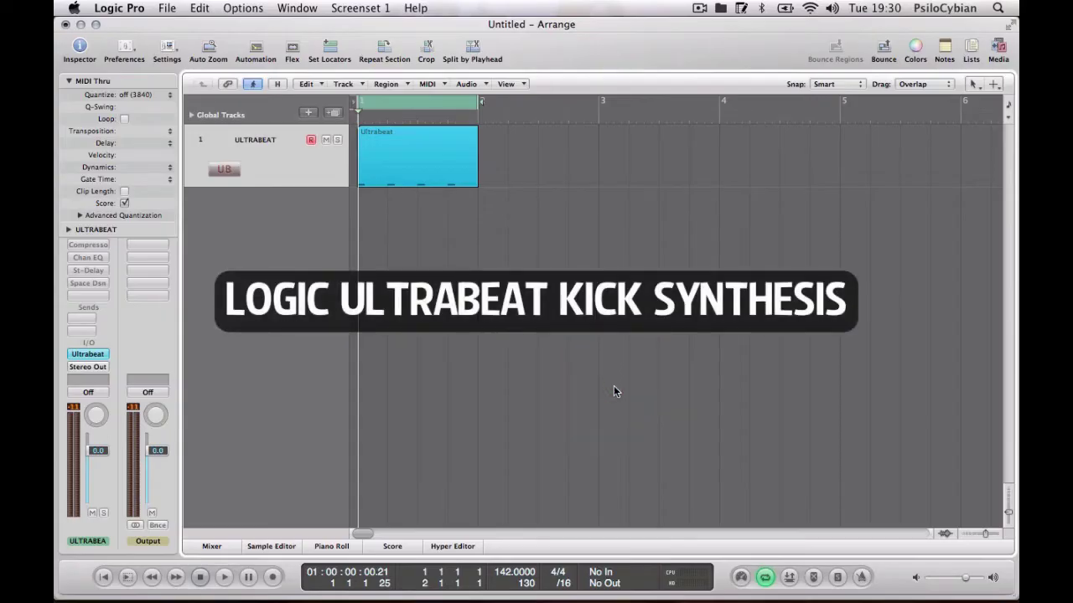
In Logic Pro, play the loop, open the track's Ultrabeat editor and initialise the Kick 1 voice with the Kick template
{"action": "key", "text": "space"}
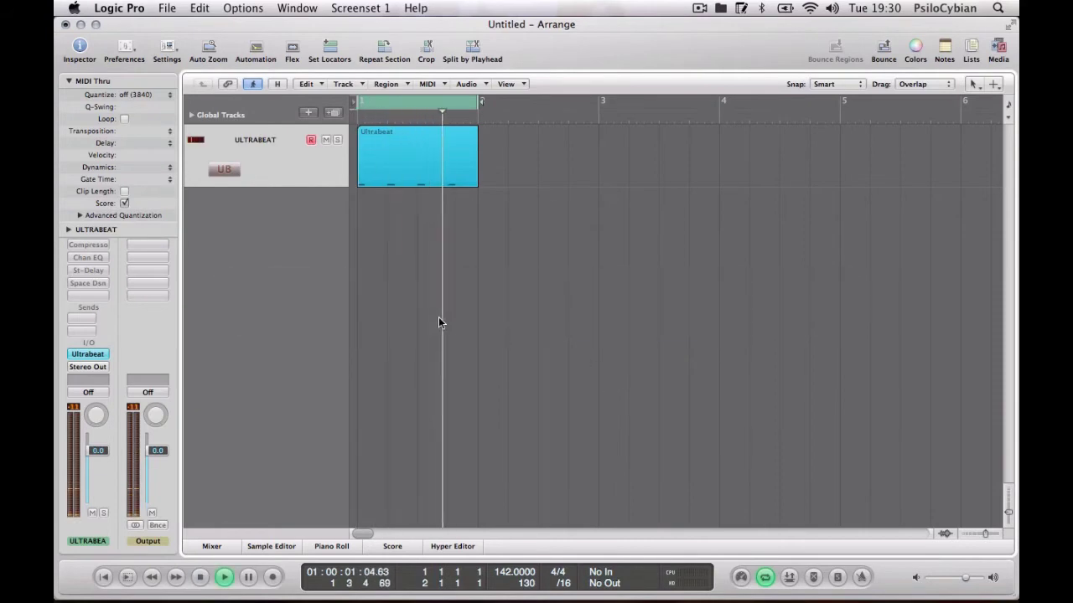
{"action": "left_click", "coordinate": [82, 356]}
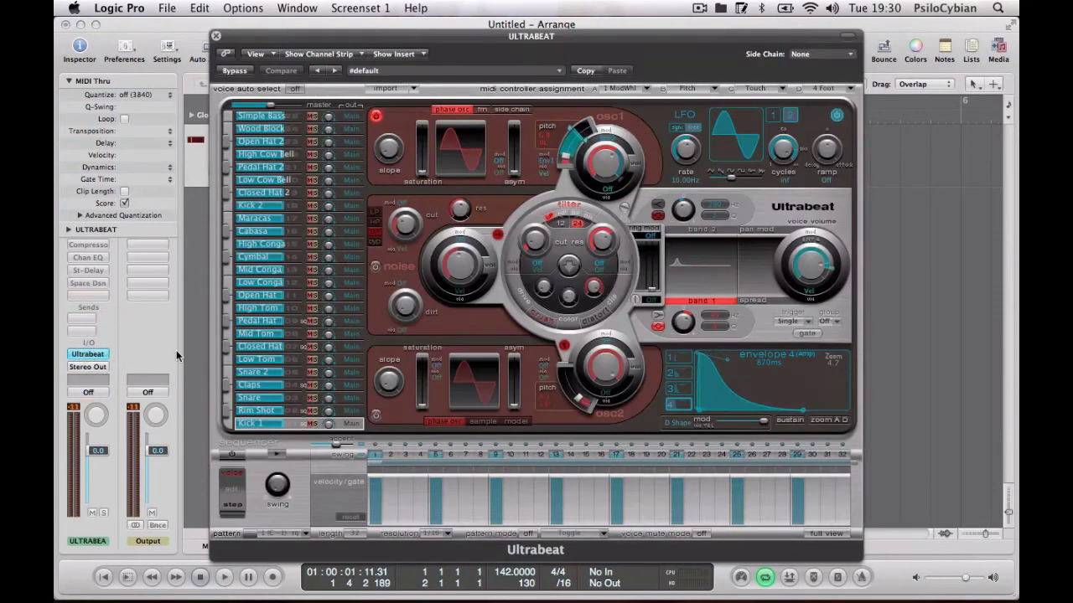
{"action": "right_click", "coordinate": [250, 426]}
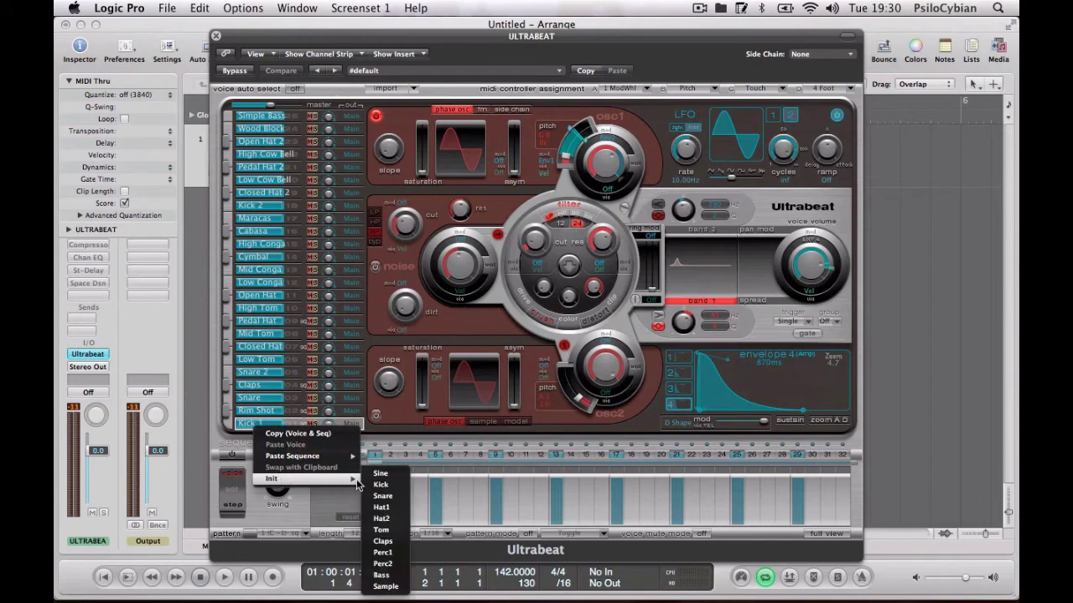
{"action": "left_click", "coordinate": [370, 482]}
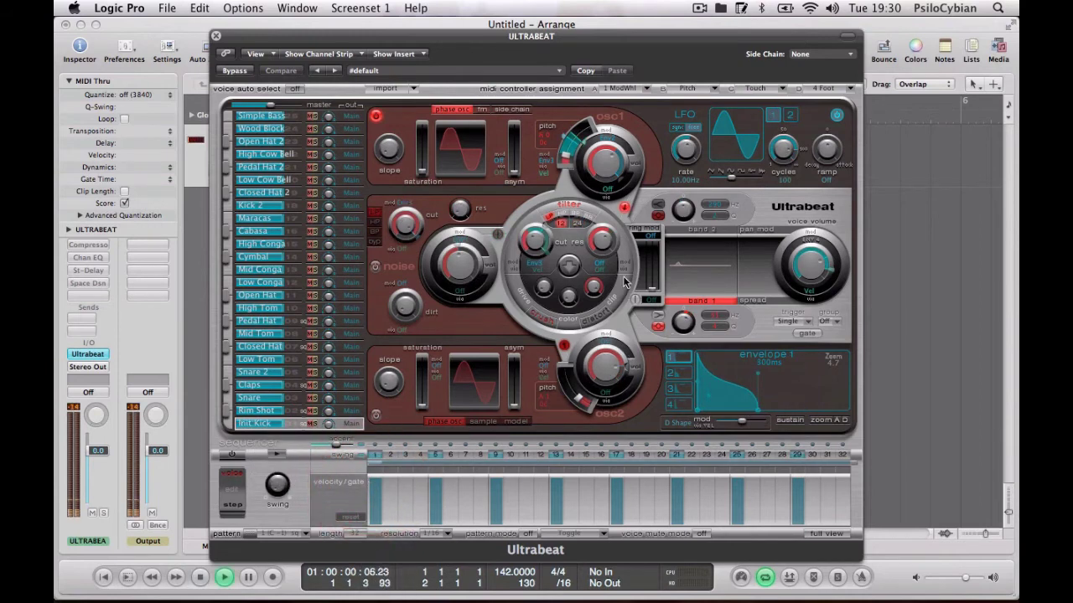
Raise oscillator 1's Env3 pitch modulation to about E 7 (+83) and set the Ultrabeat channel's volume to +6.0 dB
{"action": "mouse_move", "coordinate": [566, 159]}
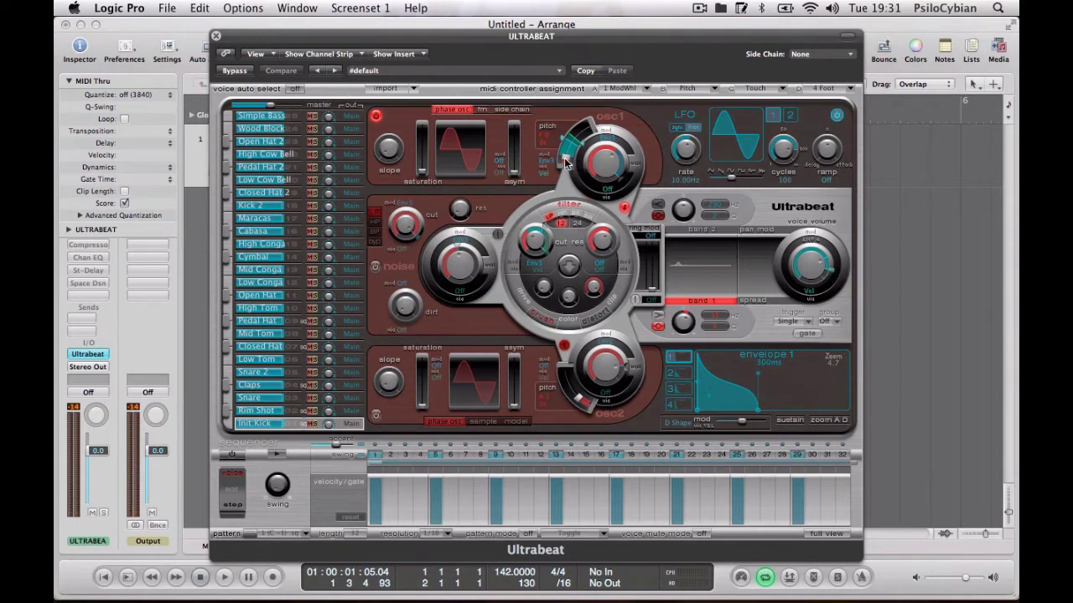
{"action": "left_click_drag", "start_coordinate": [575, 143], "coordinate": [590, 126]}
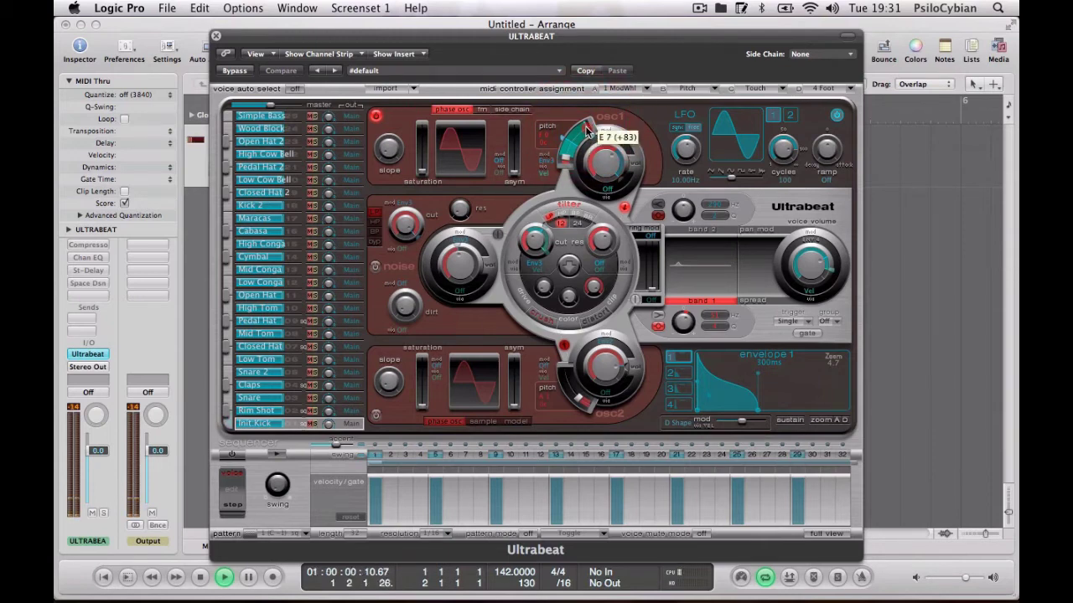
{"action": "left_click_drag", "start_coordinate": [587, 128], "coordinate": [589, 129]}
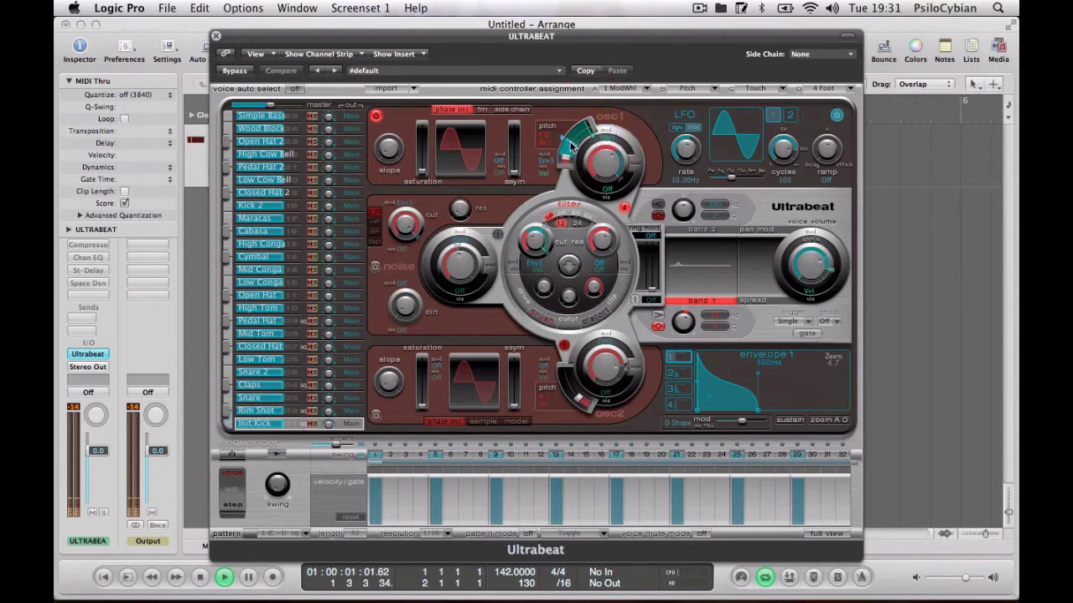
{"action": "mouse_move", "coordinate": [571, 145]}
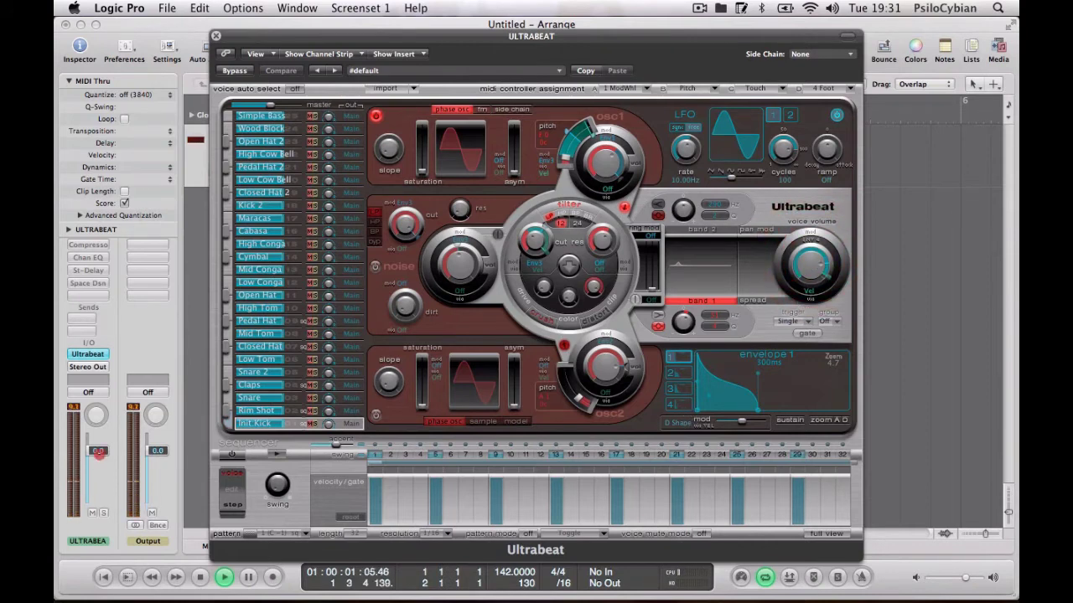
{"action": "left_click_drag", "start_coordinate": [98, 451], "coordinate": [96, 388]}
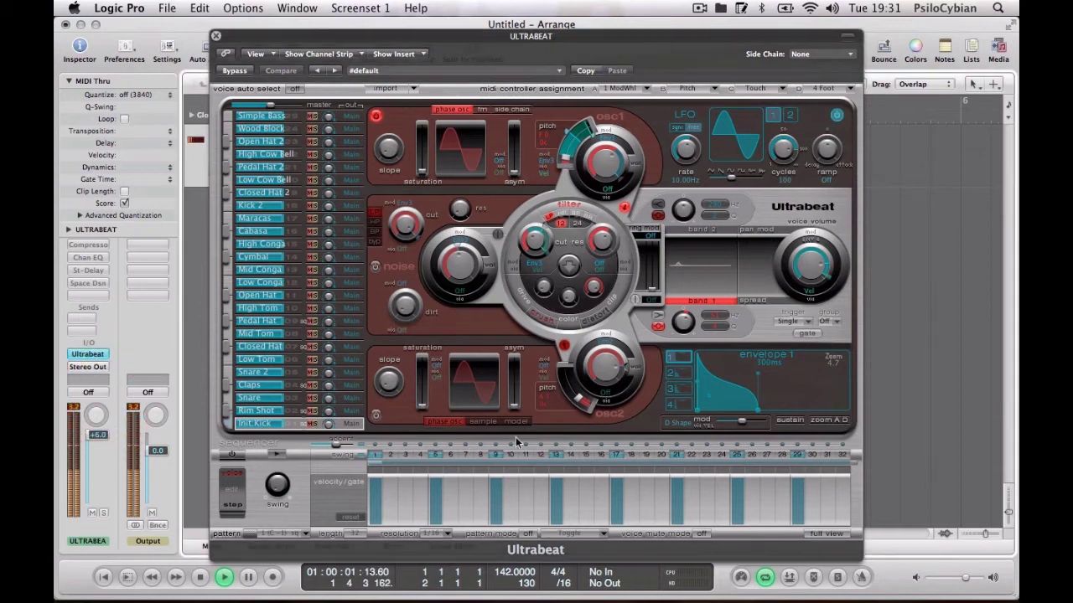
Shorten envelope 4 (Amp) to about 350 ms, zoom to fit it, and bend its decay curve into a fuller shape
{"action": "left_click", "coordinate": [672, 405]}
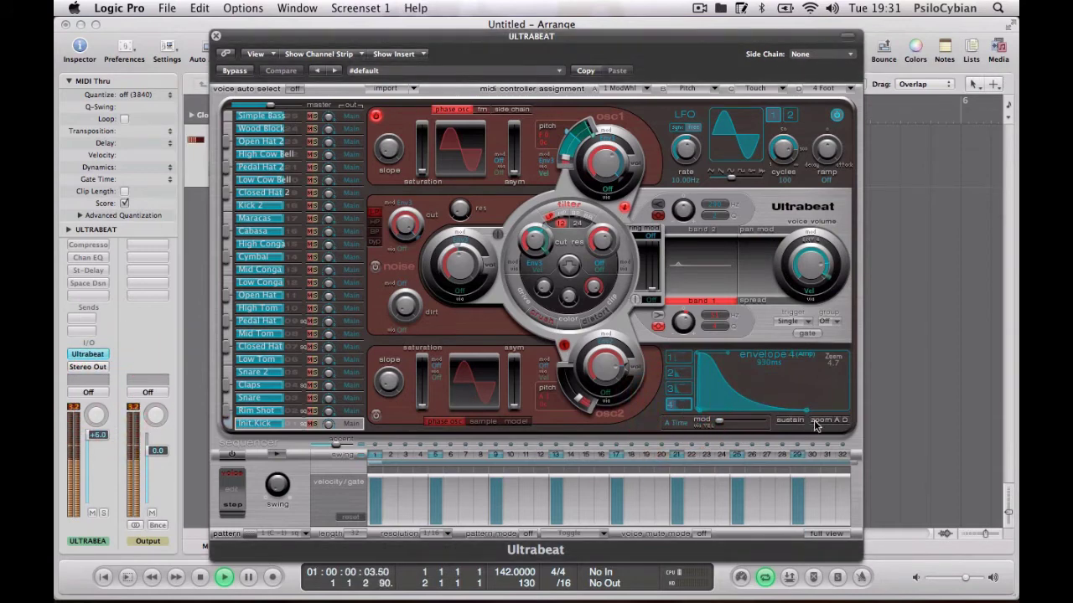
{"action": "left_click_drag", "start_coordinate": [817, 426], "coordinate": [790, 412]}
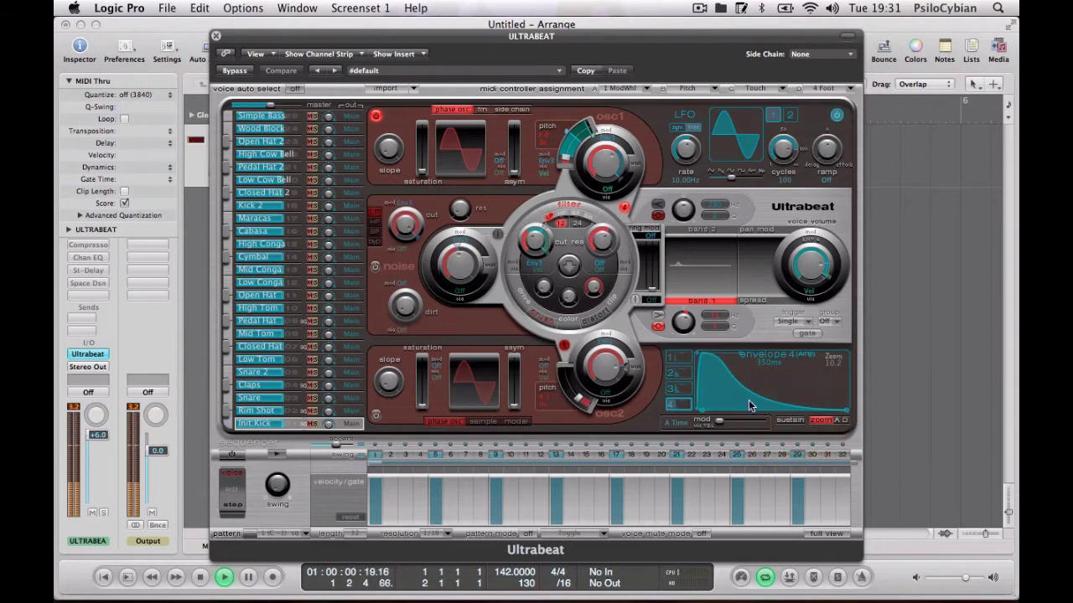
{"action": "left_click_drag", "start_coordinate": [705, 412], "coordinate": [701, 412]}
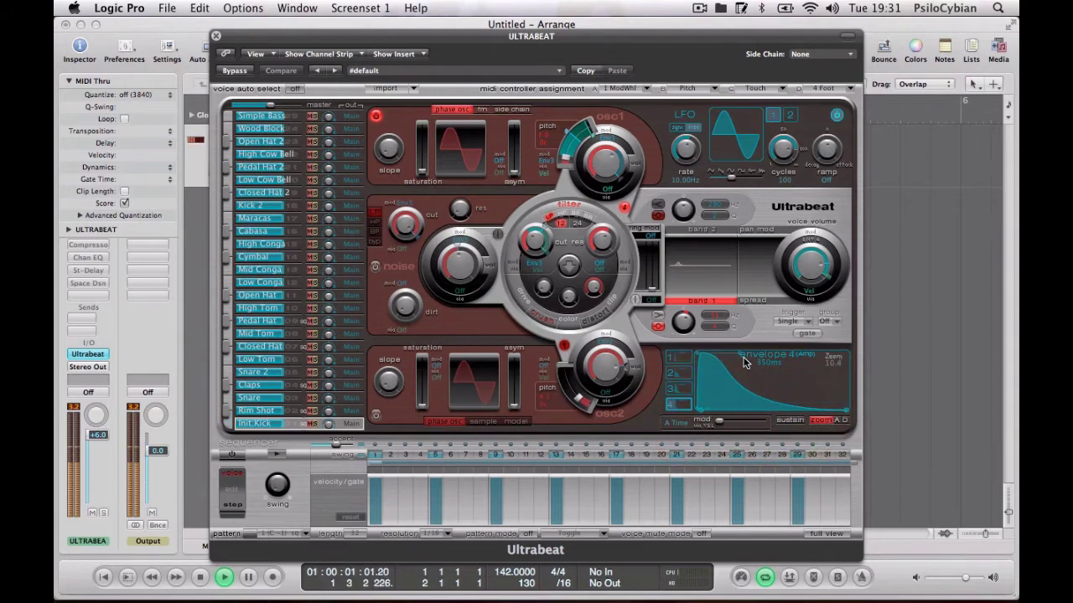
{"action": "left_click_drag", "start_coordinate": [740, 355], "coordinate": [812, 347]}
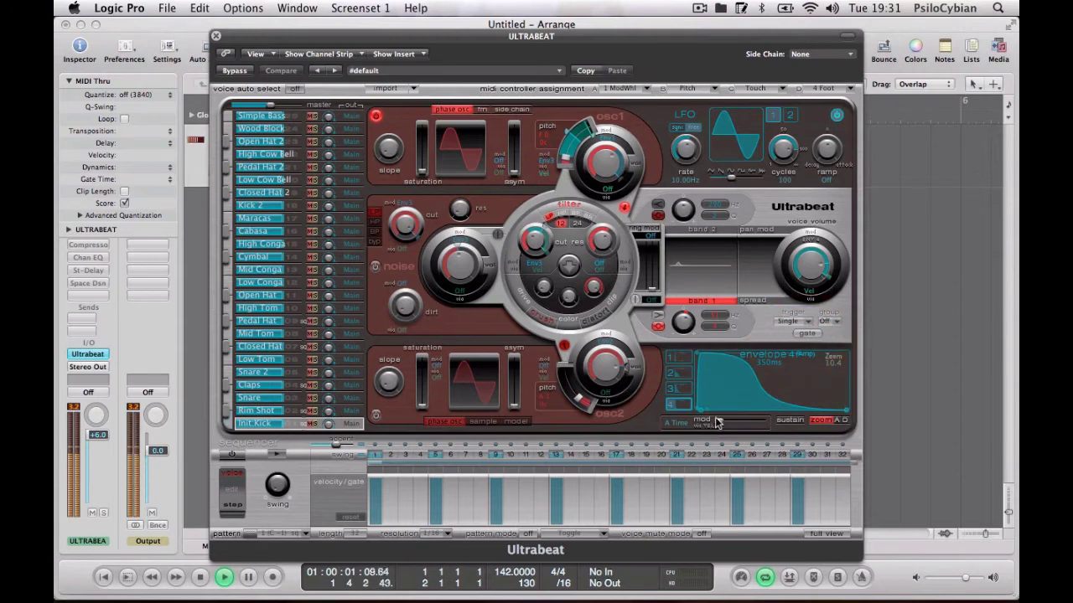
Reshape envelope 4 (Amp)'s decay curve, and lengthen envelope 3's decay to about 110 ms with a steep initial drop
{"action": "left_click_drag", "start_coordinate": [739, 386], "coordinate": [754, 352]}
{"action": "left_click_drag", "start_coordinate": [792, 383], "coordinate": [758, 394]}
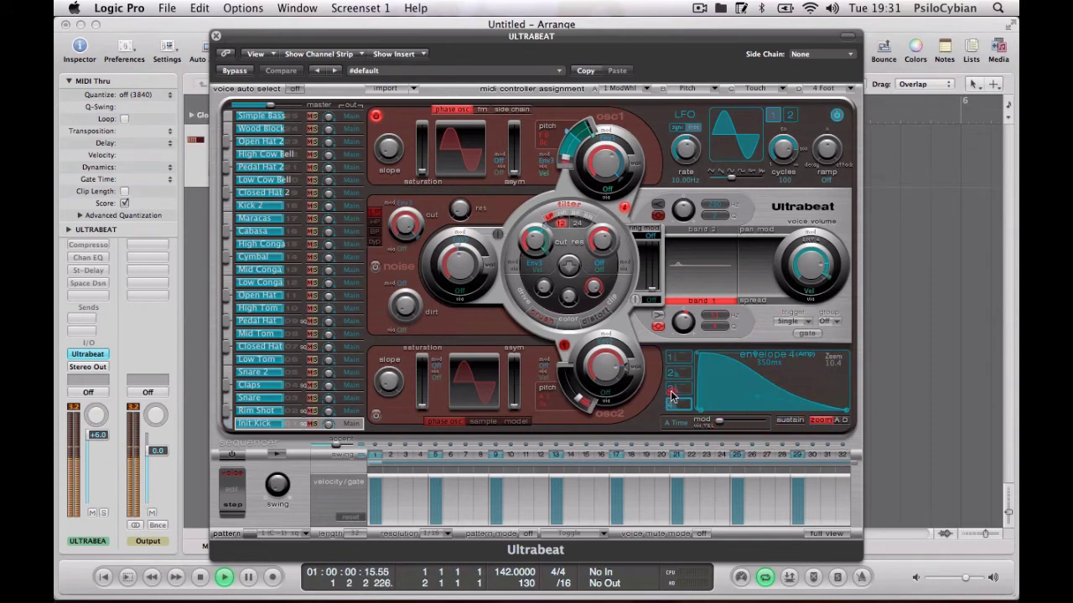
{"action": "left_click", "coordinate": [673, 389]}
{"action": "left_click", "coordinate": [792, 420]}
{"action": "left_click", "coordinate": [792, 421]}
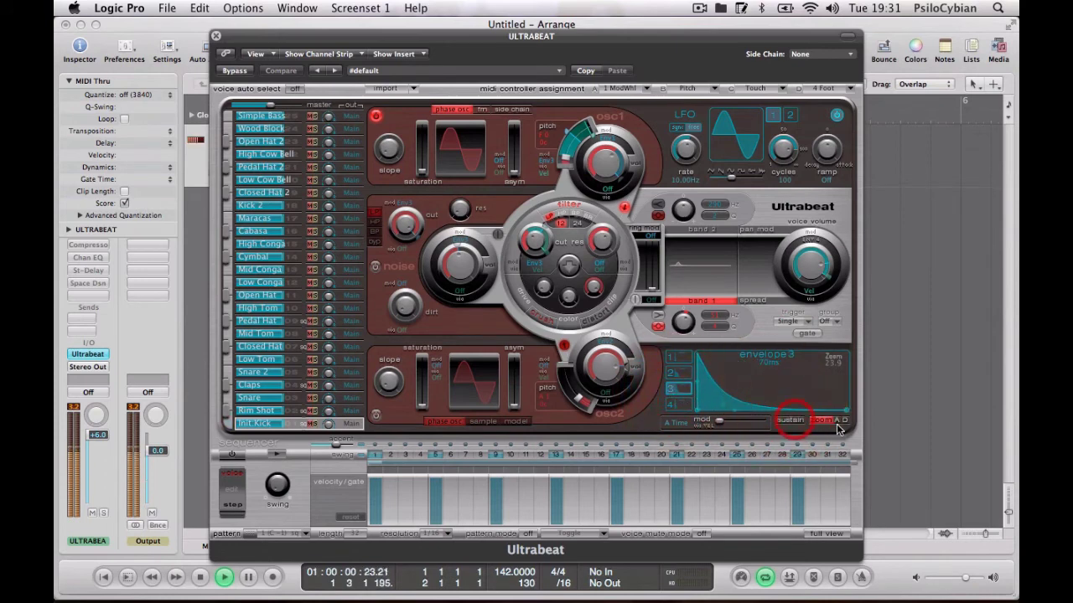
{"action": "left_click", "coordinate": [821, 421]}
{"action": "left_click", "coordinate": [821, 421]}
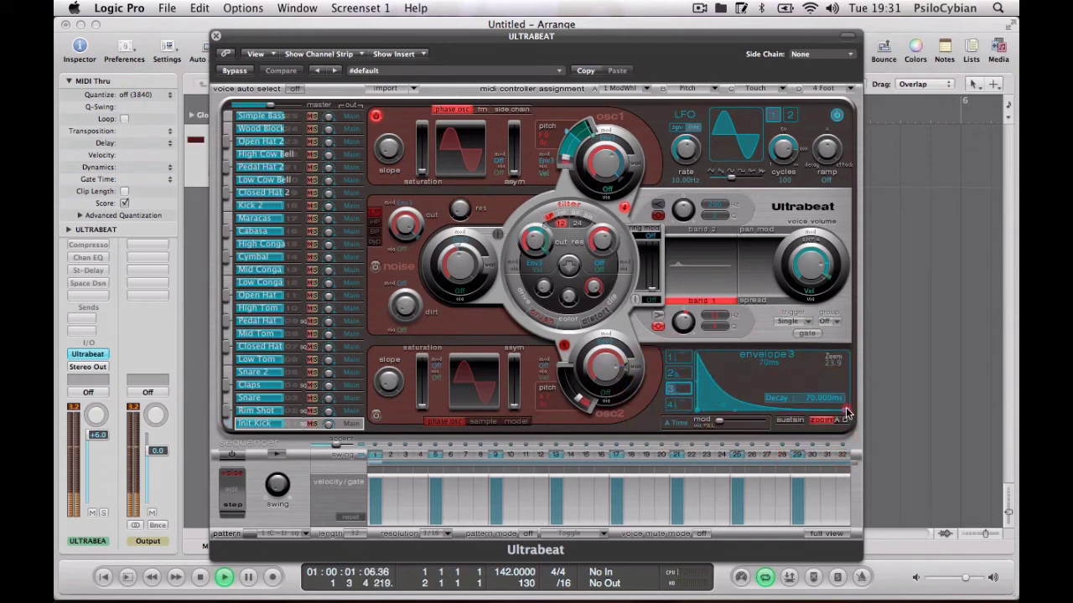
{"action": "left_click_drag", "start_coordinate": [846, 410], "coordinate": [700, 406]}
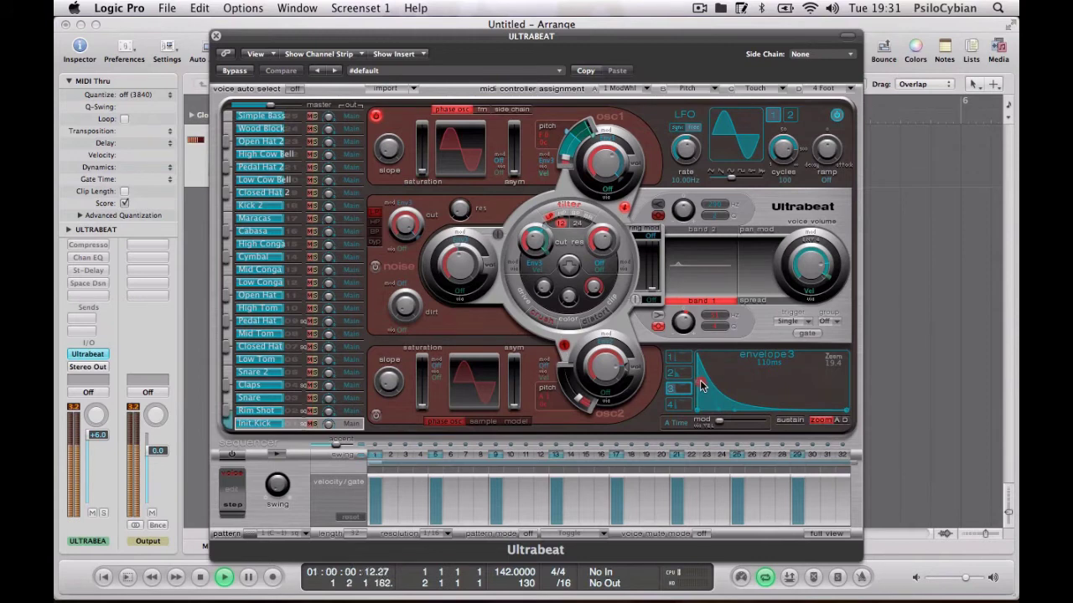
{"action": "left_click_drag", "start_coordinate": [703, 380], "coordinate": [742, 413]}
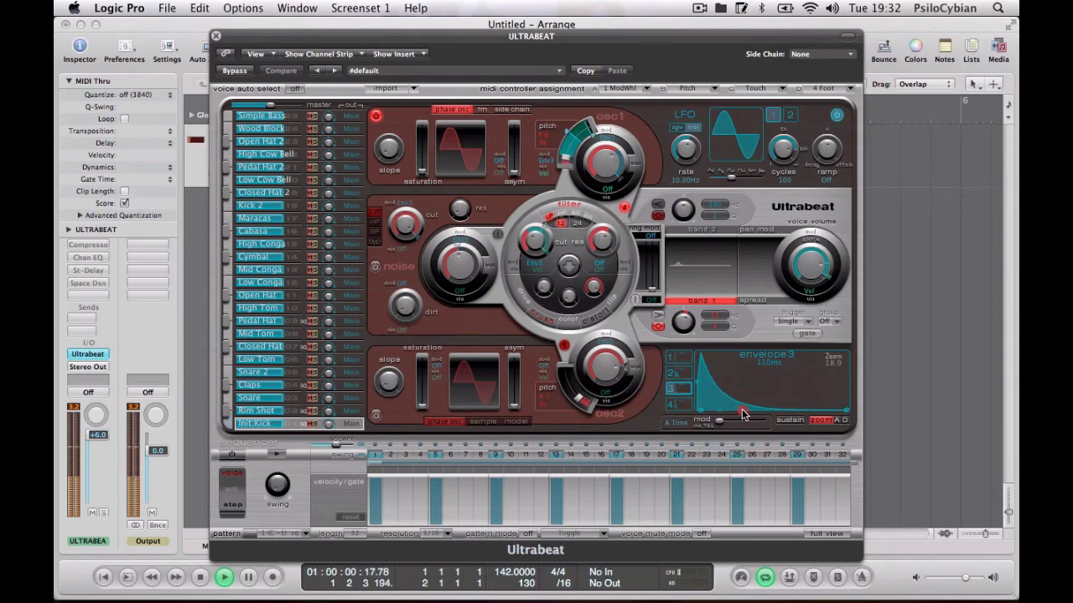
Shorten envelope 1 to about 170 ms and bulge its decay curve outward
{"action": "left_click", "coordinate": [676, 371]}
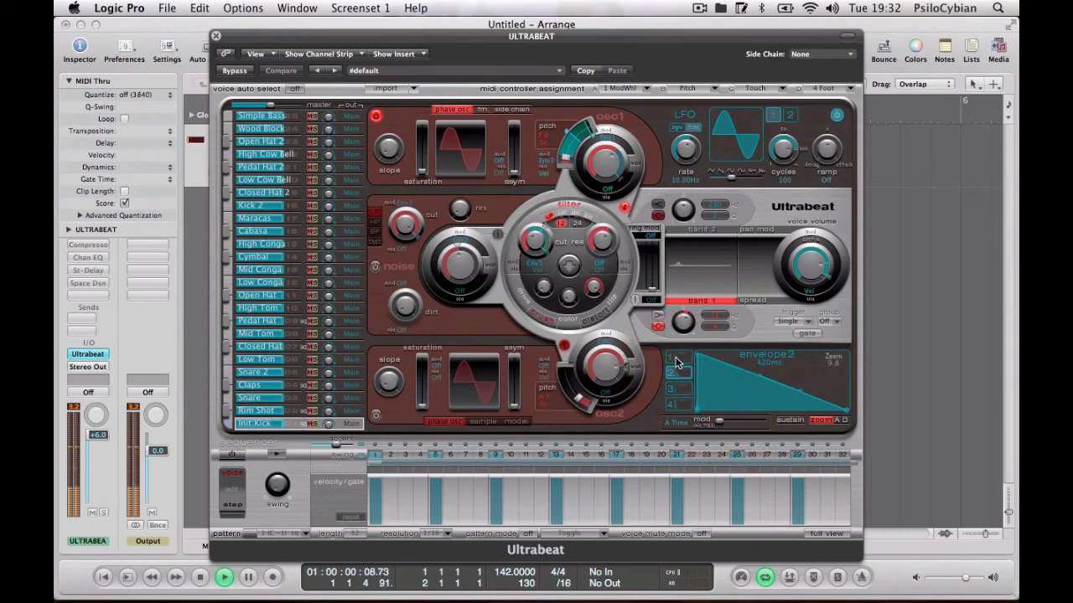
{"action": "left_click", "coordinate": [676, 360]}
{"action": "left_click_drag", "start_coordinate": [725, 394], "coordinate": [742, 415]}
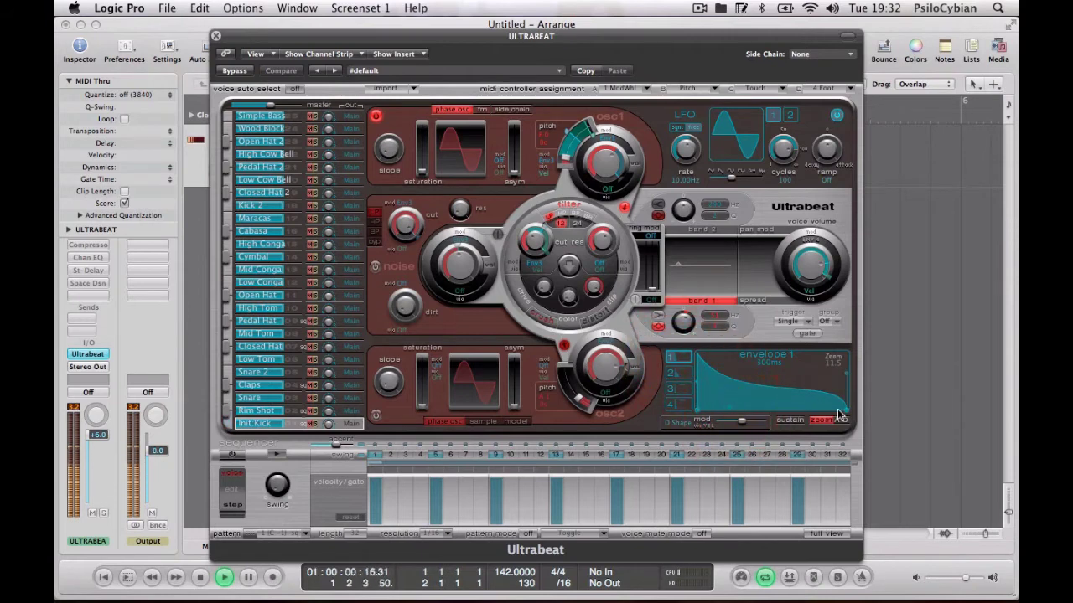
{"action": "left_click_drag", "start_coordinate": [844, 411], "coordinate": [861, 337]}
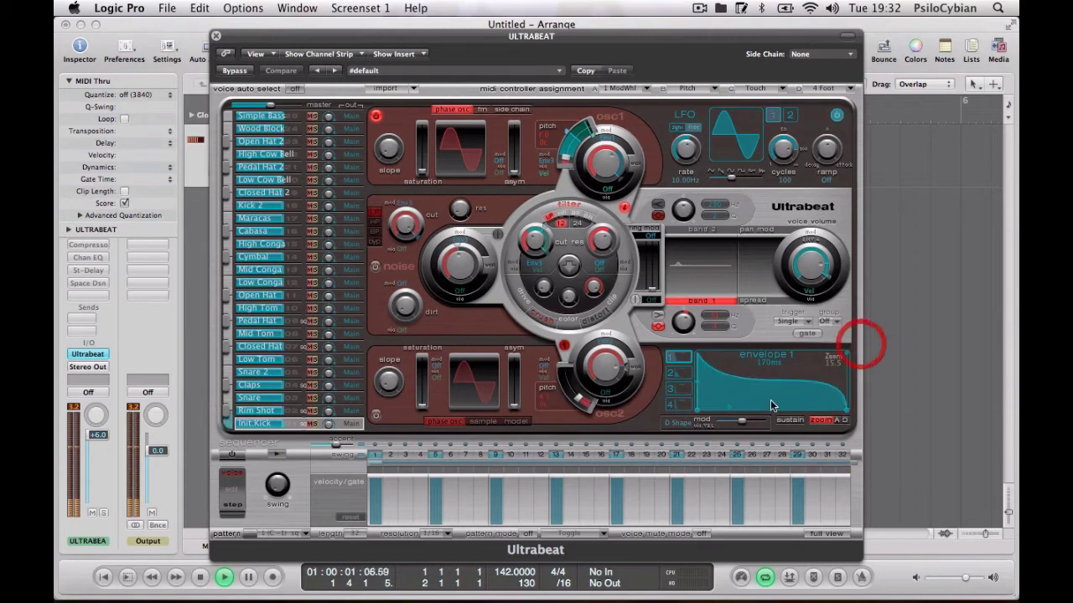
{"action": "left_click", "coordinate": [672, 405]}
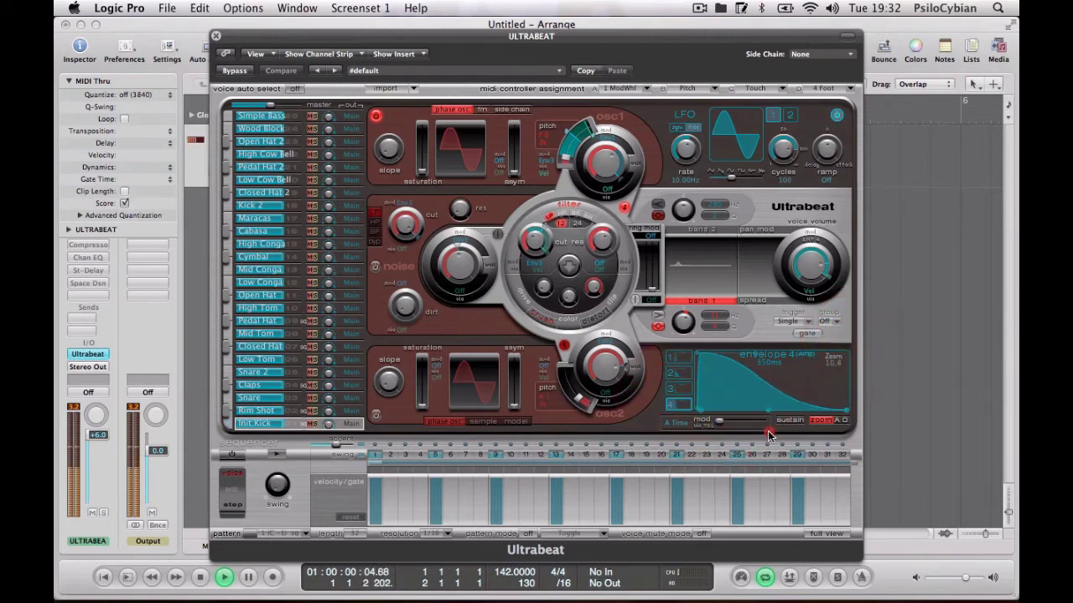
{"action": "left_click", "coordinate": [673, 388]}
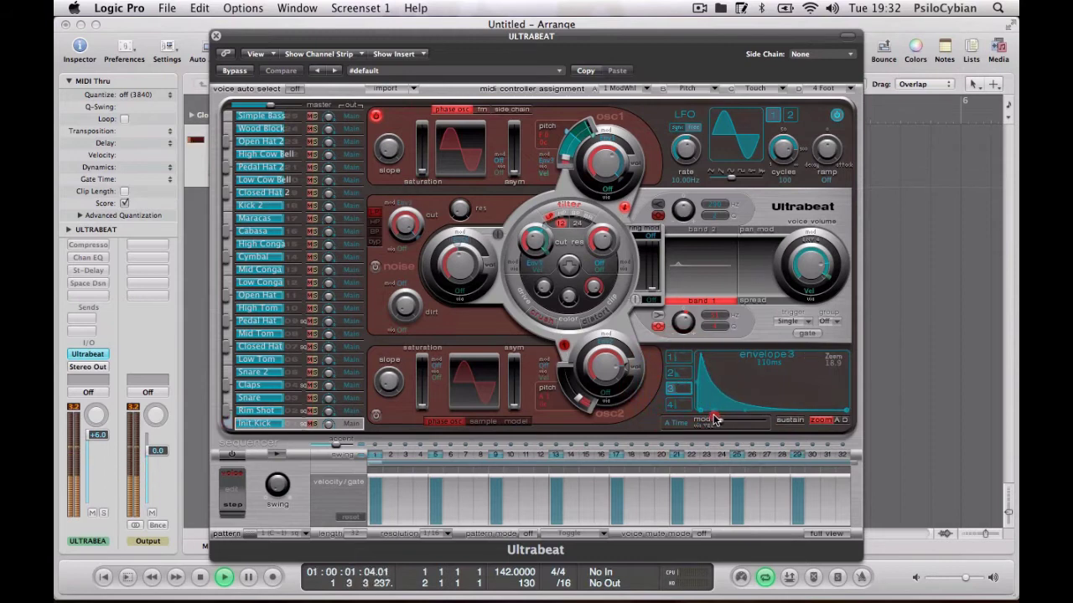
{"action": "mouse_move", "coordinate": [718, 421]}
{"action": "left_mouse_down"}
{"action": "mouse_move", "coordinate": [732, 422]}
{"action": "mouse_move", "coordinate": [718, 421]}
{"action": "mouse_move", "coordinate": [708, 392]}
{"action": "mouse_move", "coordinate": [725, 403]}
{"action": "mouse_move", "coordinate": [717, 410]}
{"action": "left_mouse_up"}
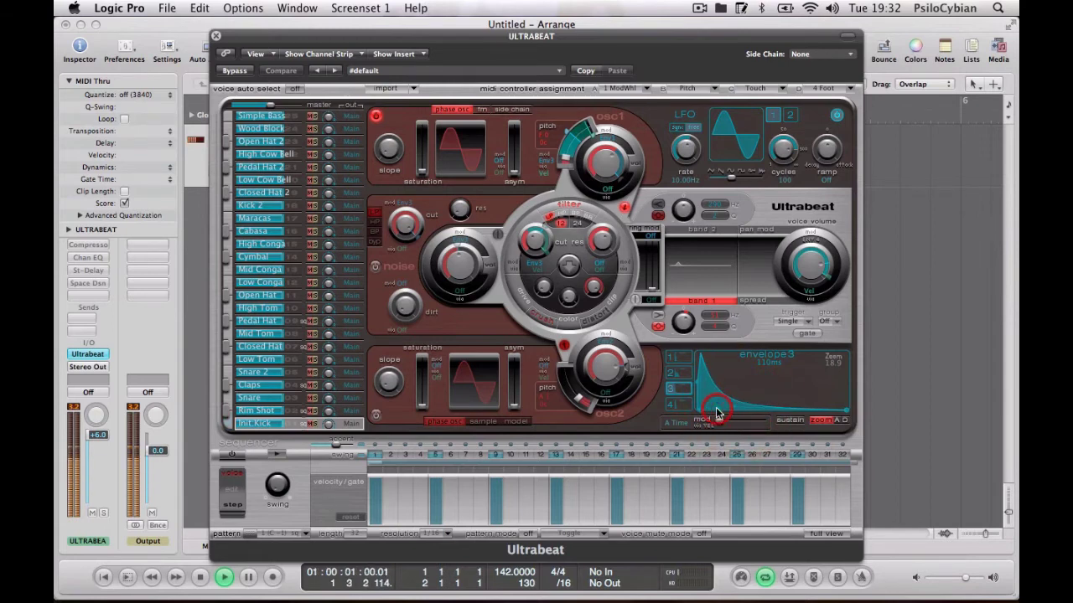
Try lower and higher base pitches for oscillator 1 and settle it at about 41.2 Hz
{"action": "mouse_move", "coordinate": [610, 168]}
{"action": "left_mouse_down"}
{"action": "mouse_move", "coordinate": [624, 149]}
{"action": "mouse_move", "coordinate": [630, 169]}
{"action": "left_mouse_up"}
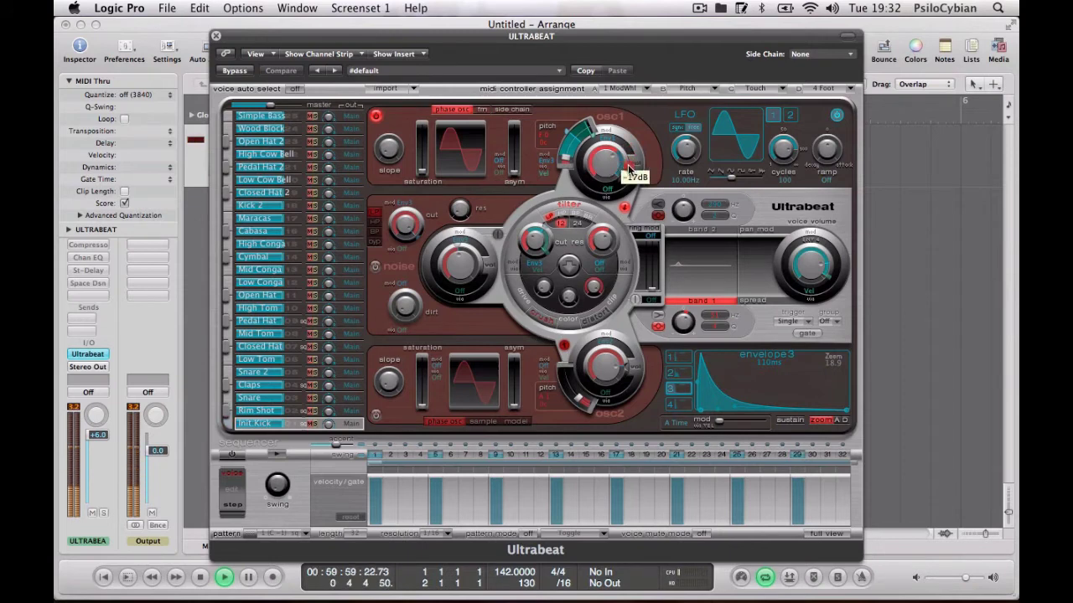
{"action": "left_click", "coordinate": [604, 162]}
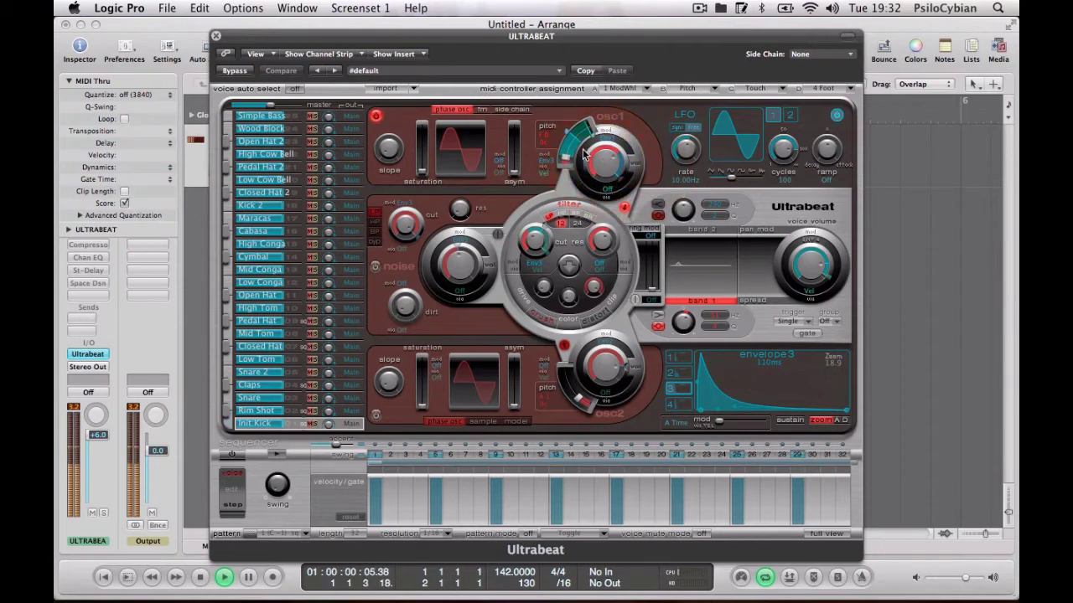
{"action": "left_click_drag", "start_coordinate": [575, 160], "coordinate": [569, 161]}
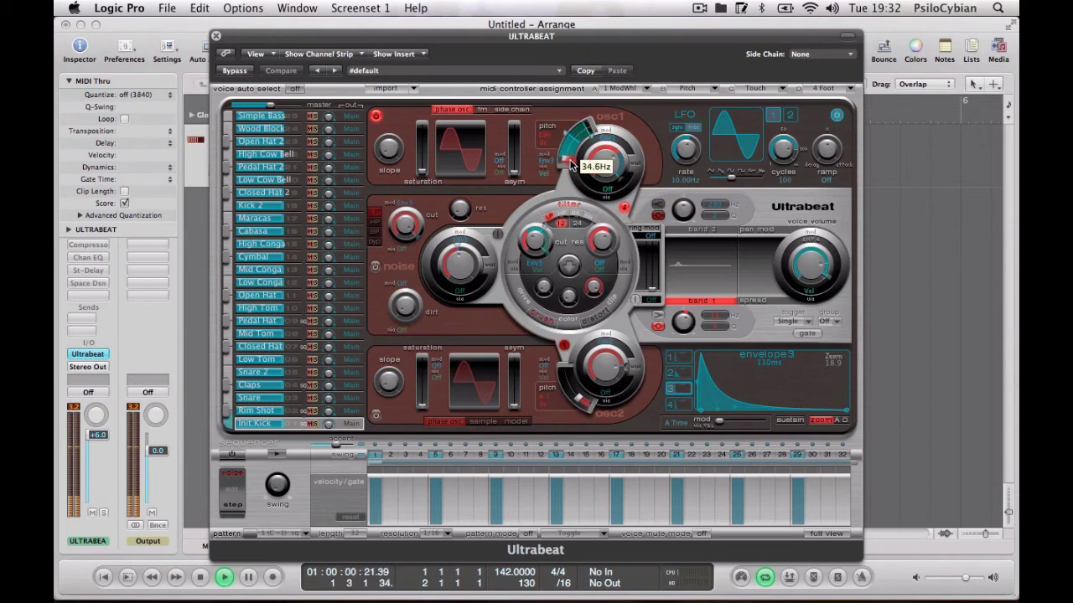
{"action": "left_click_drag", "start_coordinate": [570, 158], "coordinate": [570, 158]}
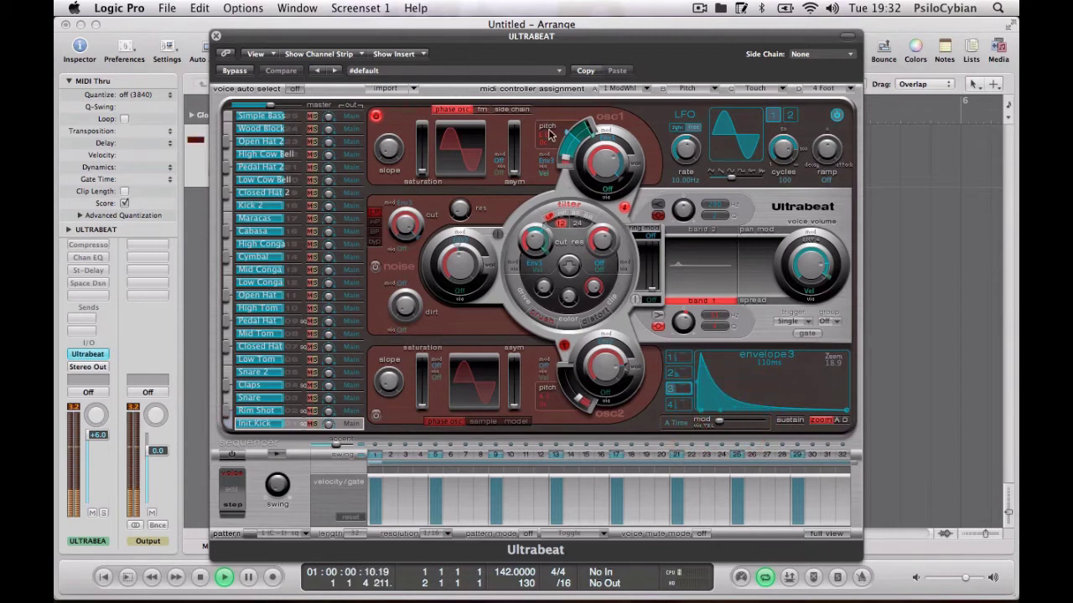
{"action": "left_click_drag", "start_coordinate": [570, 161], "coordinate": [567, 158]}
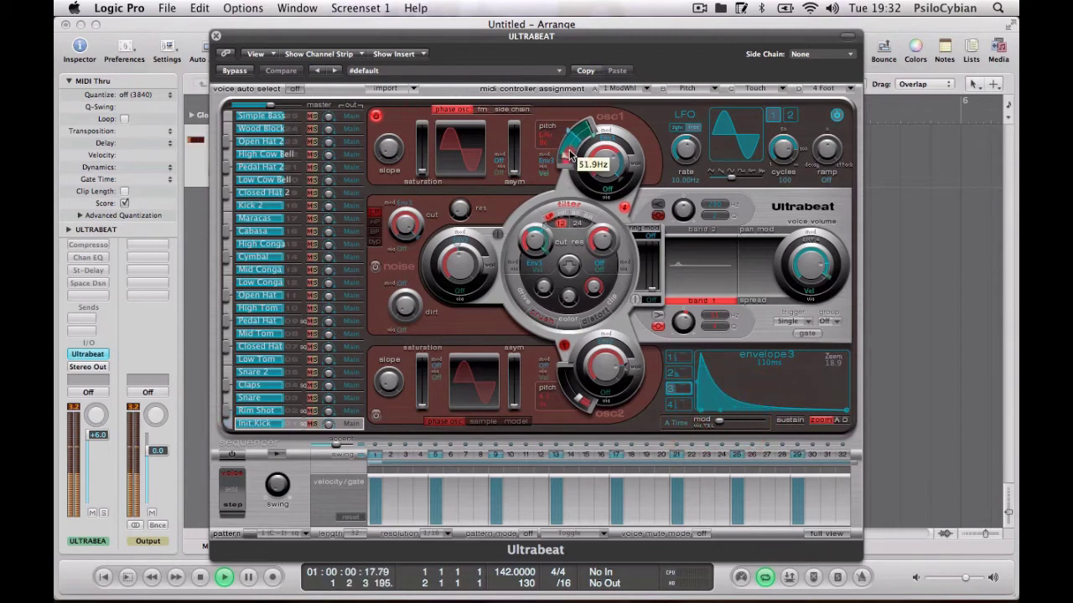
Shorten envelope 4 (Amp) to about 300 ms and refine the upper part of its decay curve
{"action": "left_click", "coordinate": [724, 410]}
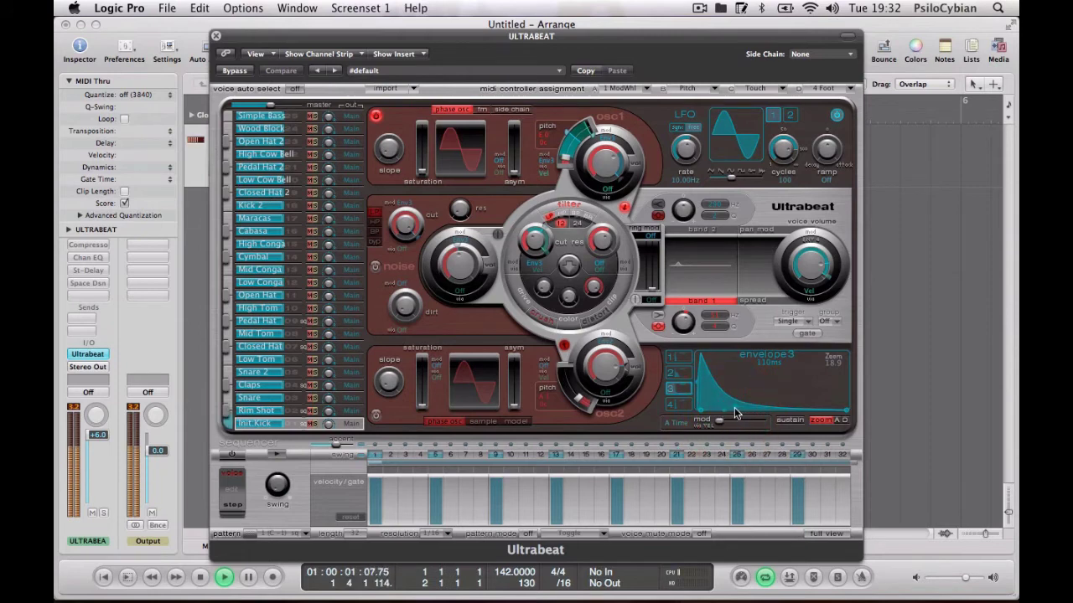
{"action": "left_click", "coordinate": [735, 411]}
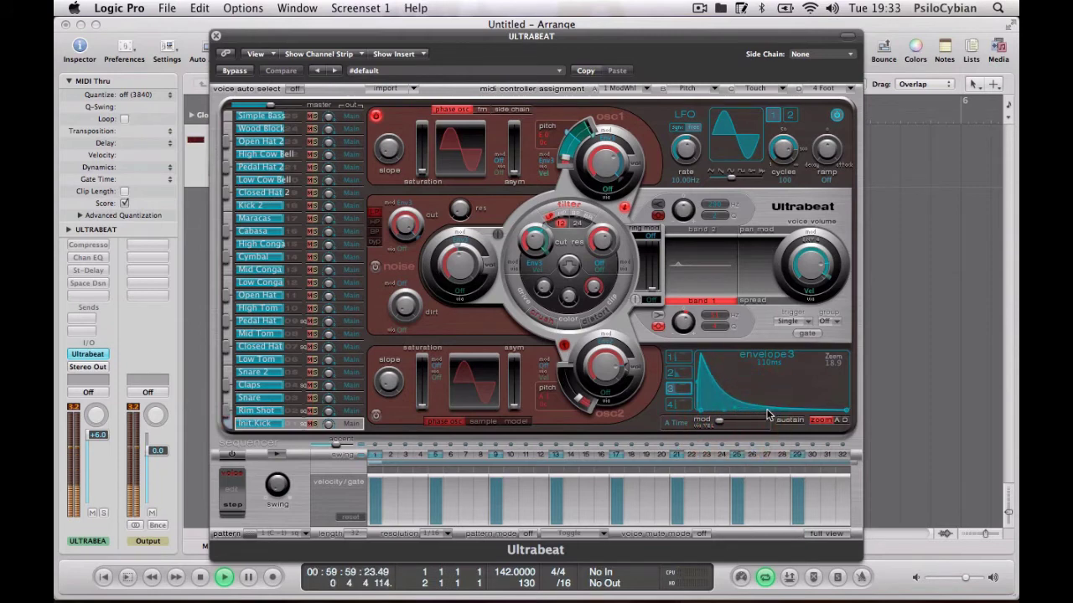
{"action": "left_click", "coordinate": [678, 402]}
{"action": "left_click_drag", "start_coordinate": [845, 410], "coordinate": [832, 412]}
{"action": "left_click_drag", "start_coordinate": [760, 355], "coordinate": [781, 355]}
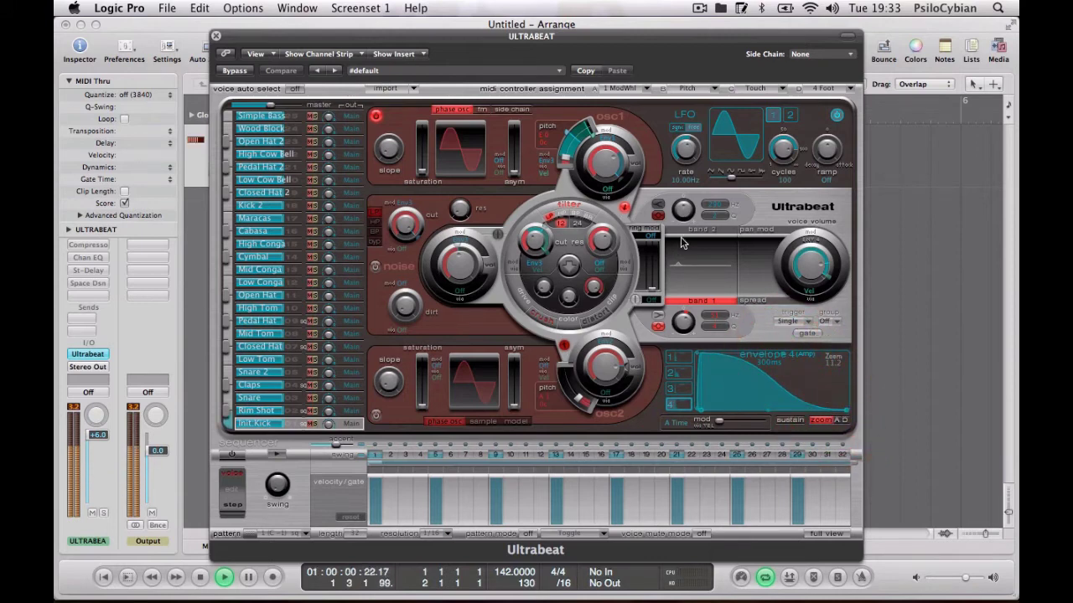
Check oscillator 1's pitch frequency and set EQ band 1's frequency to 41 Hz
{"action": "mouse_move", "coordinate": [567, 161]}
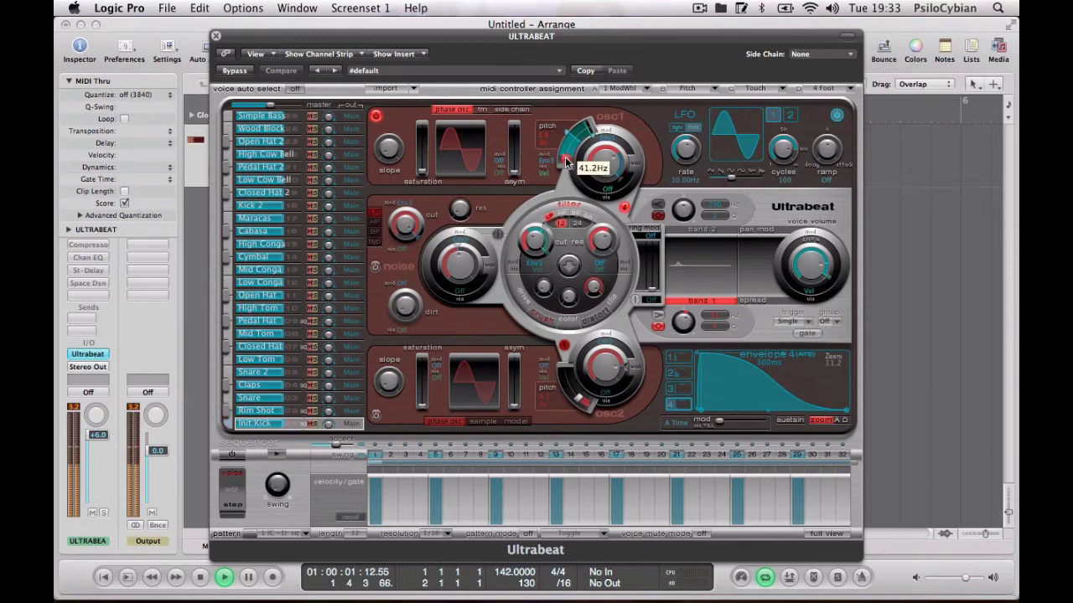
{"action": "left_click", "coordinate": [566, 161]}
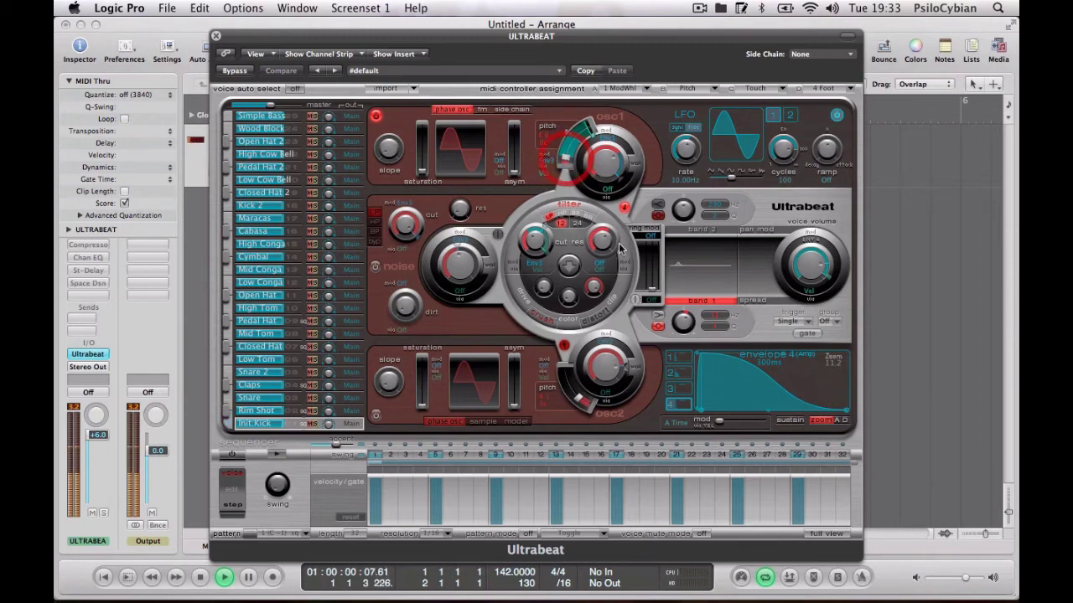
{"action": "double_click", "coordinate": [714, 315]}
{"action": "type", "text": "41"}
{"action": "key", "text": "Return"}
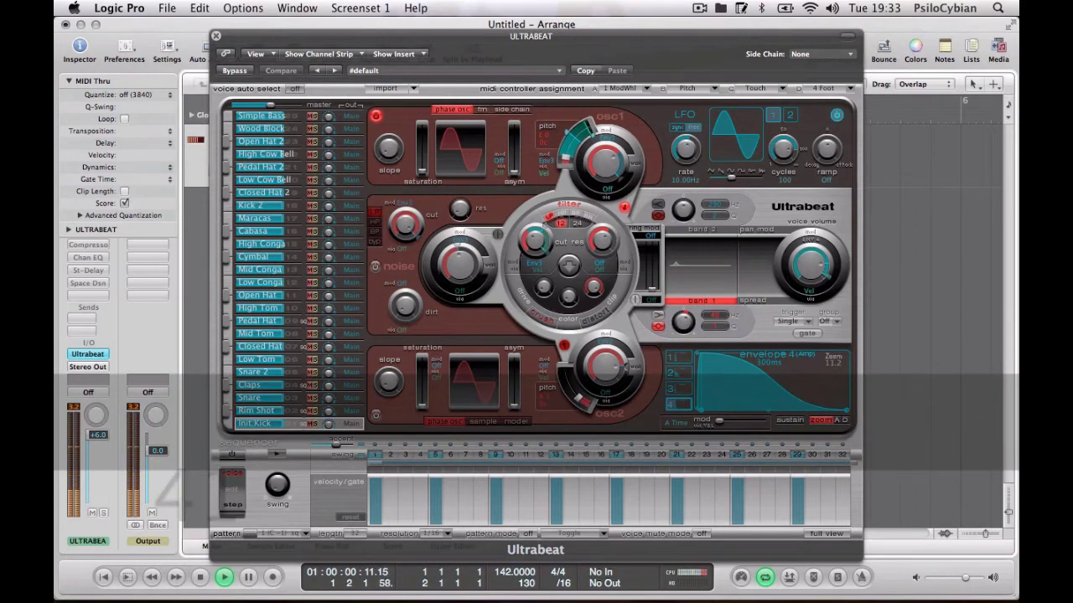
Boost EQ band 1 with a wider peak, and lower the Ultrabeat channel's volume to +3.4 dB
{"action": "left_click_drag", "start_coordinate": [726, 327], "coordinate": [700, 299]}
{"action": "left_click_drag", "start_coordinate": [90, 441], "coordinate": [96, 450]}
{"action": "left_click", "coordinate": [713, 330]}
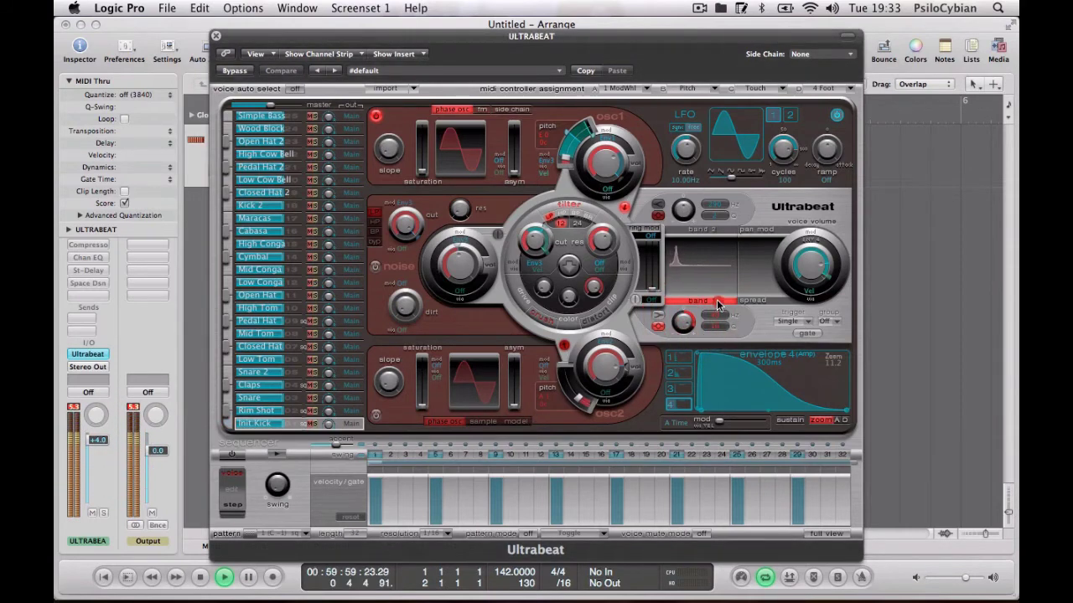
{"action": "left_click_drag", "start_coordinate": [680, 326], "coordinate": [685, 330]}
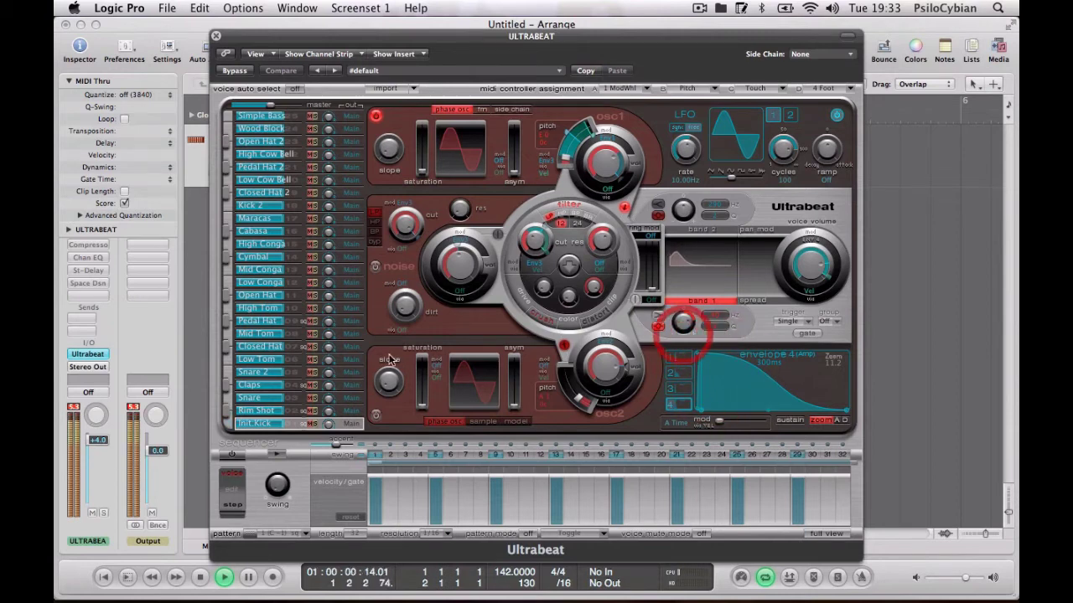
{"action": "left_click_drag", "start_coordinate": [97, 440], "coordinate": [97, 444]}
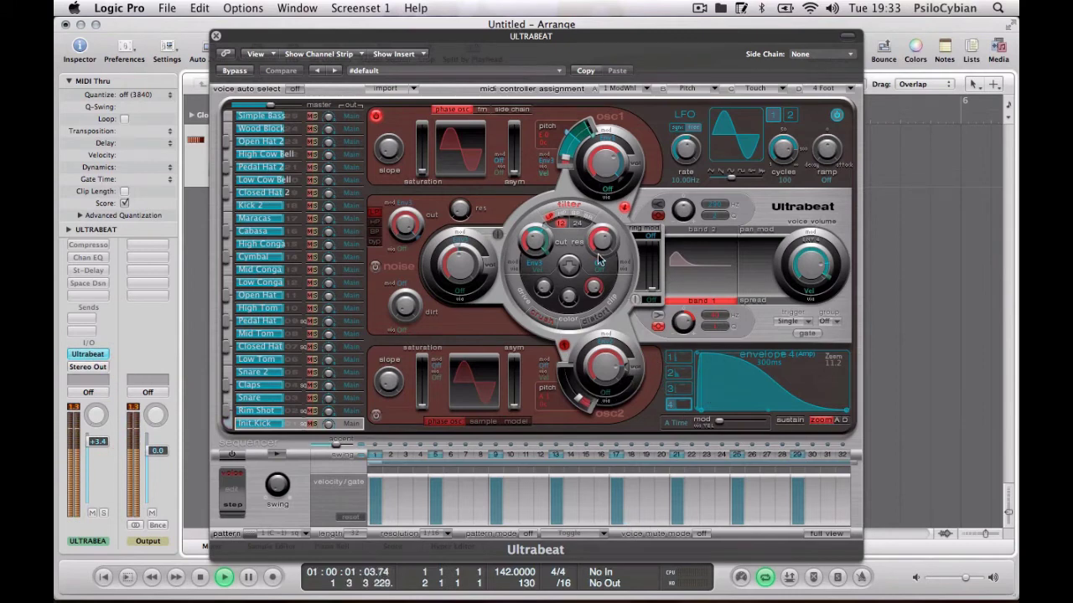
Review envelope 3, and set envelope 4 (Amp)'s decay to about 280 ms
{"action": "left_click", "coordinate": [671, 389]}
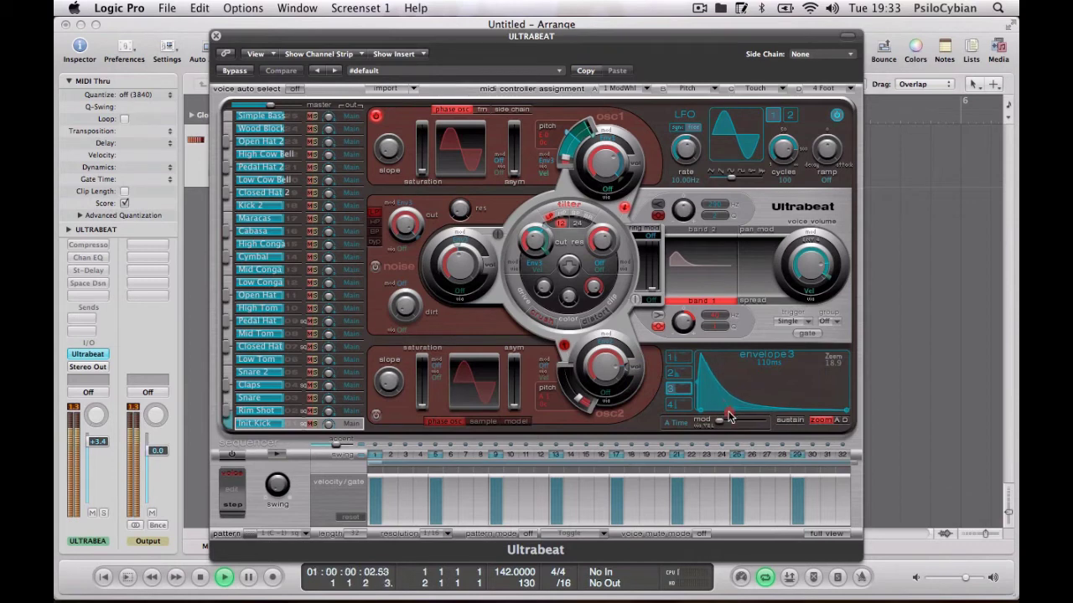
{"action": "left_click", "coordinate": [671, 404]}
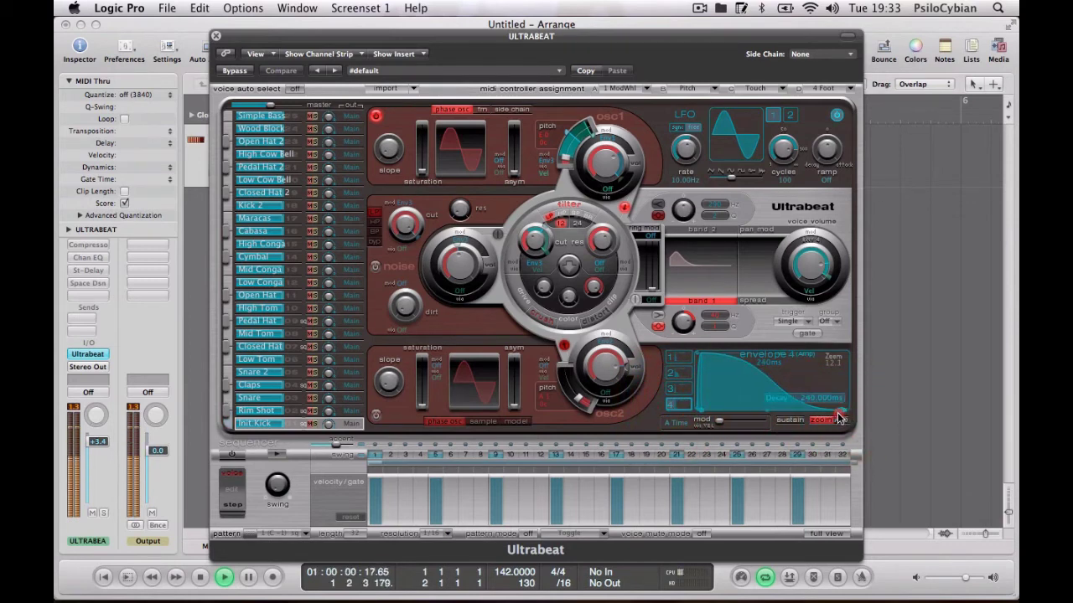
{"action": "left_click_drag", "start_coordinate": [831, 416], "coordinate": [851, 414]}
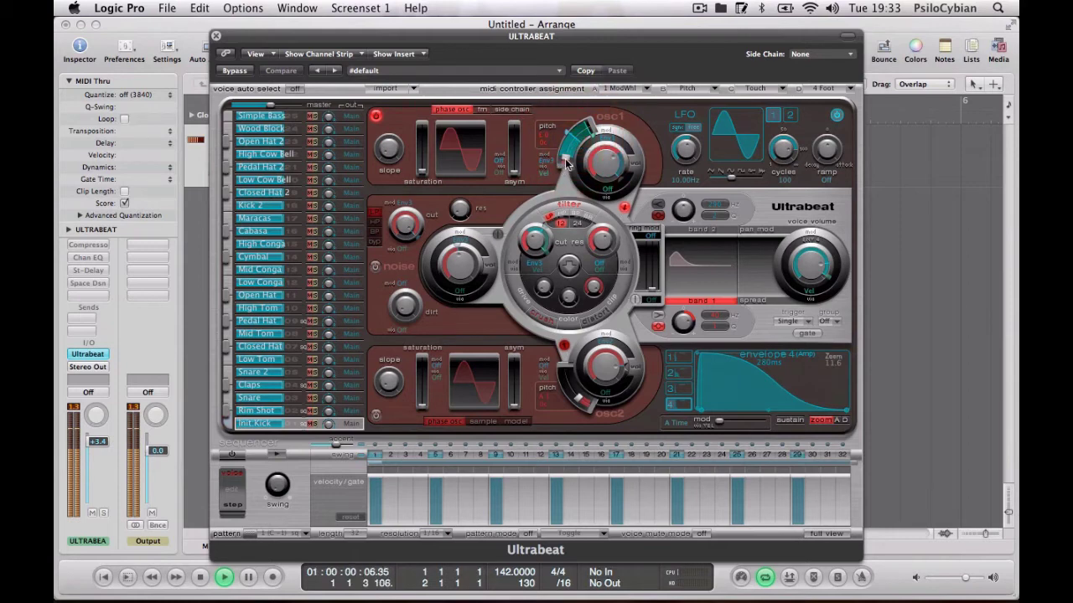
Raise oscillator 1's pitch slightly and set EQ band 1's frequency to 43 Hz
{"action": "left_click_drag", "start_coordinate": [567, 158], "coordinate": [566, 159]}
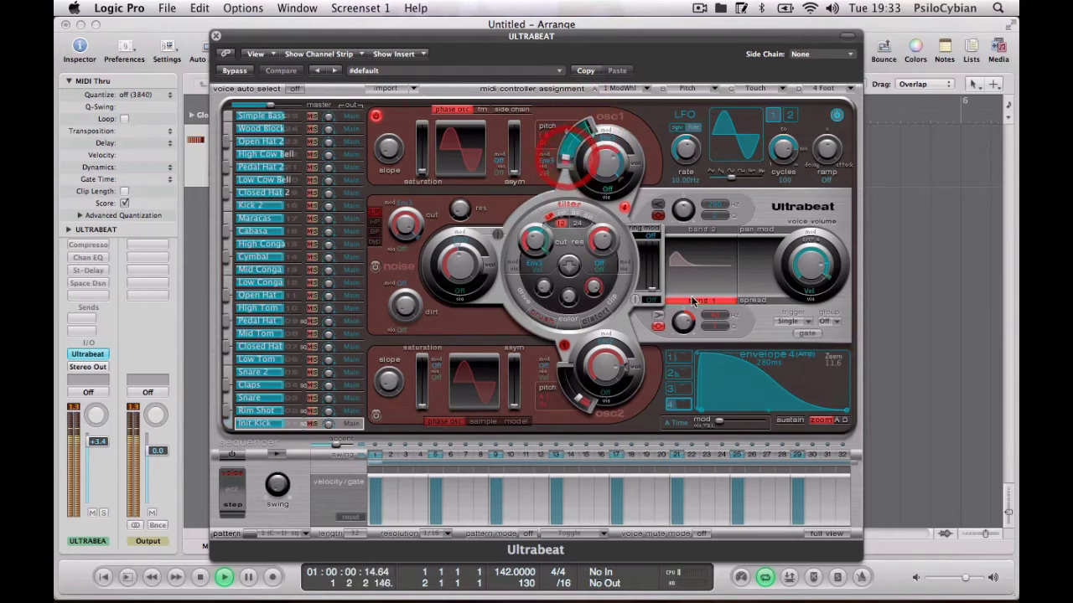
{"action": "double_click", "coordinate": [716, 315]}
{"action": "type", "text": "40"}
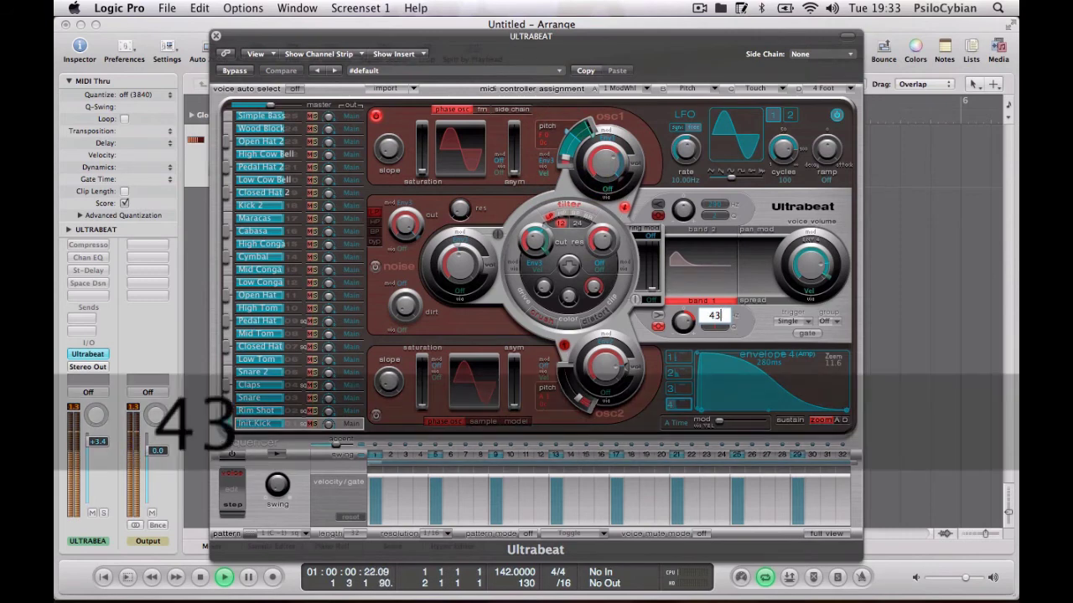
{"action": "key", "text": "Return"}
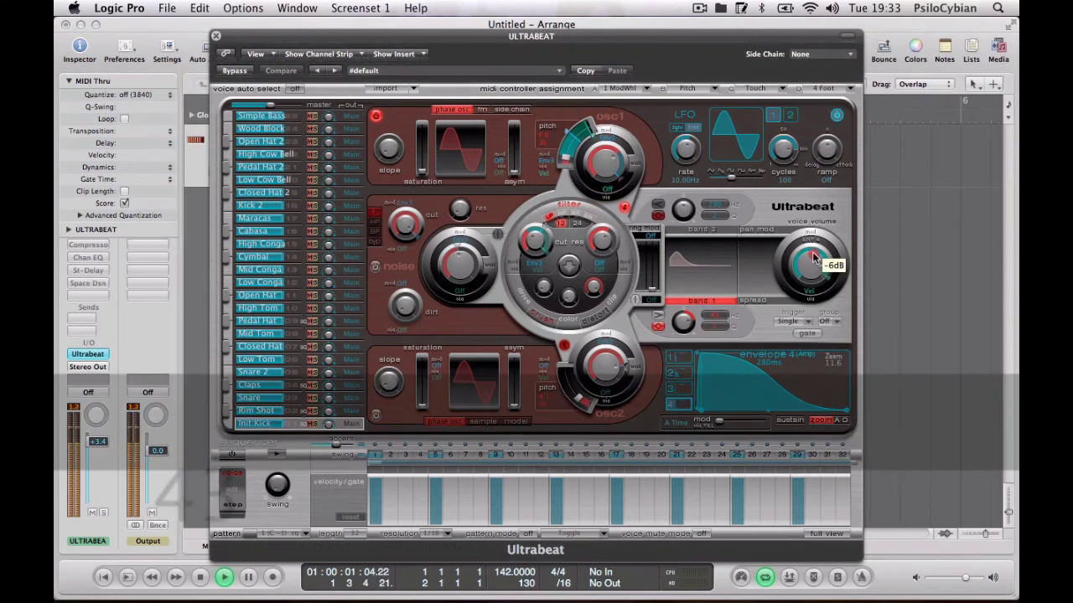
Reset the Ultrabeat channel's peak level reading and close the Ultrabeat editor
{"action": "left_click", "coordinate": [73, 410]}
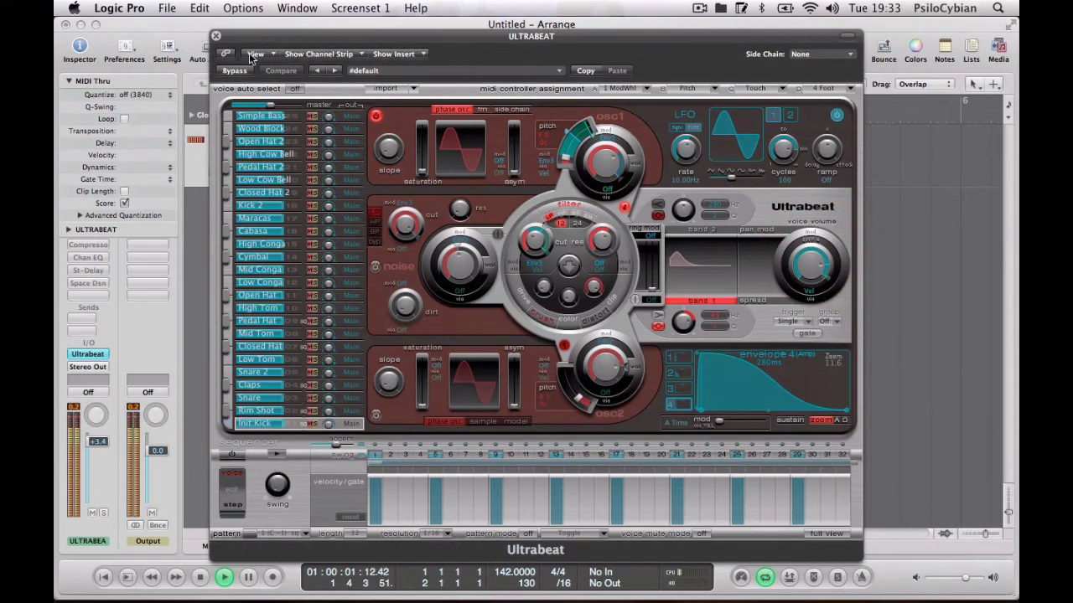
{"action": "left_click", "coordinate": [215, 36]}
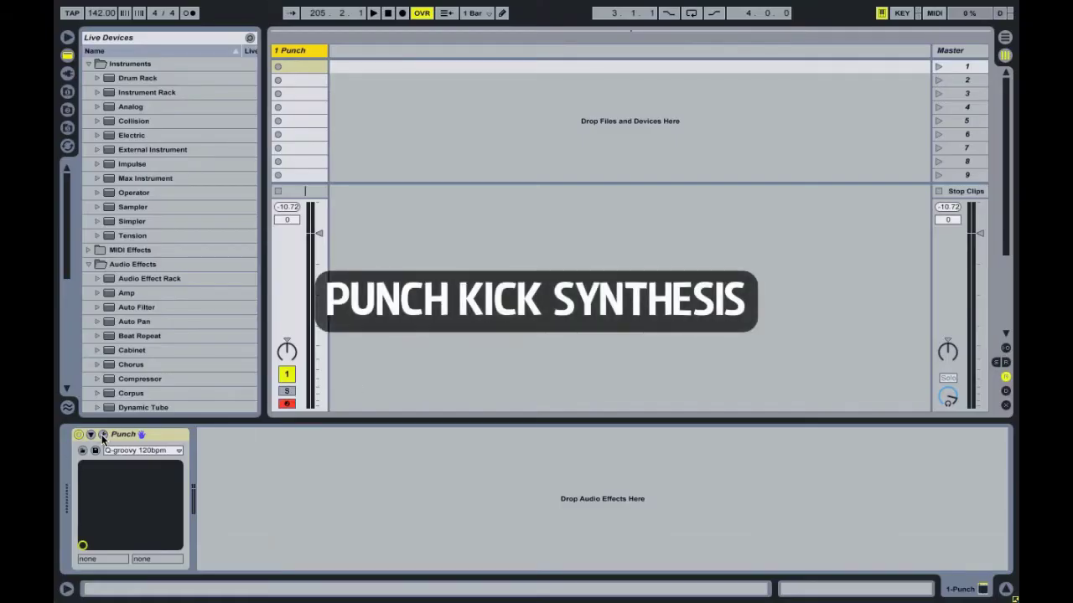
In Ableton Live, view the Punch plug-in's editor, and create a MIDI clip in the Punch track's first slot
{"action": "left_click", "coordinate": [102, 435]}
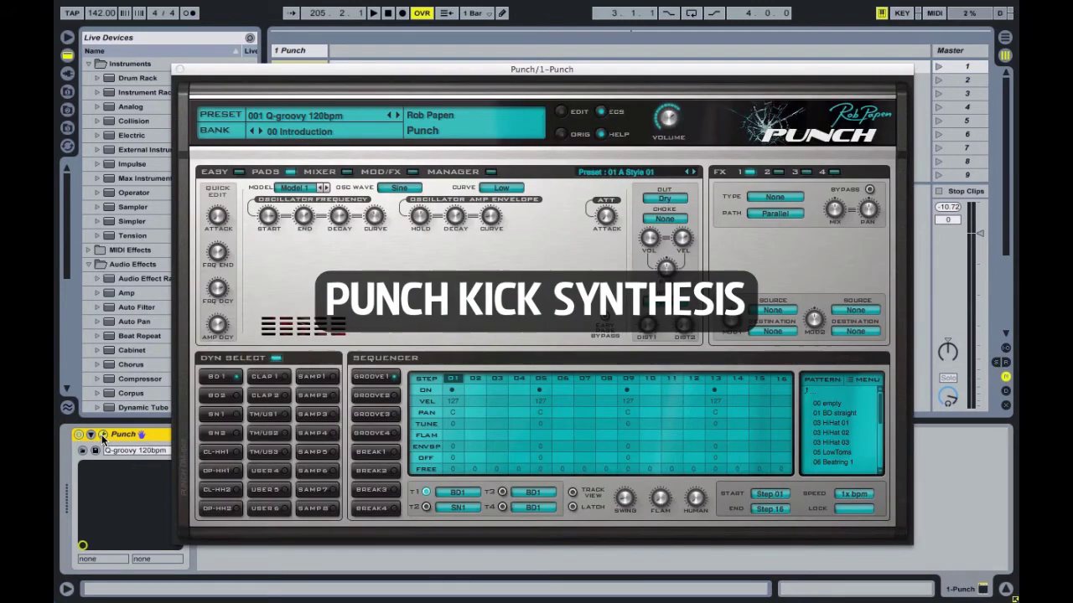
{"action": "left_click", "coordinate": [103, 435]}
{"action": "double_click", "coordinate": [295, 62]}
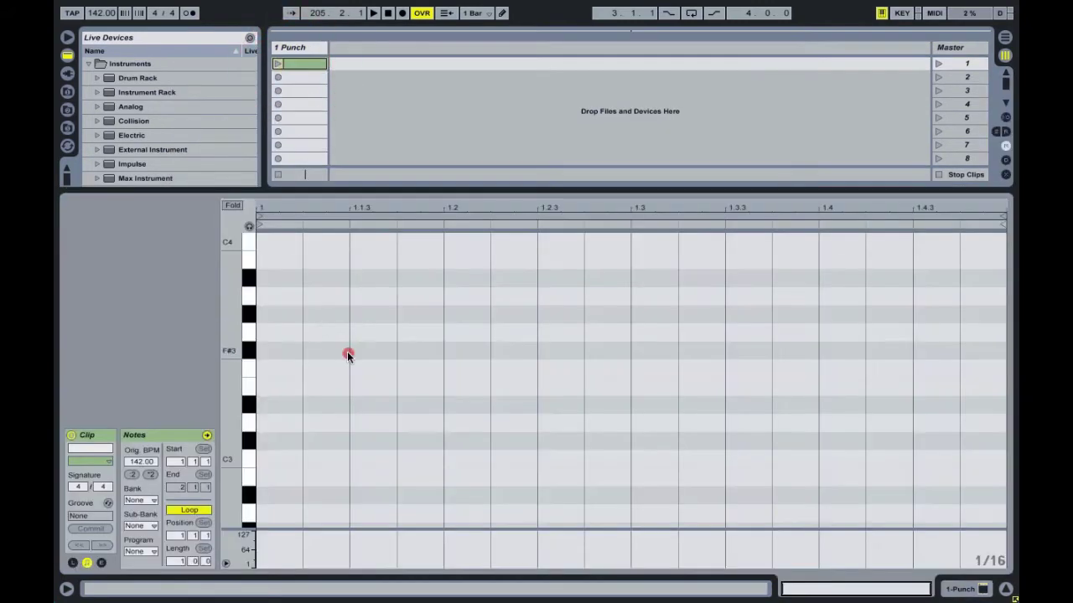
Set the clip's fixed grid to 1/4 and add a quarter-note C3 at the first beat
{"action": "right_click", "coordinate": [348, 353]}
{"action": "left_click", "coordinate": [370, 517]}
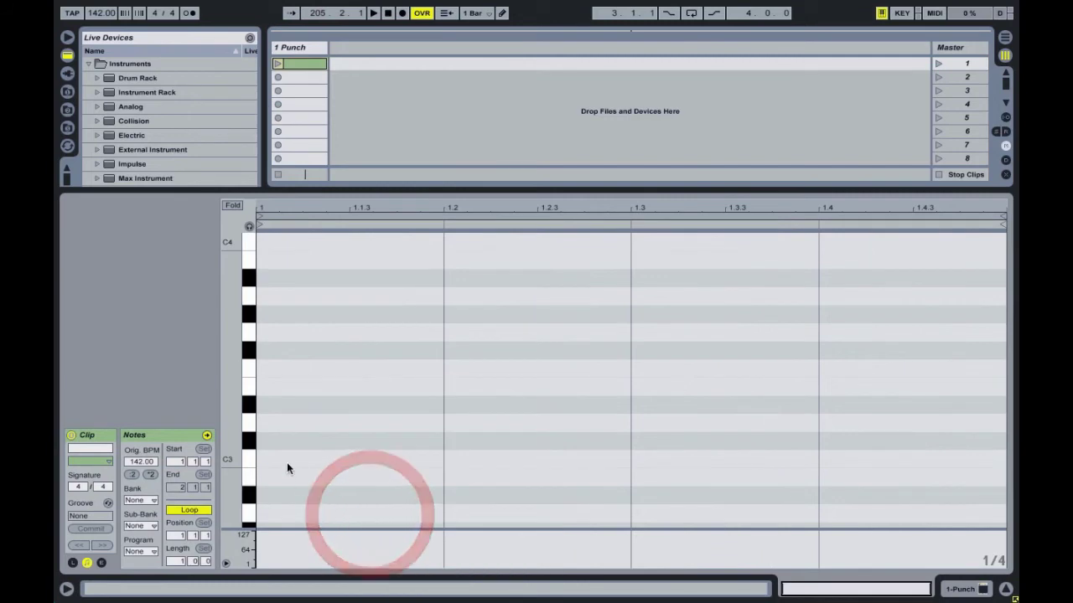
{"action": "left_click", "coordinate": [288, 462]}
{"action": "scroll", "coordinate": [302, 450], "scroll_direction": "down", "scroll_amount": 2}
{"action": "scroll", "coordinate": [303, 444], "scroll_direction": "up", "scroll_amount": 3}
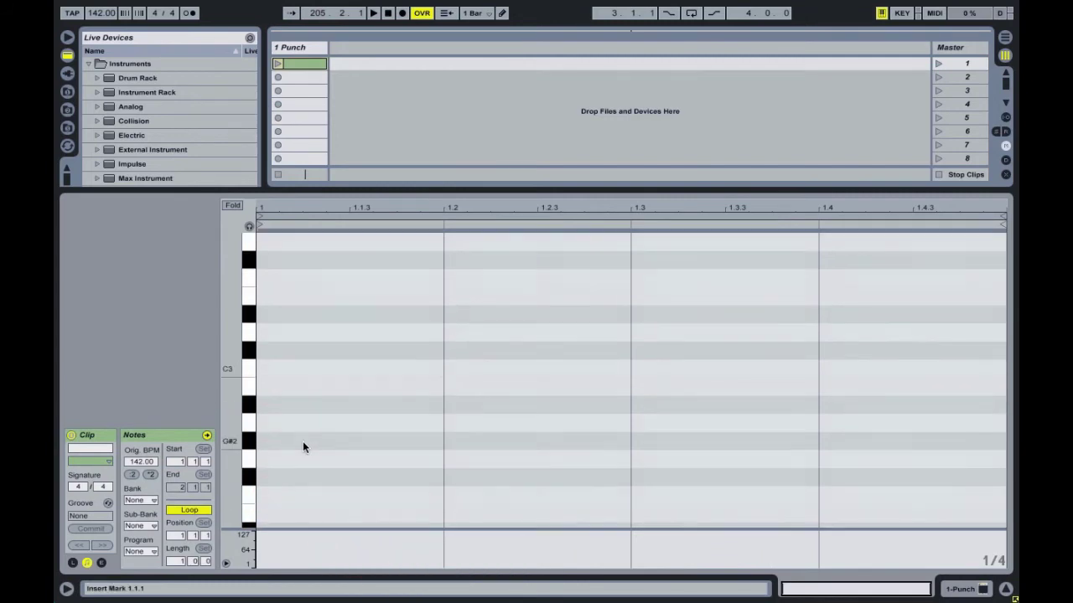
{"action": "double_click", "coordinate": [284, 476]}
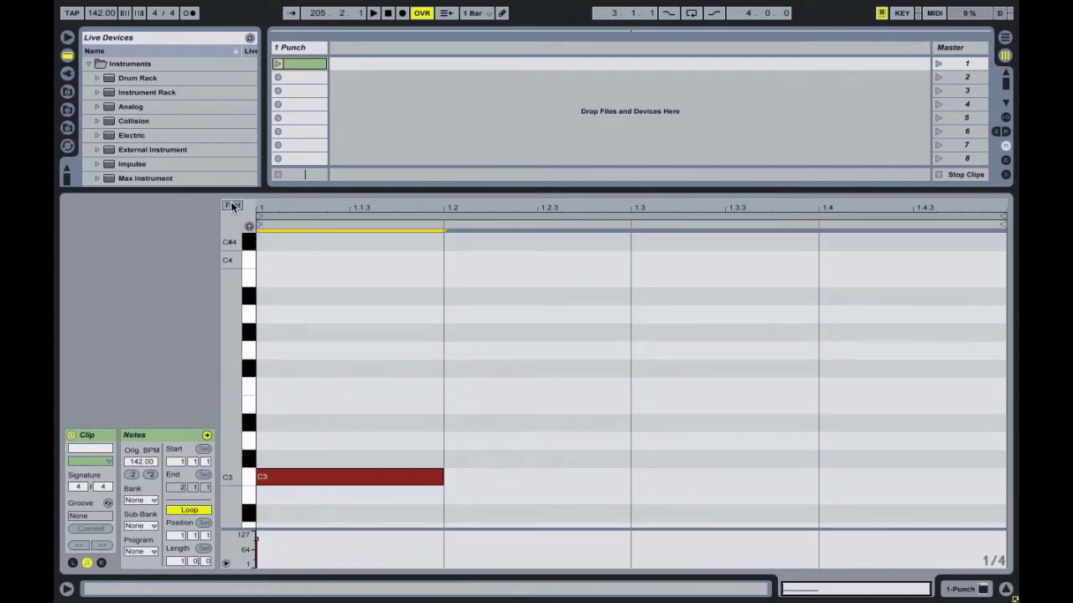
Fold the note editor to the used key and add C3 quarter notes on beats 2, 3 and 4
{"action": "left_click", "coordinate": [232, 205]}
{"action": "left_click", "coordinate": [655, 240]}
{"action": "double_click", "coordinate": [525, 241]}
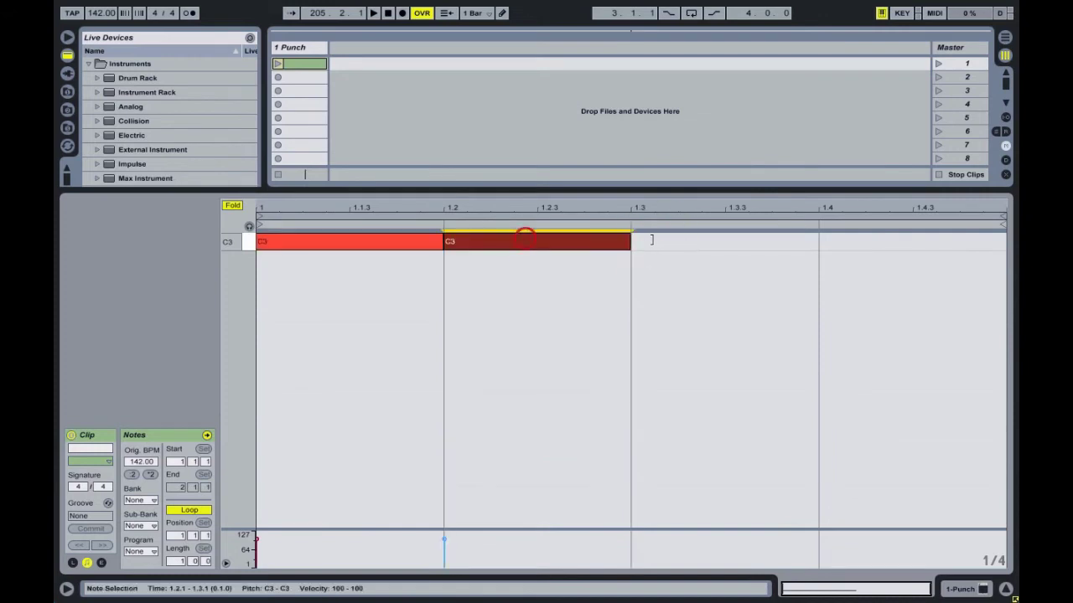
{"action": "double_click", "coordinate": [677, 239]}
{"action": "double_click", "coordinate": [849, 242]}
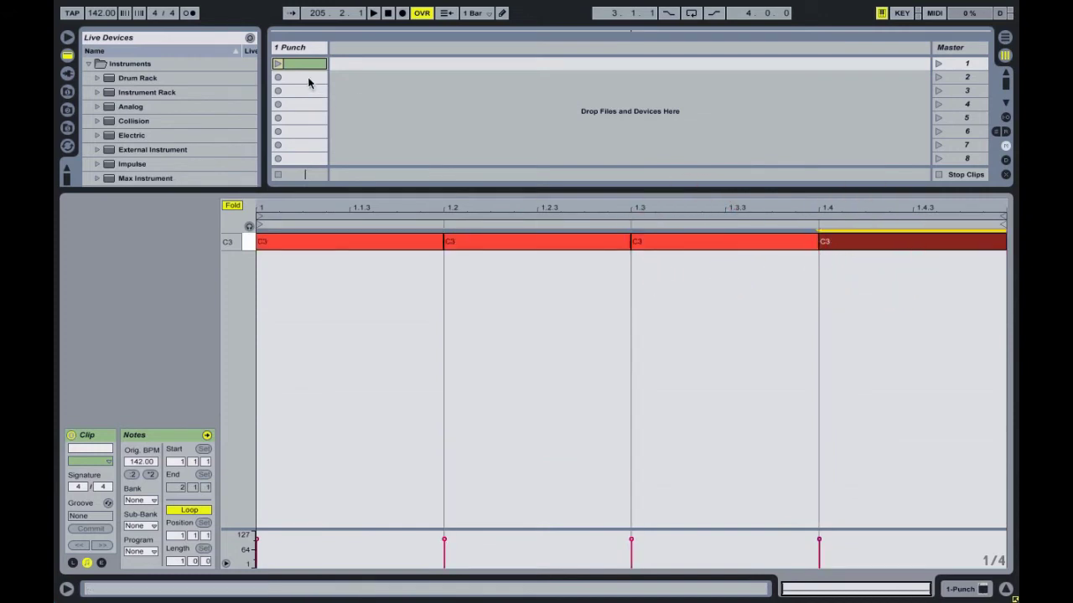
Launch the Punch clip and open the Punch plug-in's editor
{"action": "left_click", "coordinate": [279, 65]}
{"action": "double_click", "coordinate": [293, 47]}
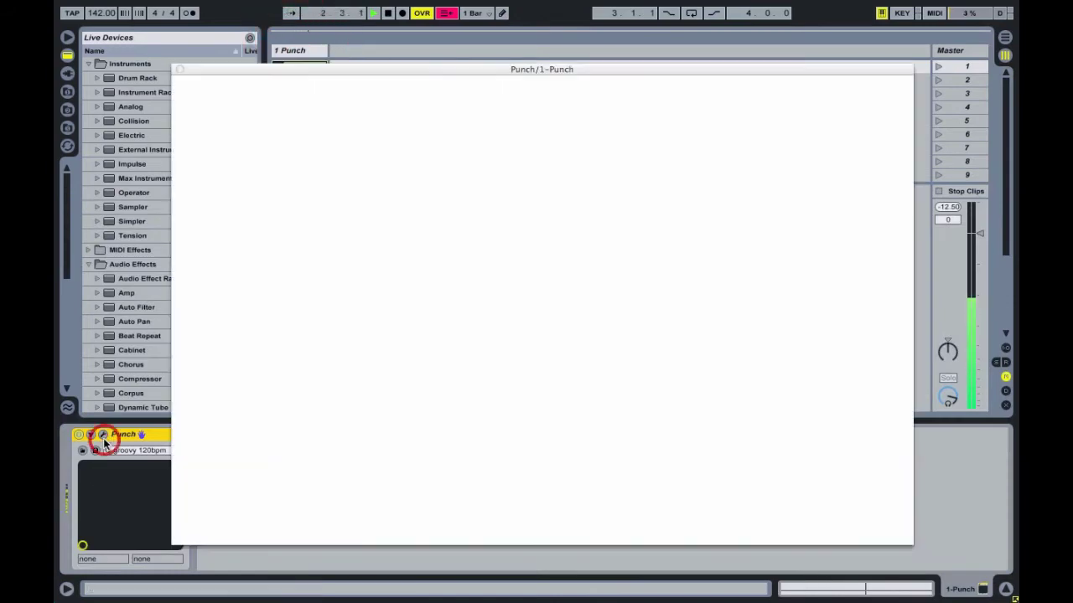
{"action": "left_click", "coordinate": [103, 435]}
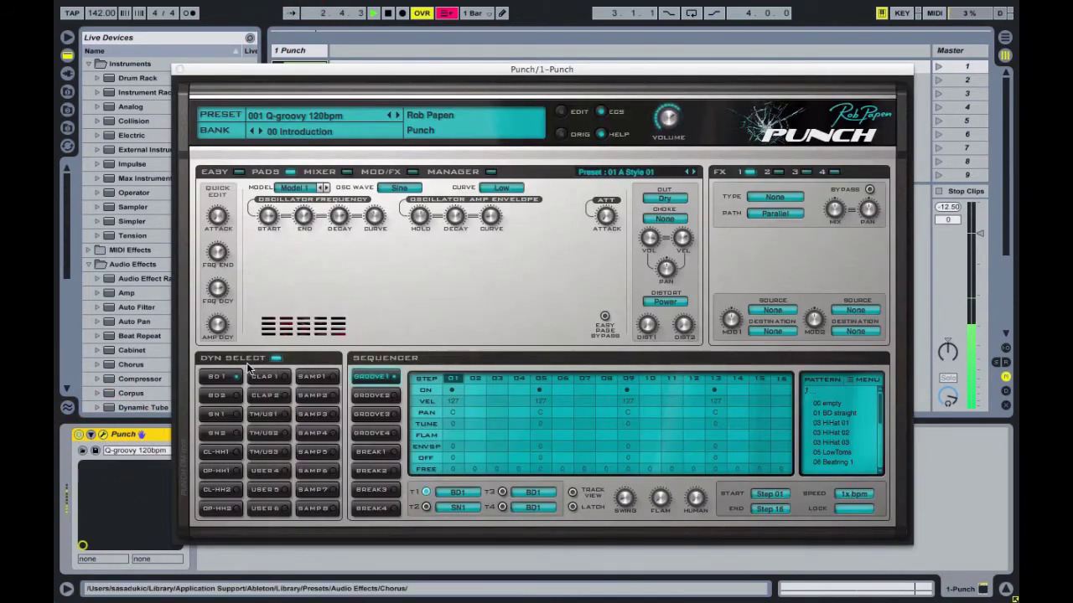
Sweep BD 1's oscillator start frequency up to about 10.5 kHz, and adjust its frequency decay to about 56 ms
{"action": "left_click", "coordinate": [266, 219]}
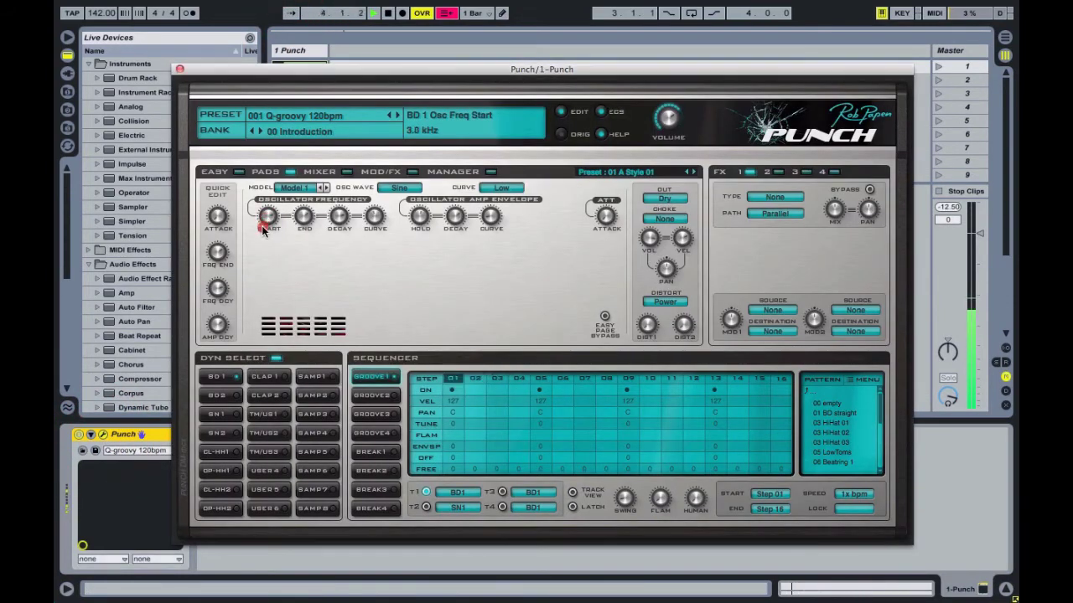
{"action": "left_click_drag", "start_coordinate": [262, 237], "coordinate": [265, 220]}
{"action": "left_click", "coordinate": [303, 218]}
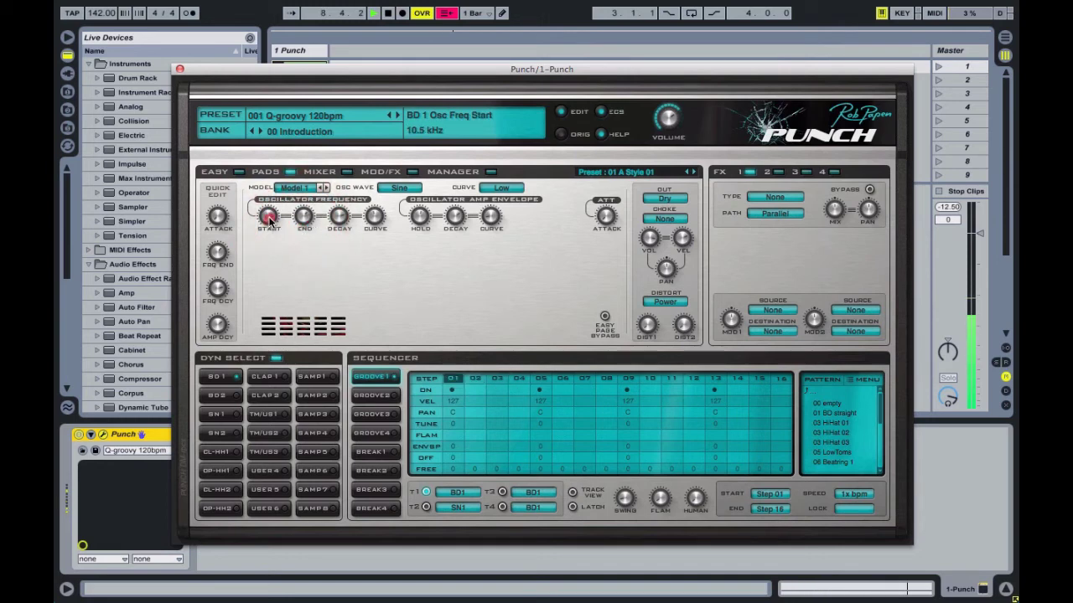
{"action": "left_click", "coordinate": [341, 230]}
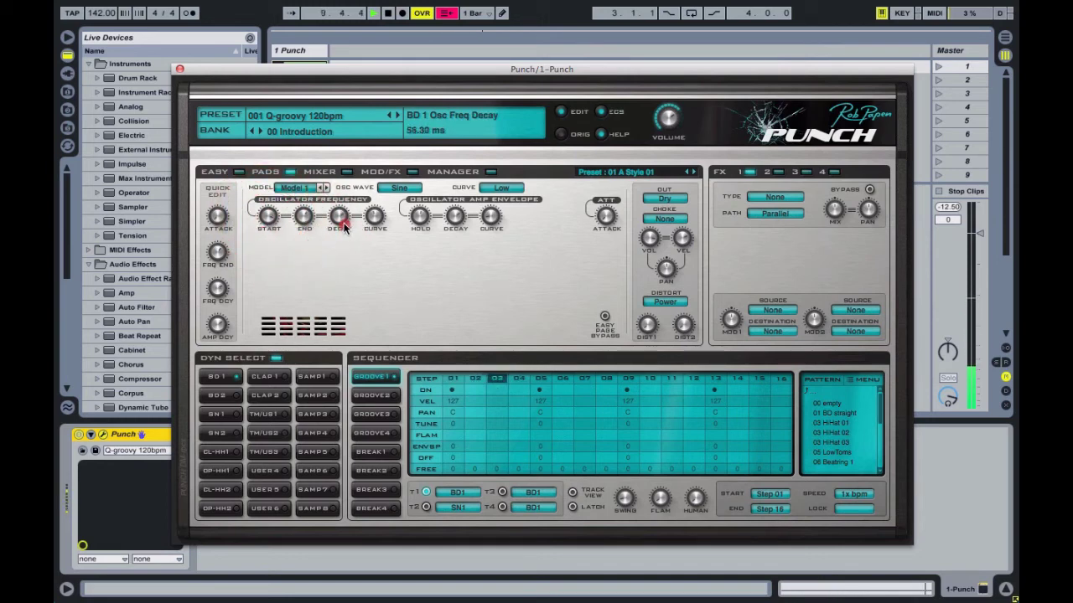
Set BD 1's oscillator frequency curve to 34.5 % and its end frequency to 43 Hz
{"action": "left_click", "coordinate": [376, 220]}
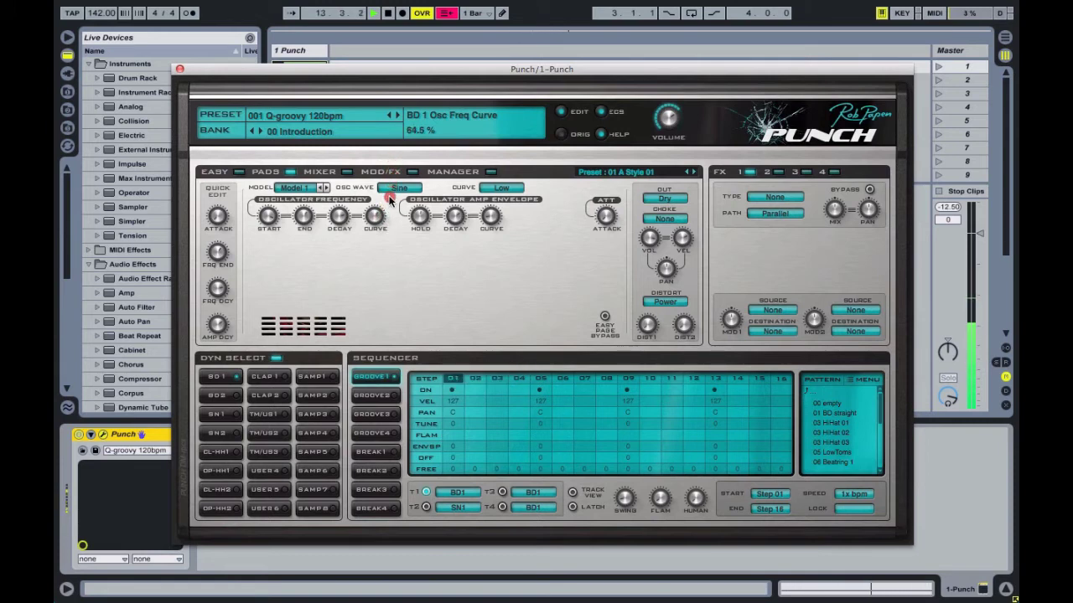
{"action": "left_click_drag", "start_coordinate": [389, 243], "coordinate": [389, 242]}
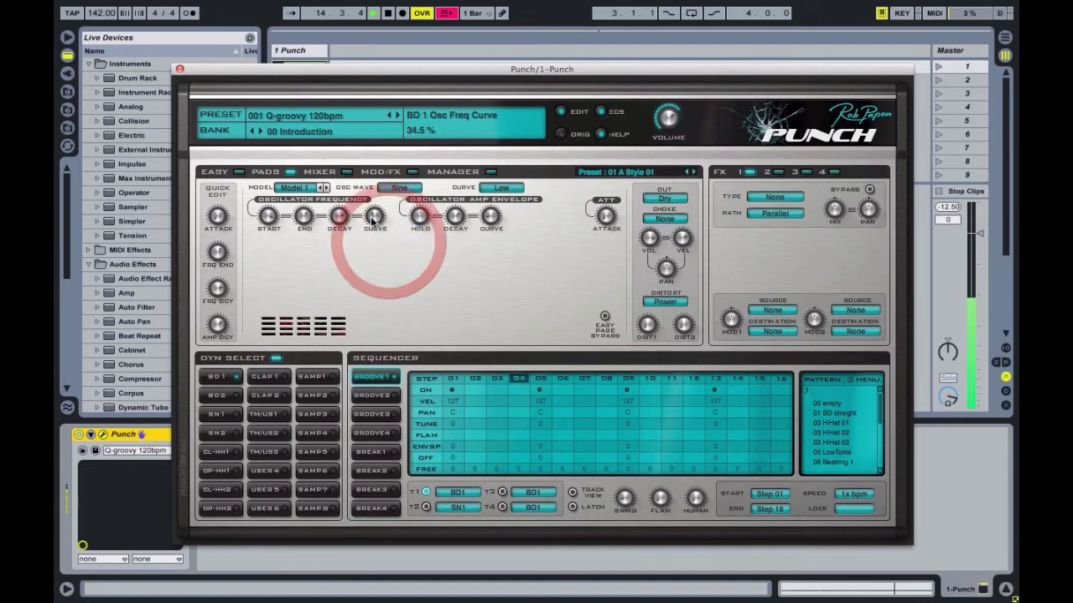
{"action": "left_click", "coordinate": [373, 217]}
{"action": "left_click_drag", "start_coordinate": [339, 216], "coordinate": [345, 225]}
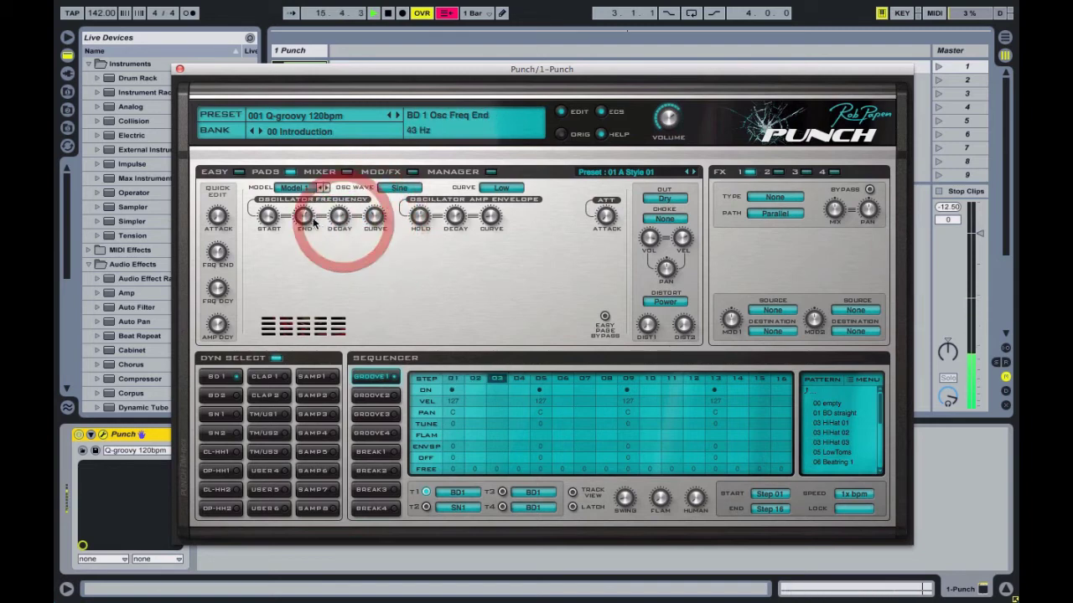
Fine-tune BD 1's frequency curve and lower its oscillator start frequency to 9.0 kHz
{"action": "left_click", "coordinate": [374, 219]}
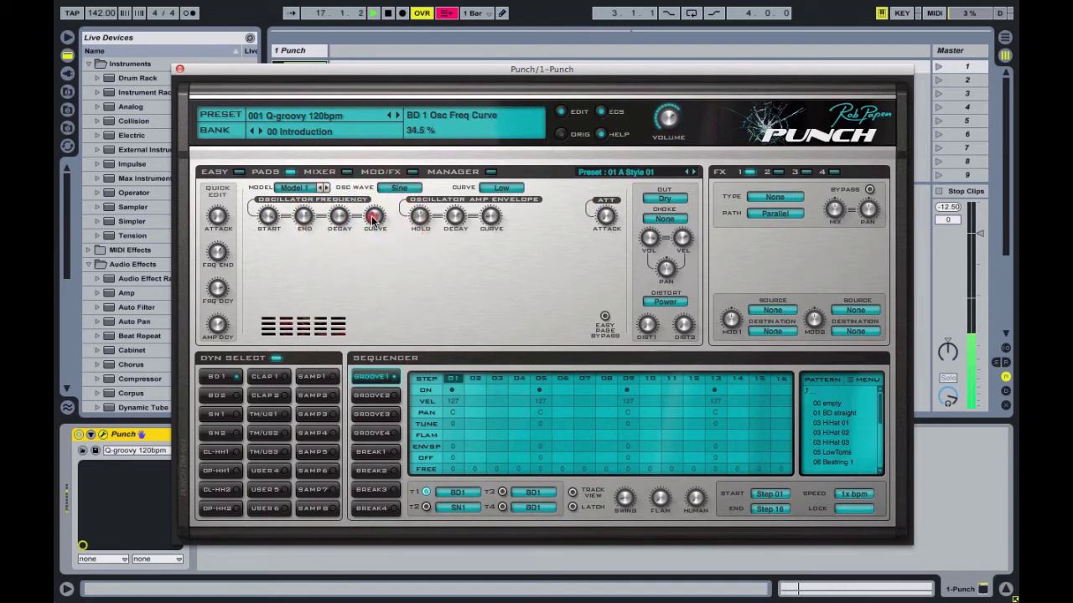
{"action": "left_click_drag", "start_coordinate": [374, 217], "coordinate": [372, 219]}
{"action": "left_click", "coordinate": [269, 218]}
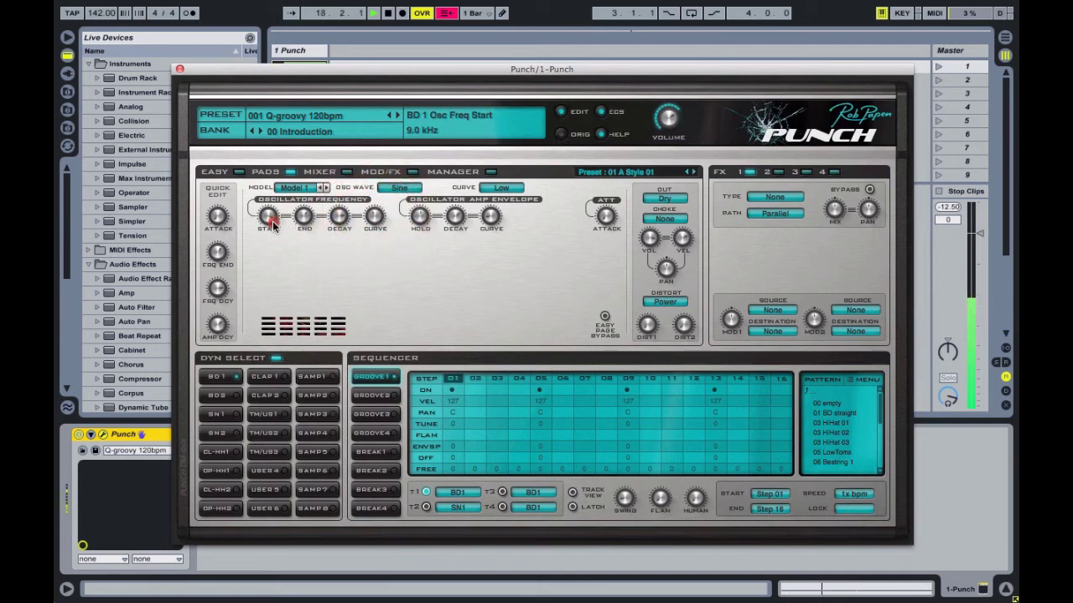
{"action": "left_click_drag", "start_coordinate": [273, 224], "coordinate": [273, 225]}
Adjust the hold, decay and curve of BD 1's oscillator amp envelope, raising the decay to about 269 ms
{"action": "left_click", "coordinate": [421, 218]}
{"action": "left_click_drag", "start_coordinate": [423, 221], "coordinate": [422, 223]}
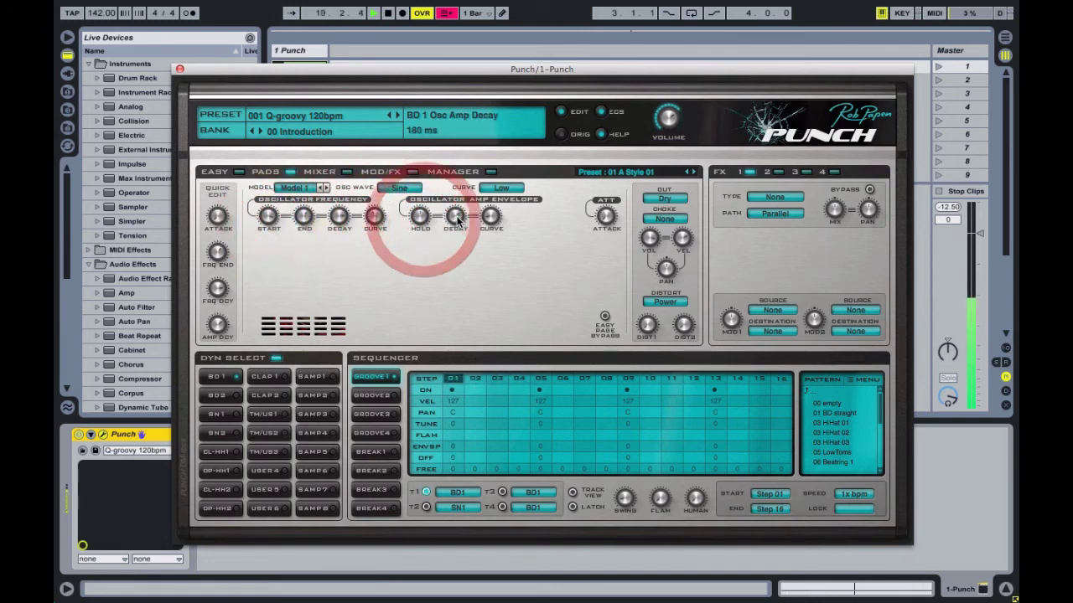
{"action": "left_click", "coordinate": [457, 217]}
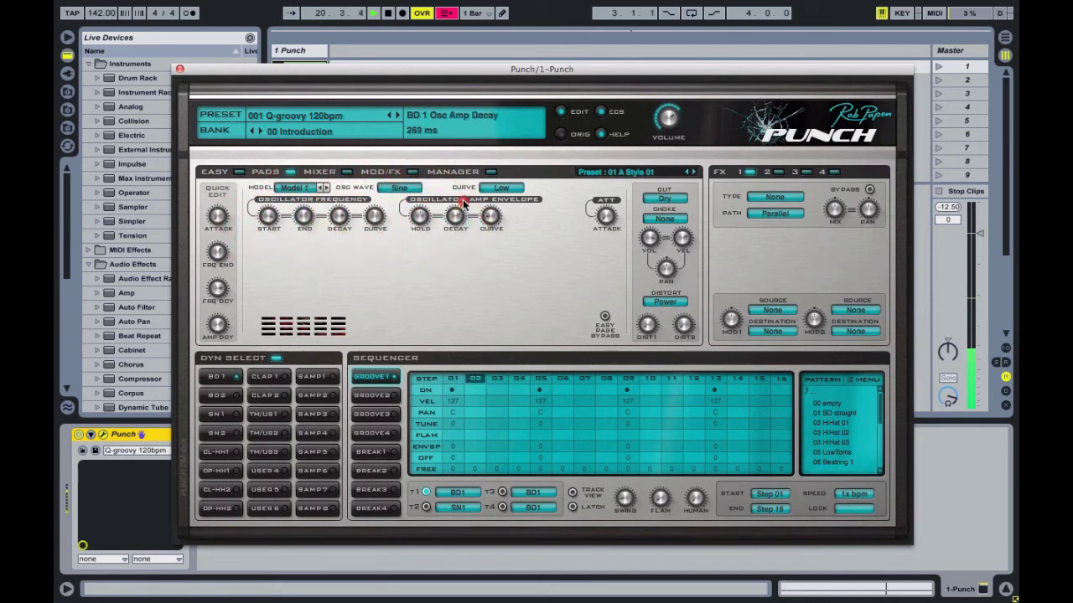
{"action": "left_click_drag", "start_coordinate": [463, 216], "coordinate": [463, 217]}
{"action": "left_click", "coordinate": [492, 216]}
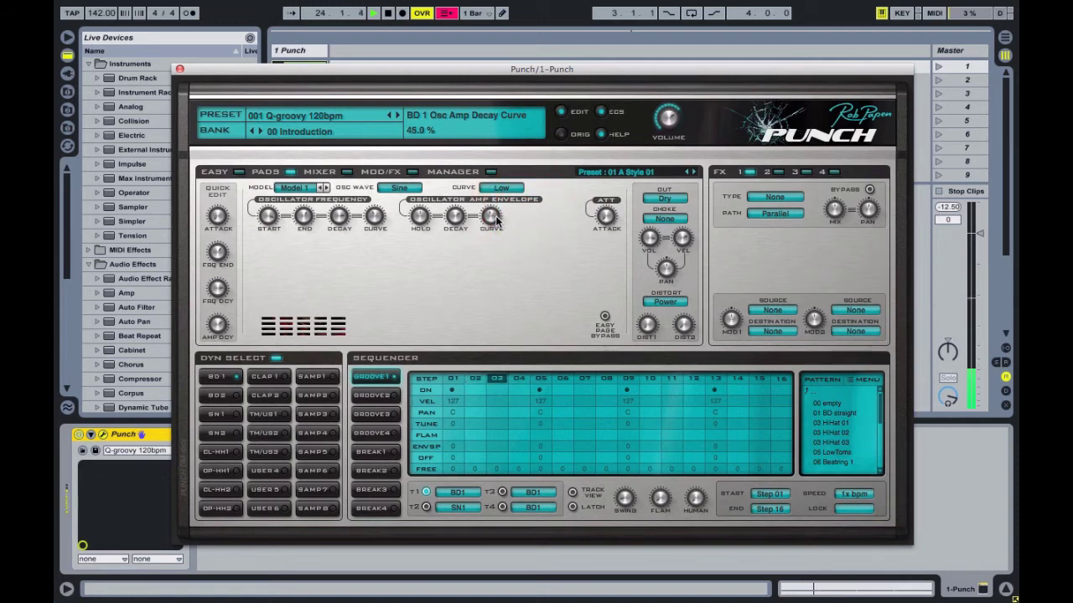
{"action": "left_click_drag", "start_coordinate": [526, 211], "coordinate": [494, 222]}
Retune BD 1's oscillator end frequency, curve and decay, with the curve at about 40 %, and close the Punch editor
{"action": "left_click", "coordinate": [306, 217]}
{"action": "left_click_drag", "start_coordinate": [310, 217], "coordinate": [302, 222]}
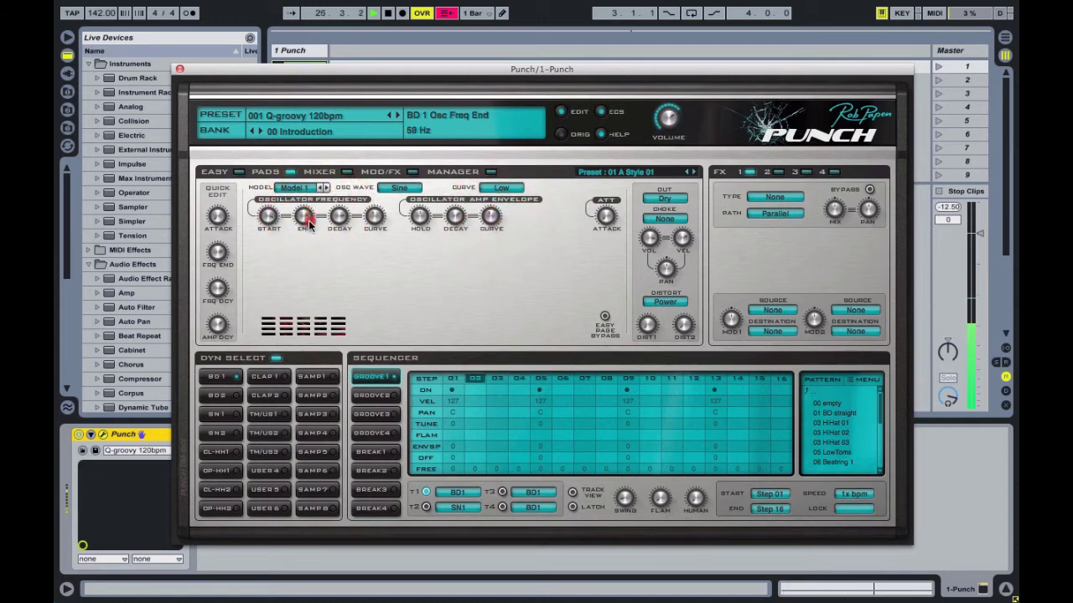
{"action": "left_click_drag", "start_coordinate": [308, 238], "coordinate": [309, 244]}
{"action": "left_click", "coordinate": [270, 215]}
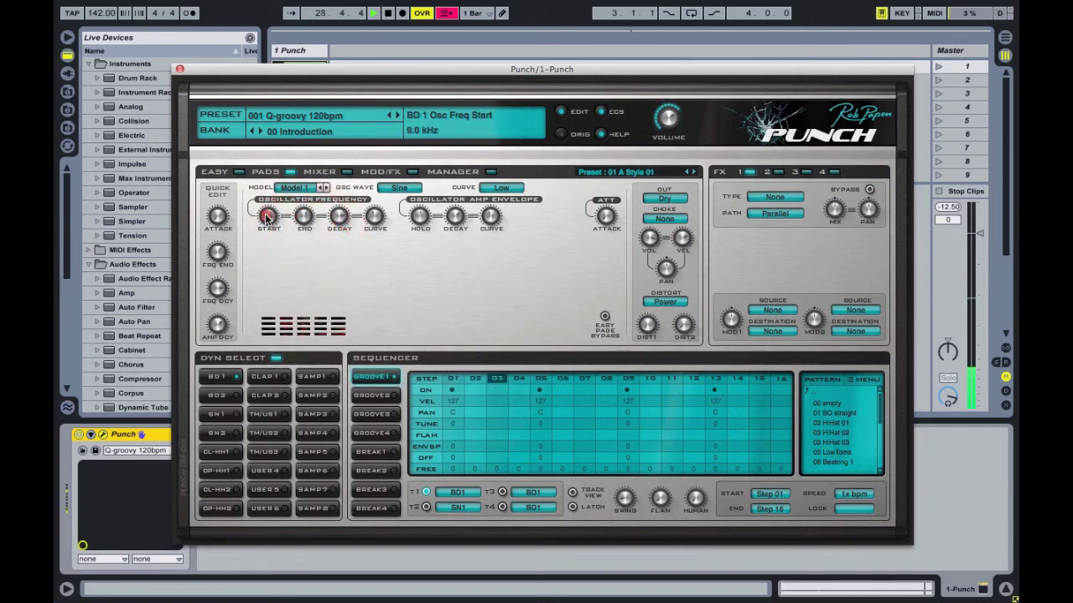
{"action": "left_click", "coordinate": [377, 208]}
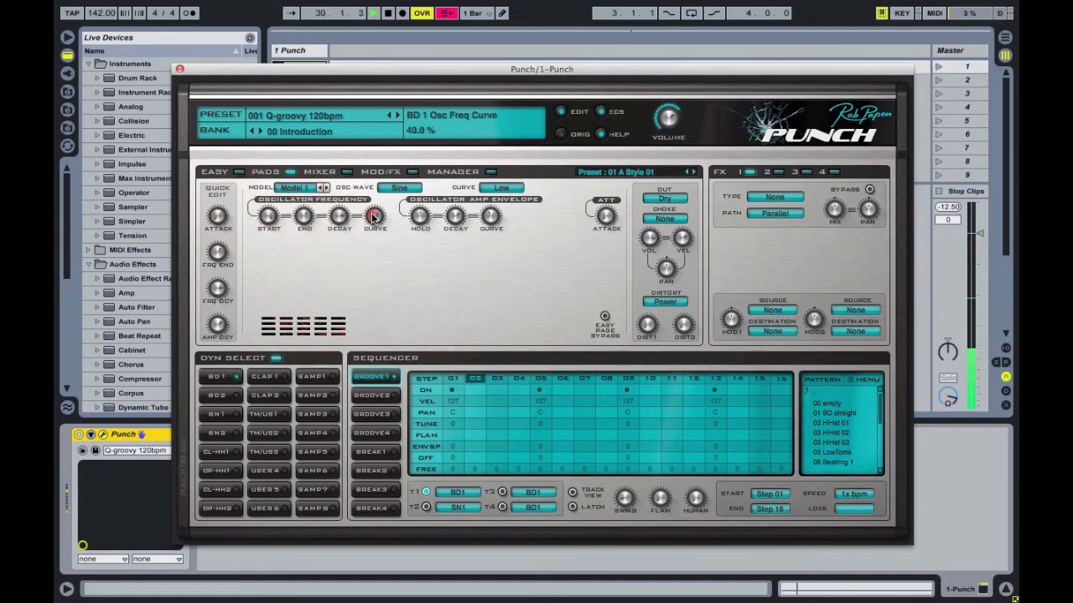
{"action": "left_click_drag", "start_coordinate": [377, 208], "coordinate": [343, 225]}
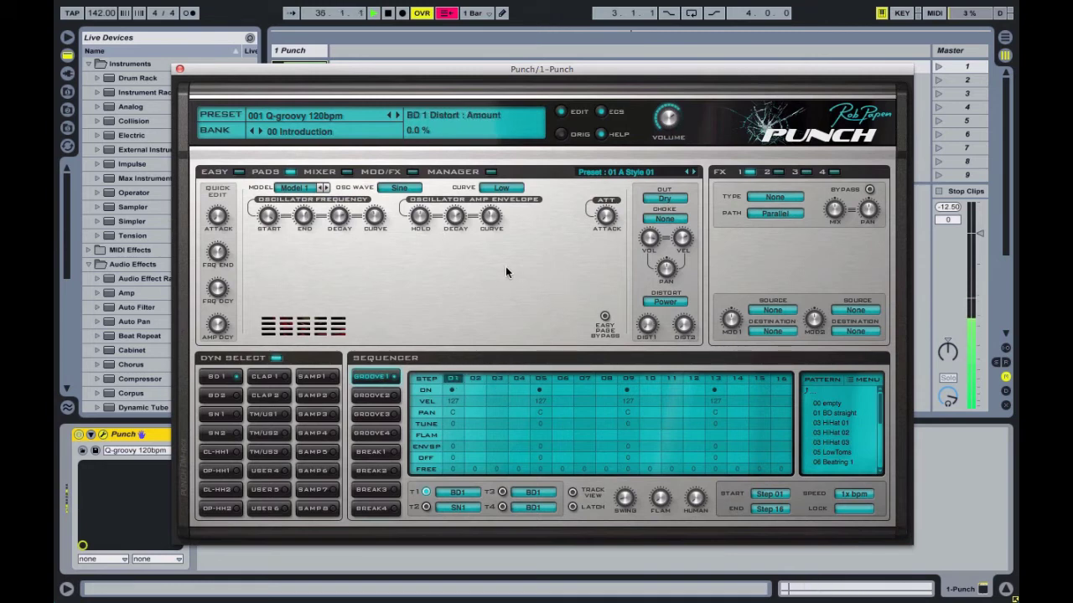
{"action": "left_click", "coordinate": [179, 69]}
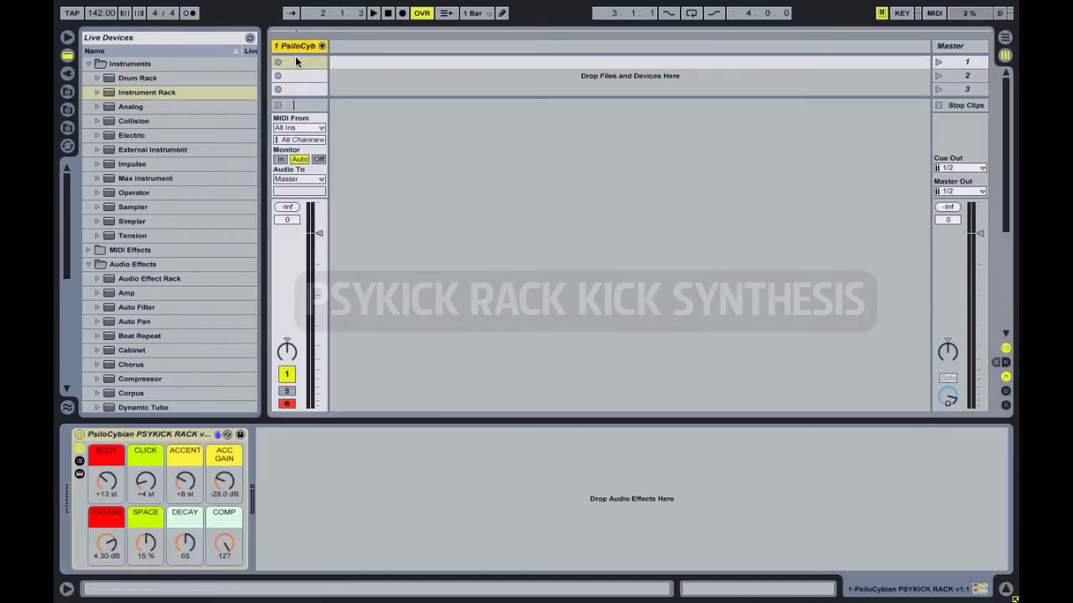
Create a clip on the PsiloCybian track with an eighth note at the start, and shorten its loop to one beat
{"action": "left_click", "coordinate": [297, 59]}
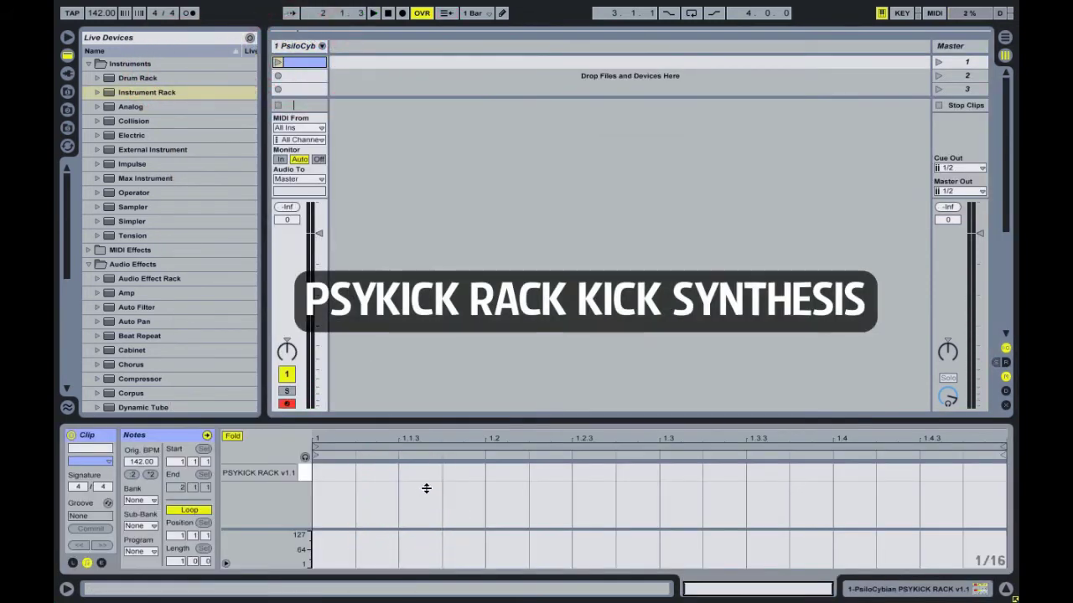
{"action": "right_click", "coordinate": [444, 472]}
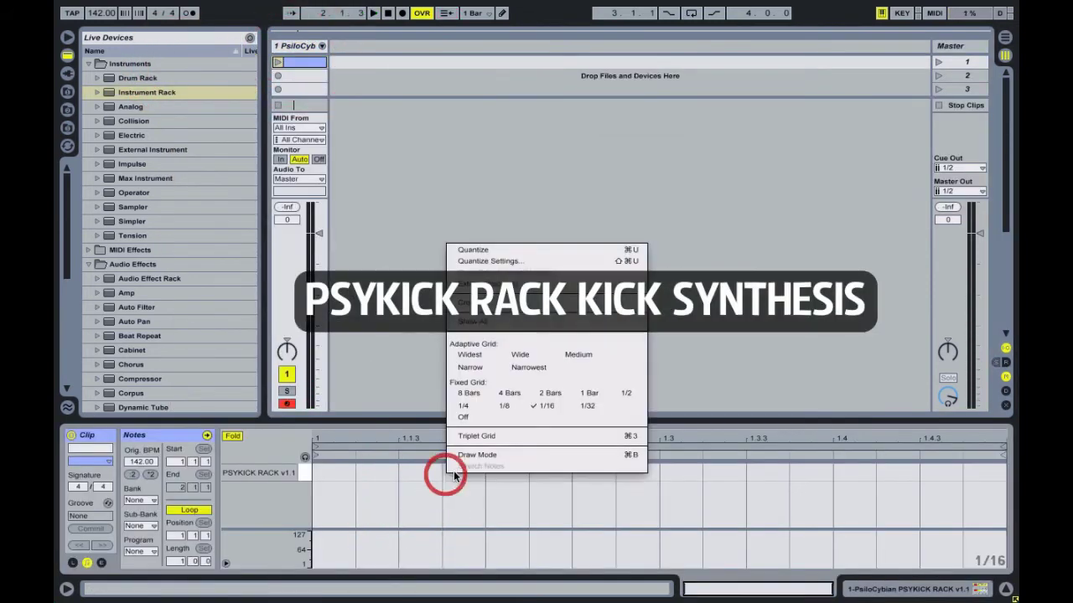
{"action": "left_click", "coordinate": [501, 406]}
{"action": "double_click", "coordinate": [365, 472]}
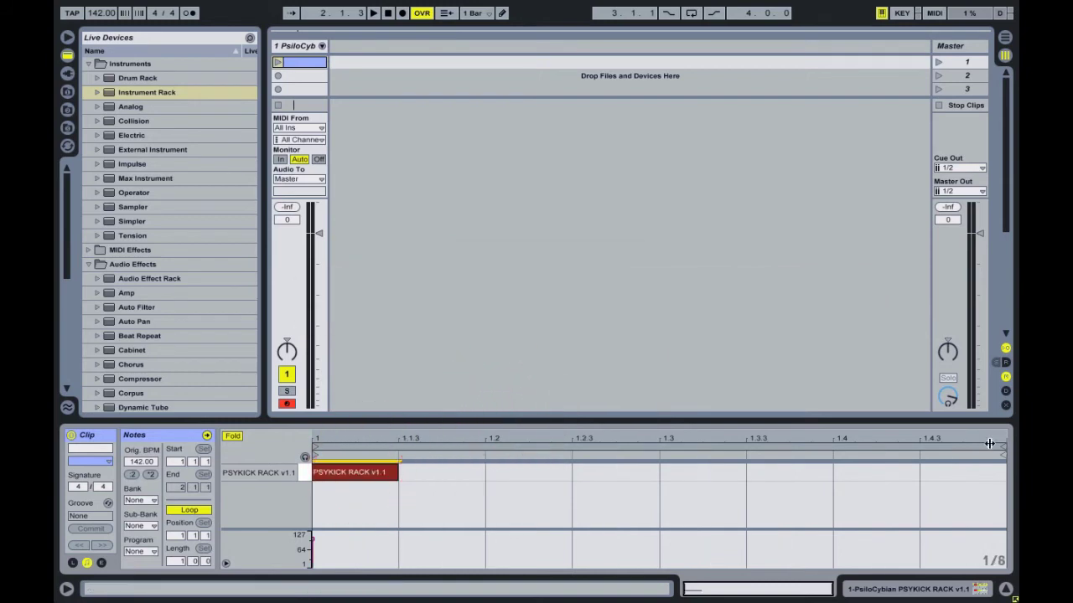
{"action": "left_click_drag", "start_coordinate": [1003, 450], "coordinate": [506, 472]}
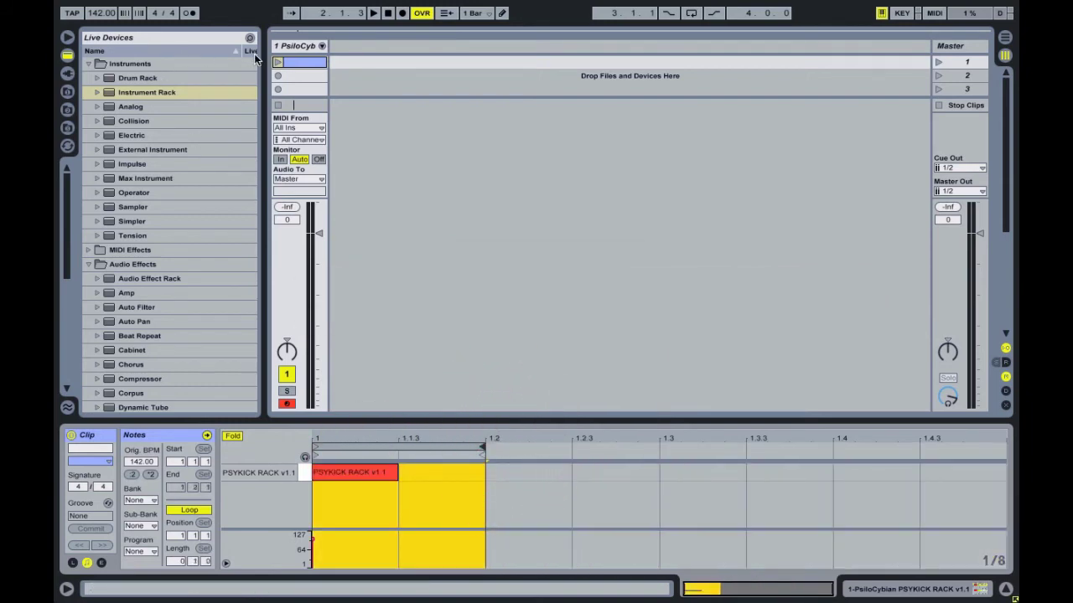
Launch the one-beat clip, show the PSYKICK RACK macros, and set Body to +10 st
{"action": "left_click", "coordinate": [277, 62]}
{"action": "left_click", "coordinate": [298, 46]}
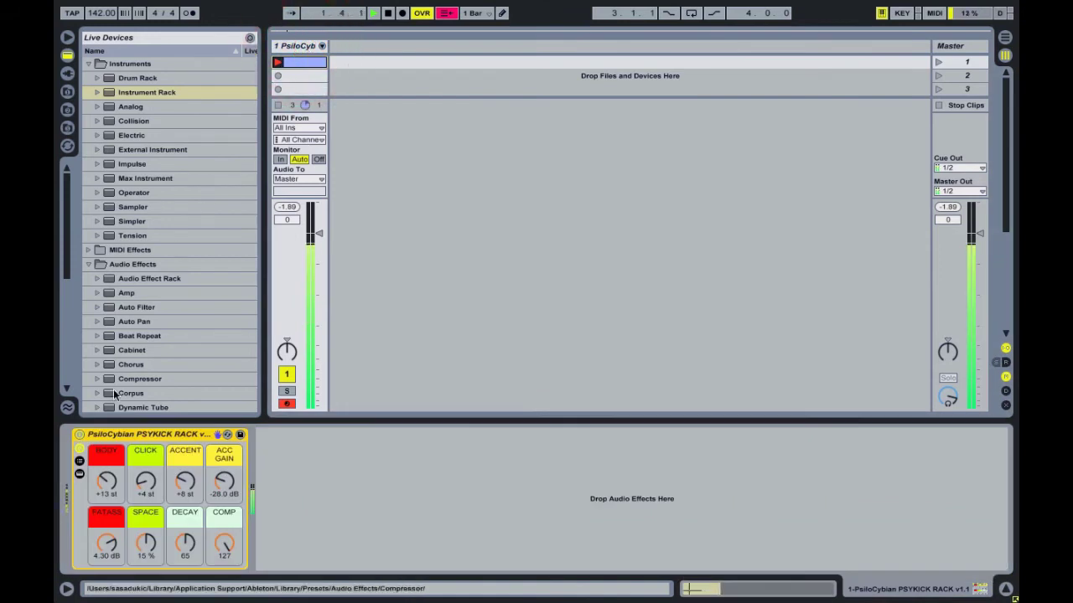
{"action": "left_click_drag", "start_coordinate": [115, 474], "coordinate": [115, 479]}
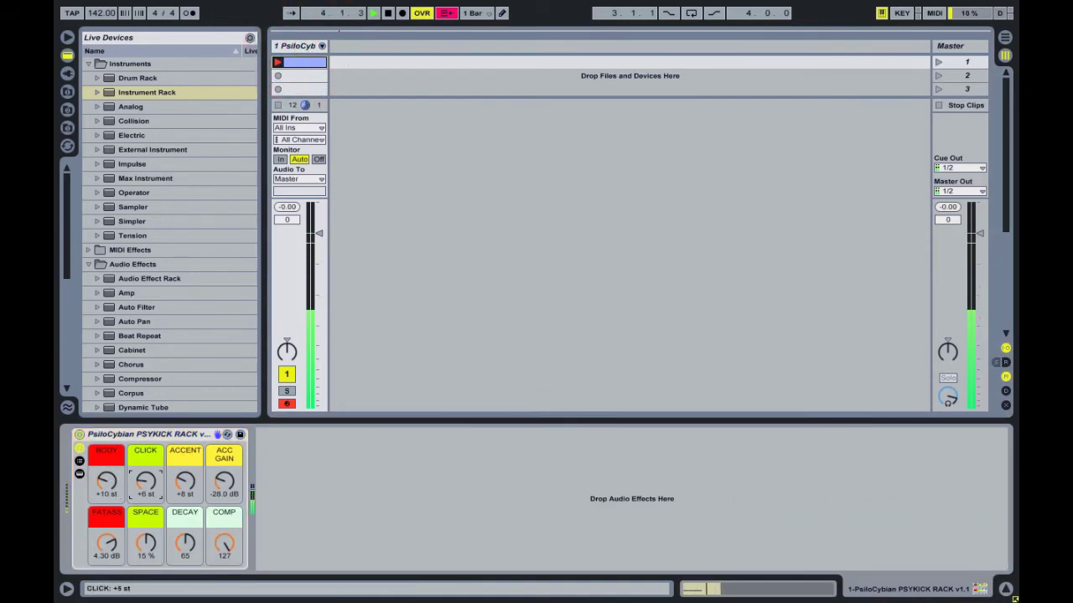
Set the rack's Click to +10 st, Accent to +5 st, Space to 7.8 % and Fatass to 6.00 dB
{"action": "left_click_drag", "start_coordinate": [151, 490], "coordinate": [149, 484]}
{"action": "left_click_drag", "start_coordinate": [185, 482], "coordinate": [185, 488]}
{"action": "left_click_drag", "start_coordinate": [146, 543], "coordinate": [115, 542]}
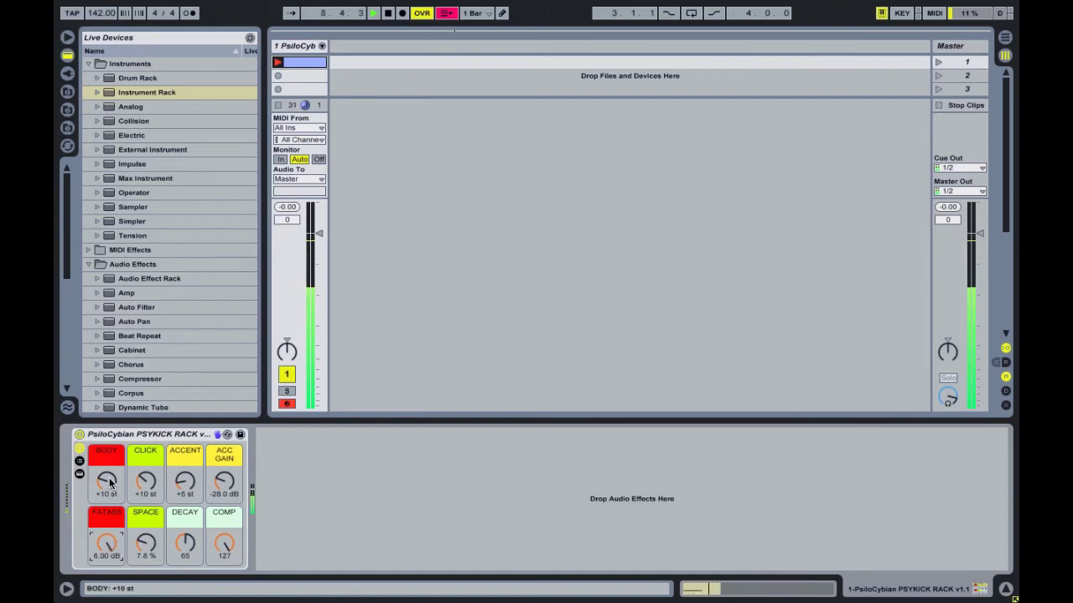
Try Body at +33 st, return it to +10 st, and set Fatass to 3.69 dB and Space to 16 %
{"action": "left_click_drag", "start_coordinate": [109, 485], "coordinate": [108, 478]}
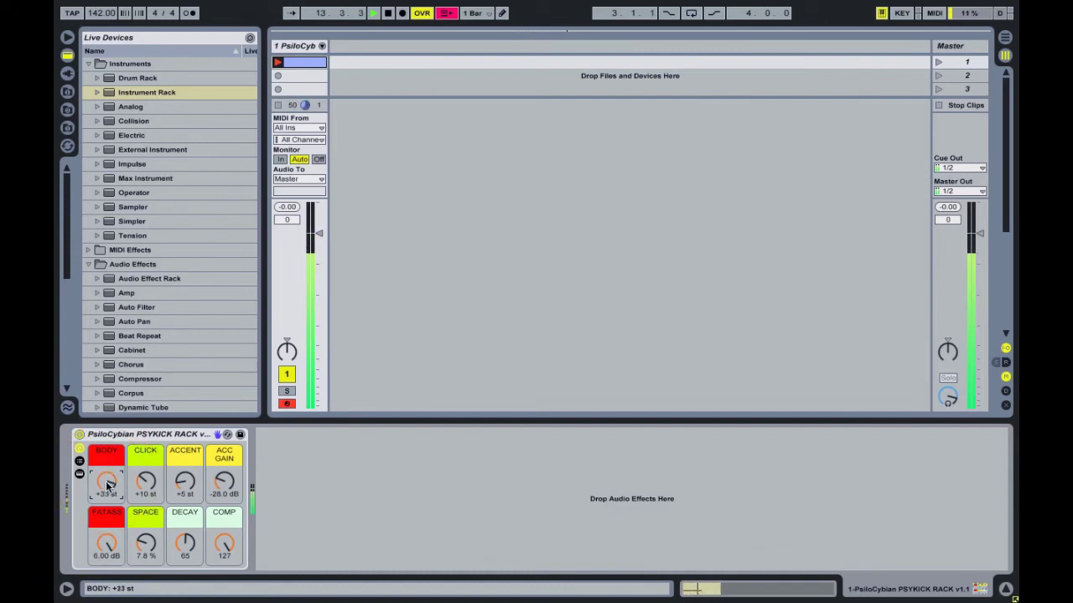
{"action": "left_click_drag", "start_coordinate": [108, 486], "coordinate": [108, 525]}
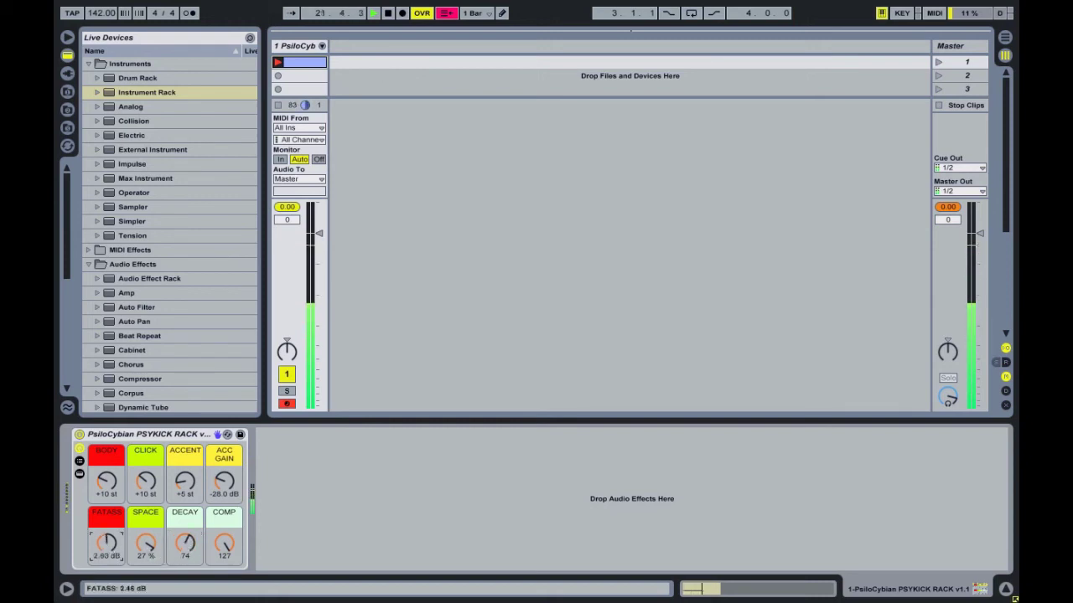
{"action": "left_click_drag", "start_coordinate": [146, 543], "coordinate": [146, 555]}
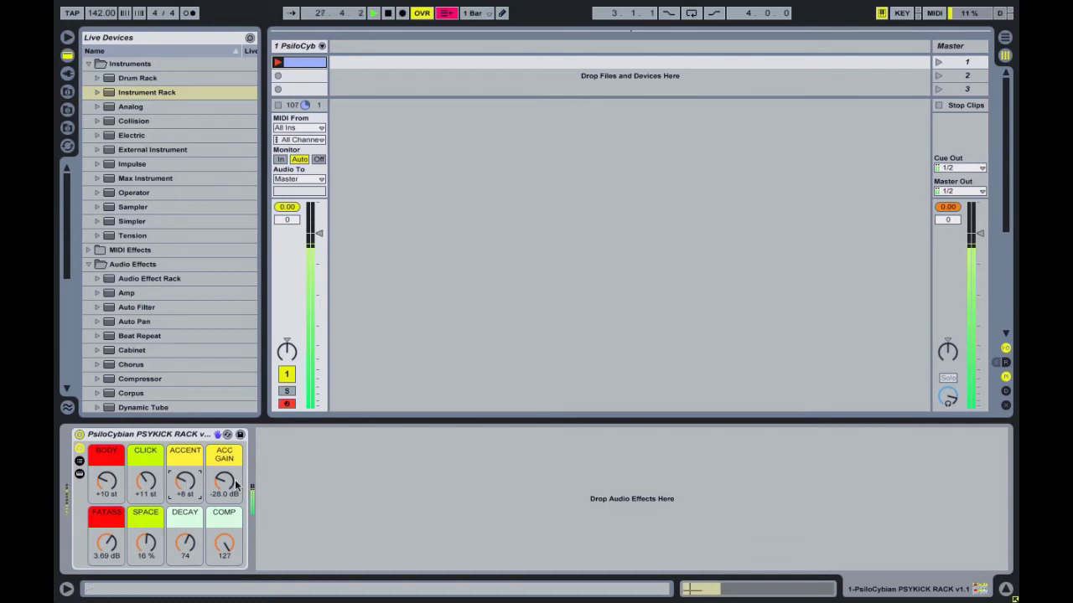
Set Acc Gain to -27.6 dB and Decay to 87, and compare Comp at 0 before restoring it to 127
{"action": "mouse_move", "coordinate": [224, 485]}
{"action": "left_mouse_down"}
{"action": "mouse_move", "coordinate": [224, 470]}
{"action": "mouse_move", "coordinate": [224, 486]}
{"action": "left_mouse_up"}
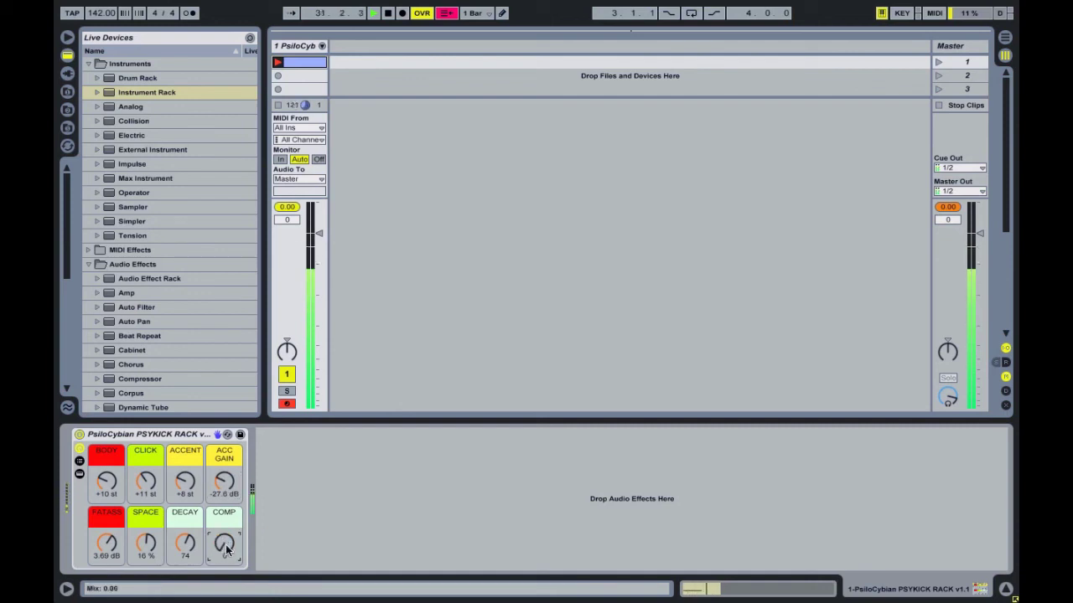
{"action": "left_click_drag", "start_coordinate": [186, 544], "coordinate": [186, 601]}
{"action": "left_click_drag", "start_coordinate": [222, 549], "coordinate": [222, 507]}
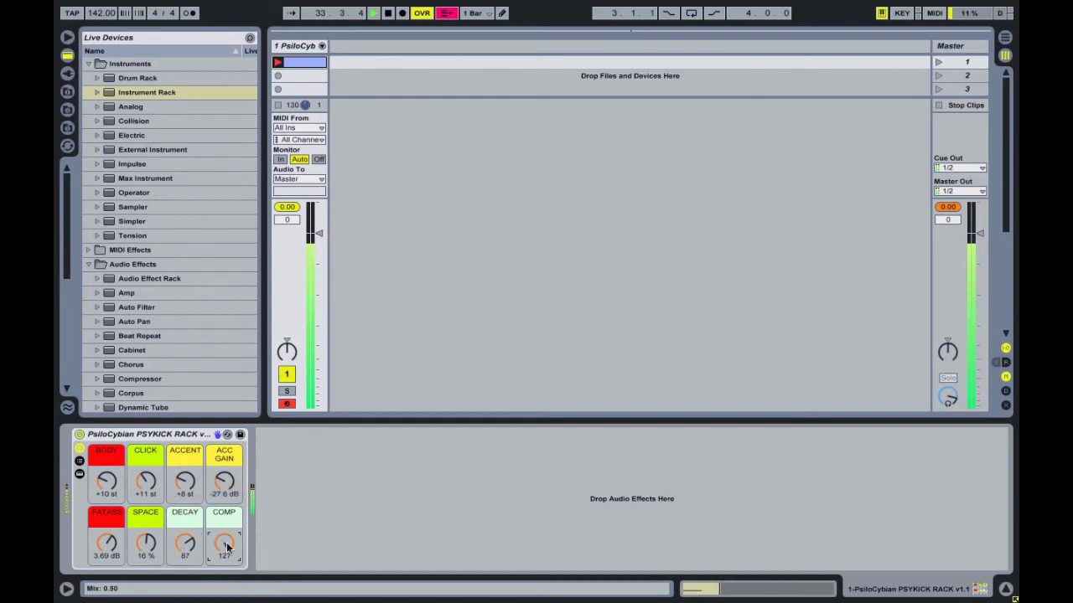
Sweep Click up to +24 st, set both Click and Accent to +19 st, and stop playback
{"action": "left_click", "coordinate": [146, 481]}
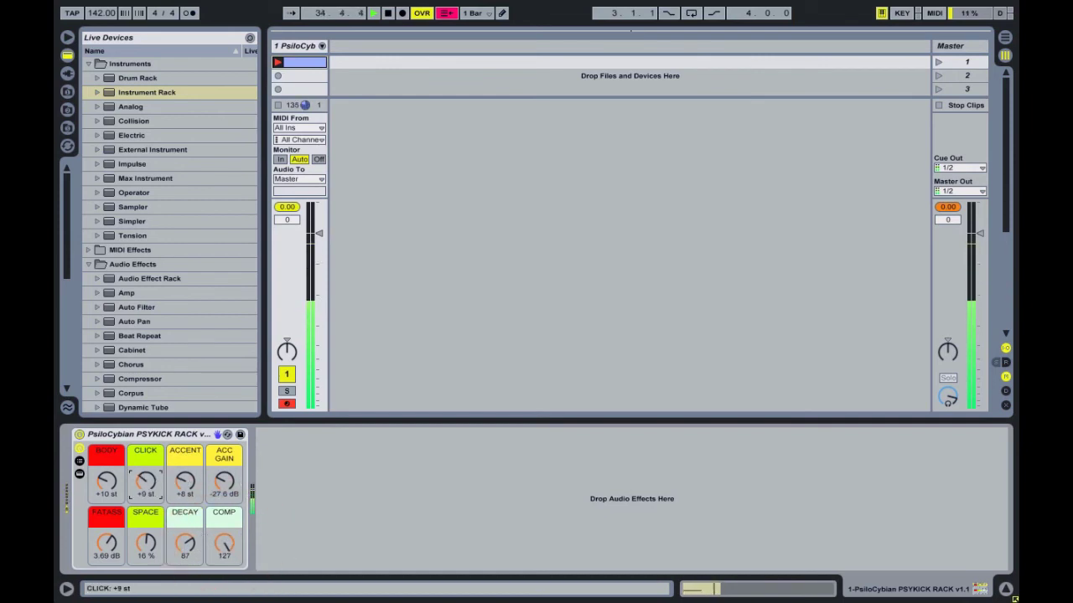
{"action": "left_click_drag", "start_coordinate": [146, 486], "coordinate": [146, 470]}
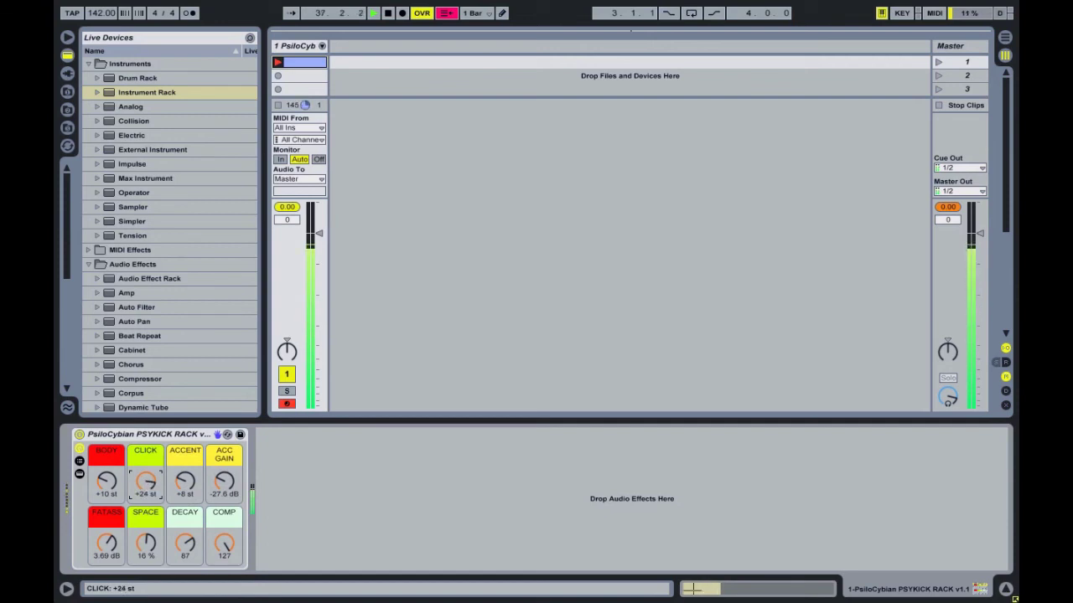
{"action": "left_click_drag", "start_coordinate": [145, 481], "coordinate": [146, 484]}
{"action": "left_click", "coordinate": [185, 481]}
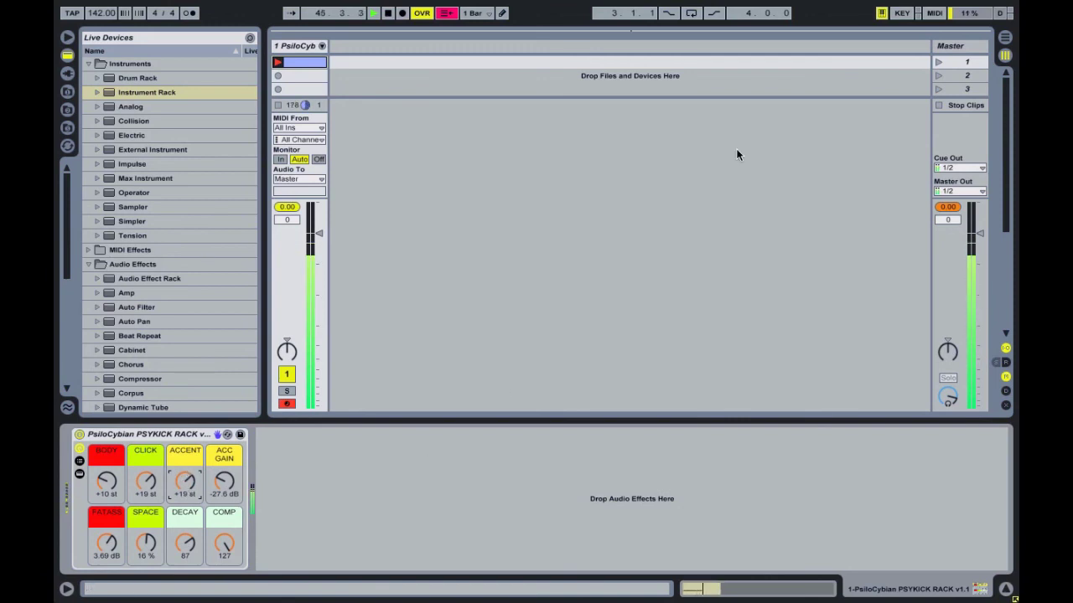
{"action": "key", "text": "space"}
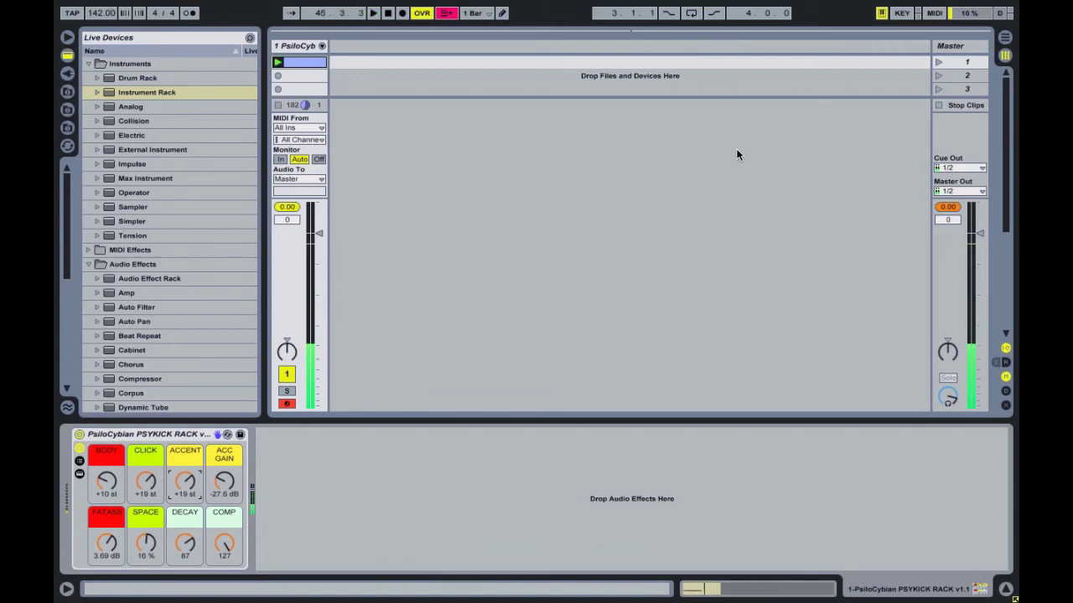